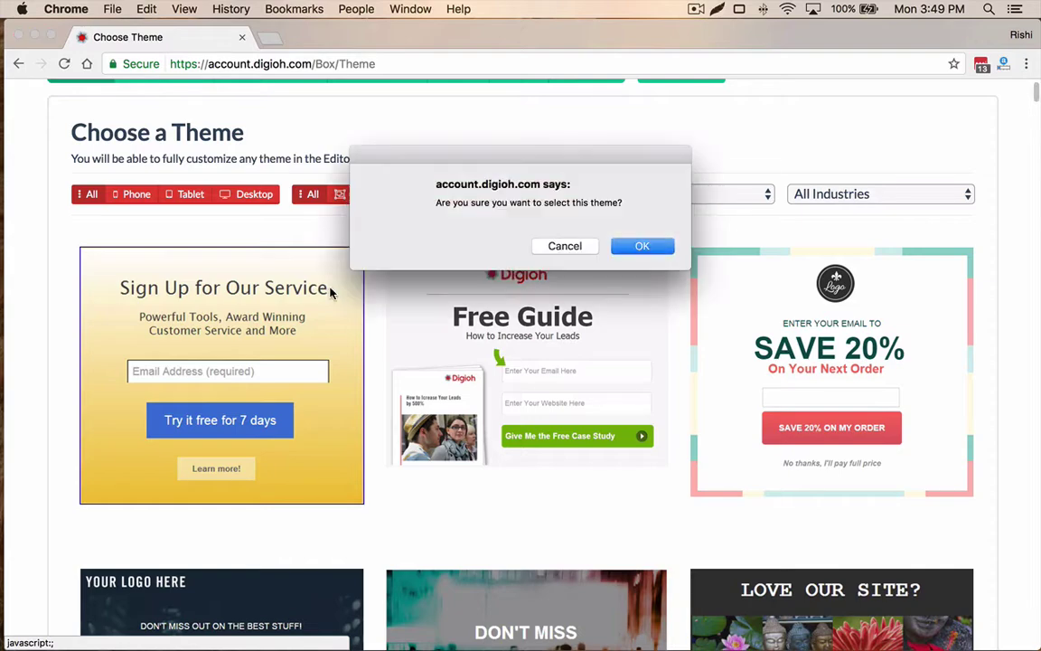
Step: Choose the yellow "Sign Up for Our Service" theme for the new lightbox after browsing the theme gallery
left_click(563, 249)
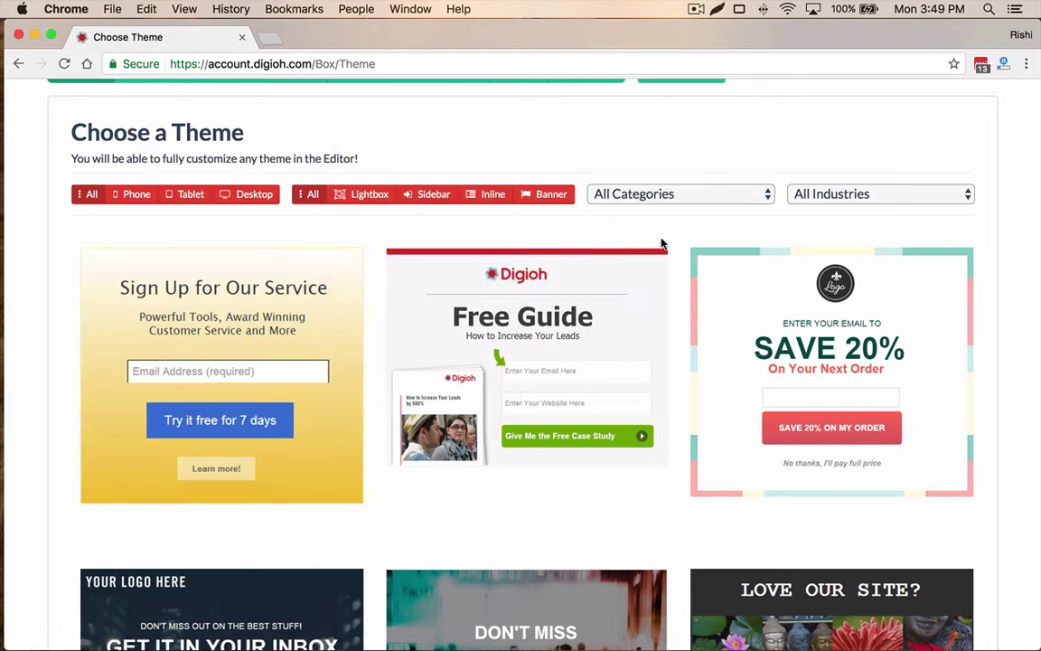
scroll(662, 241, "down", 1)
scroll(442, 247, "down", 10)
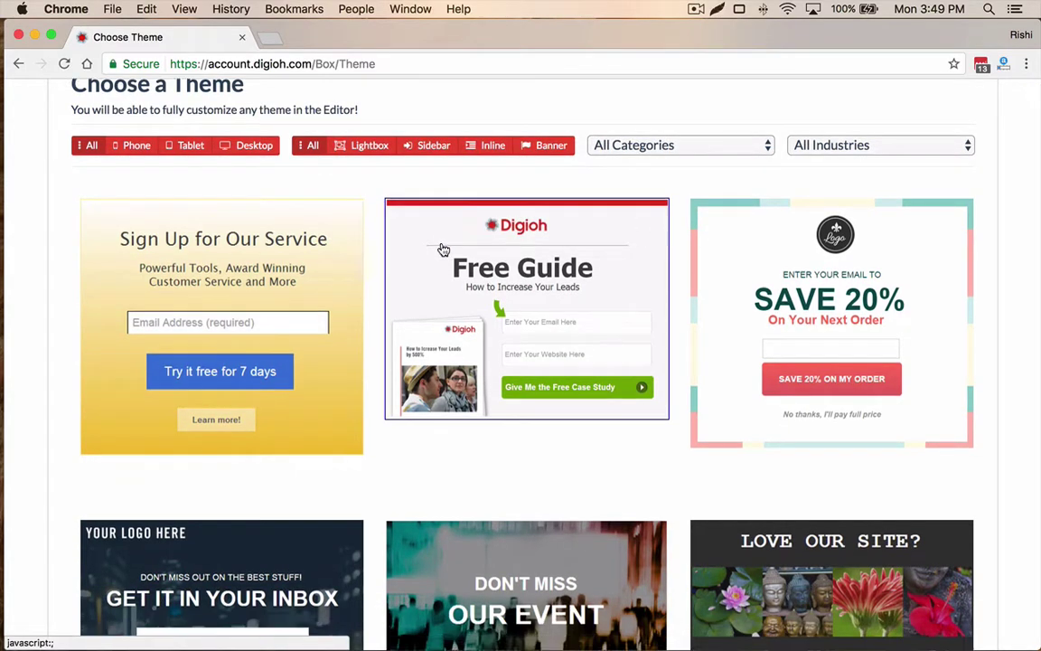
scroll(443, 249, "down", 10)
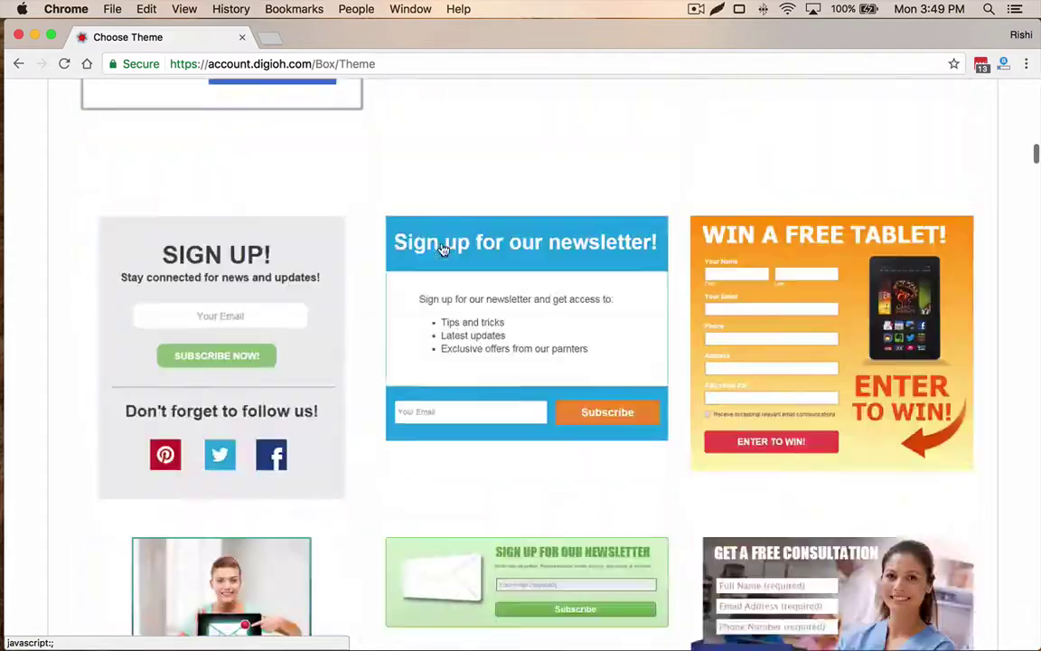
scroll(441, 249, "up", 9)
scroll(352, 268, "up", 10)
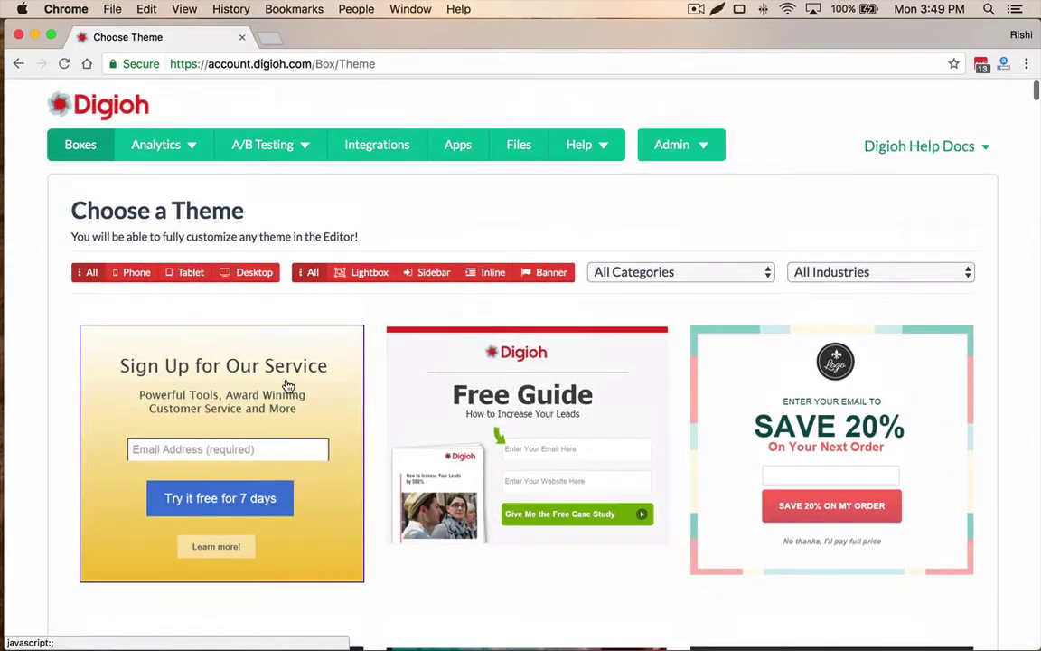
left_click(287, 386)
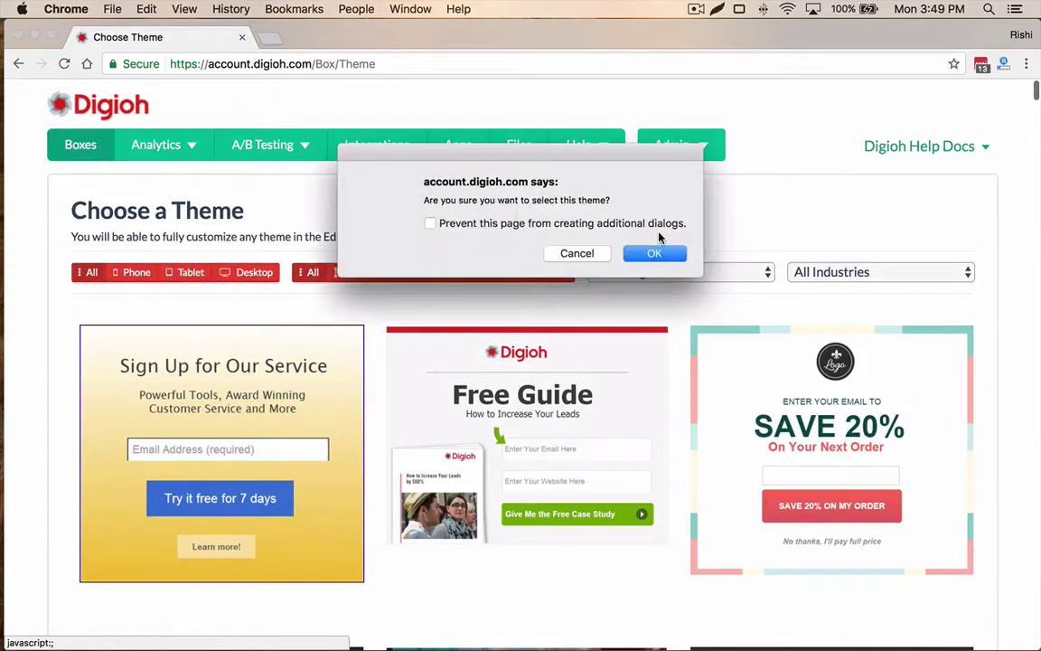
left_click(652, 252)
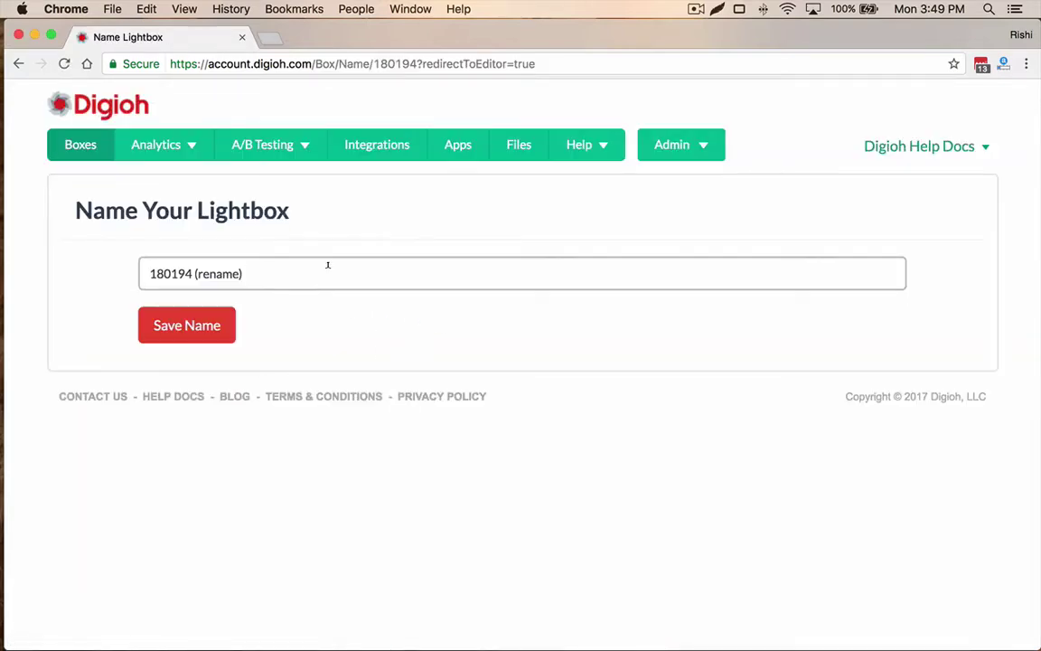
Step: Name the lightbox "Generic Perfect Exit Intent Lightbox" and save the name
left_click(328, 265)
type("Generic Perfect Exit Intent Lightbox")
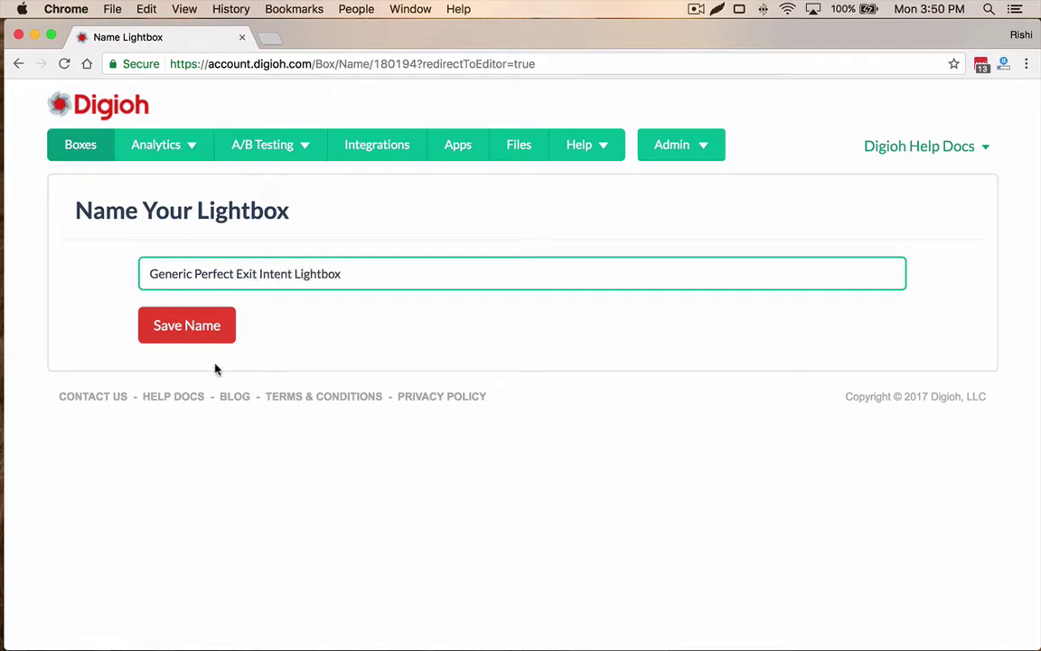
left_click(192, 325)
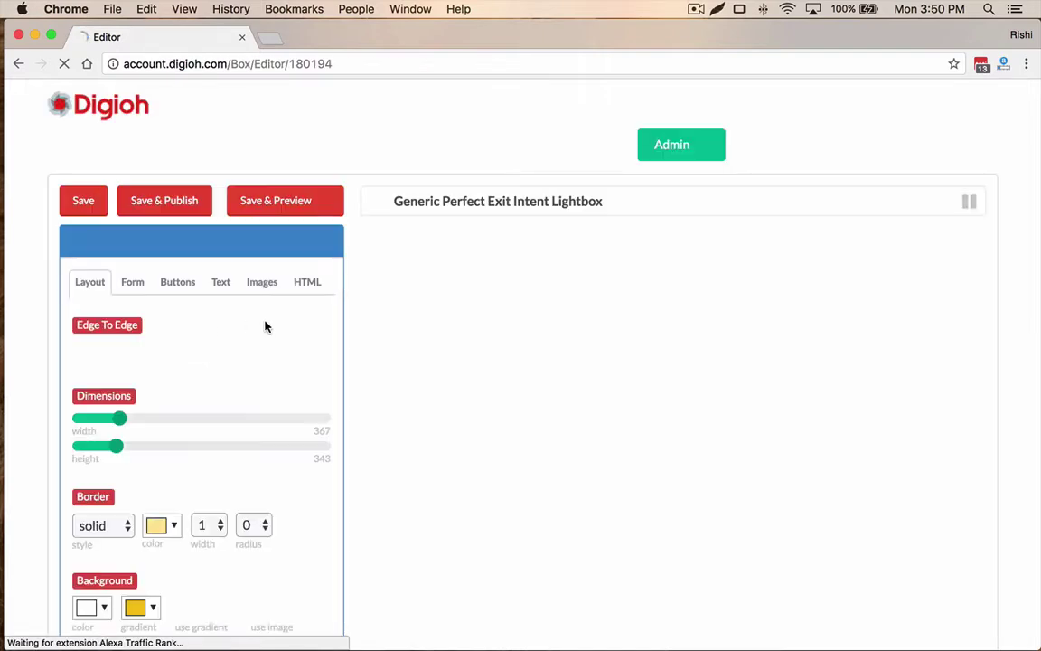
Step: Replace the "Sign Up for Our Service" headline with "Free Shipping On Your Order Today!"
left_click(467, 269)
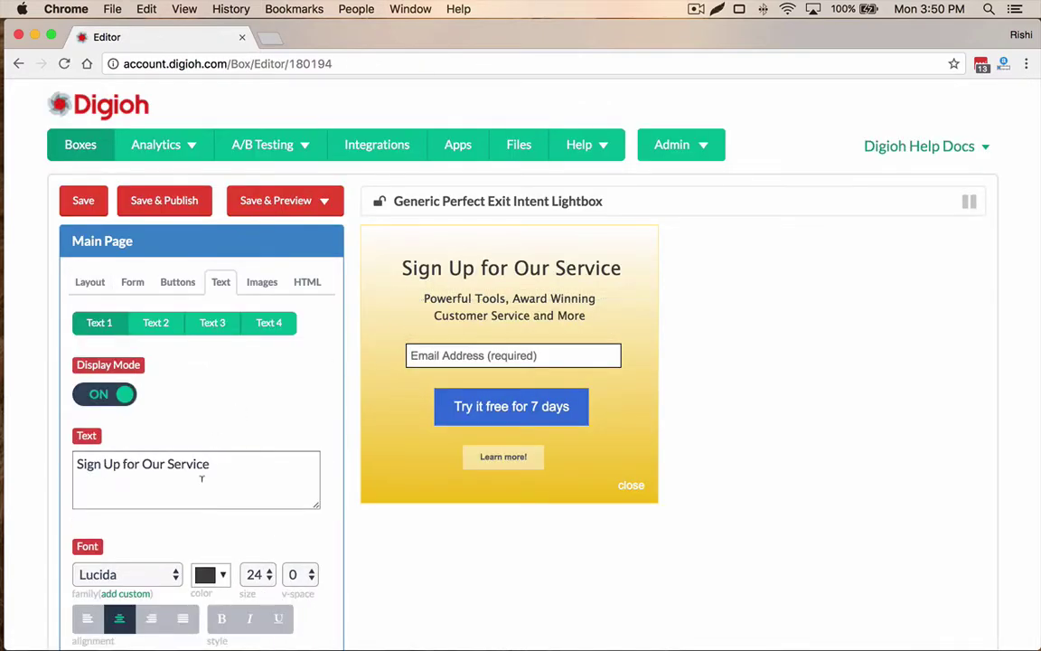
triple_click(222, 473)
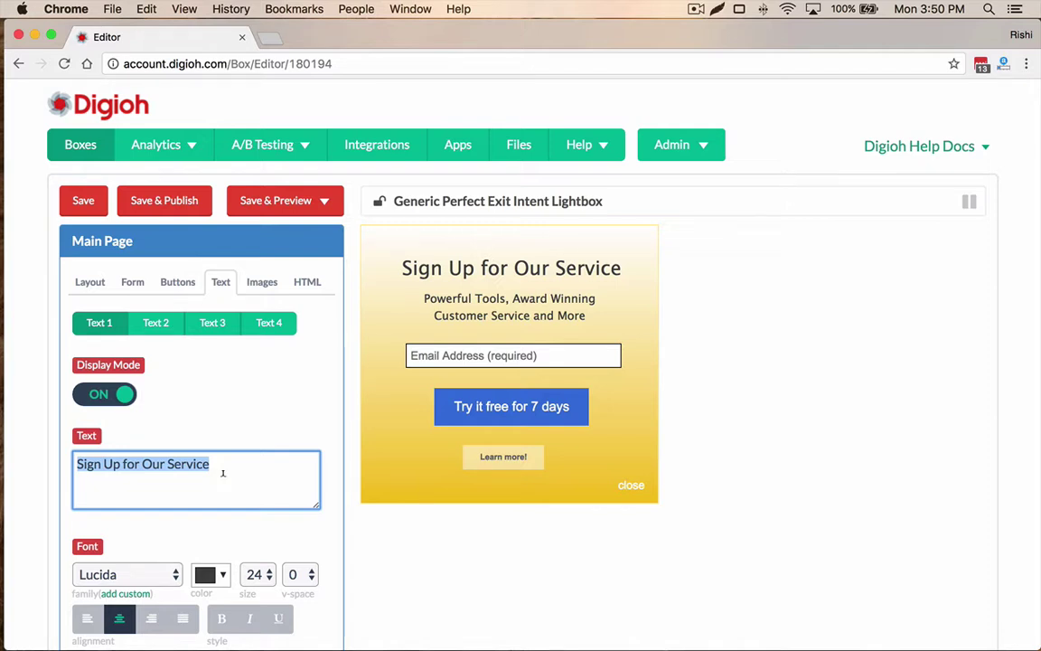
type("Free Ship")
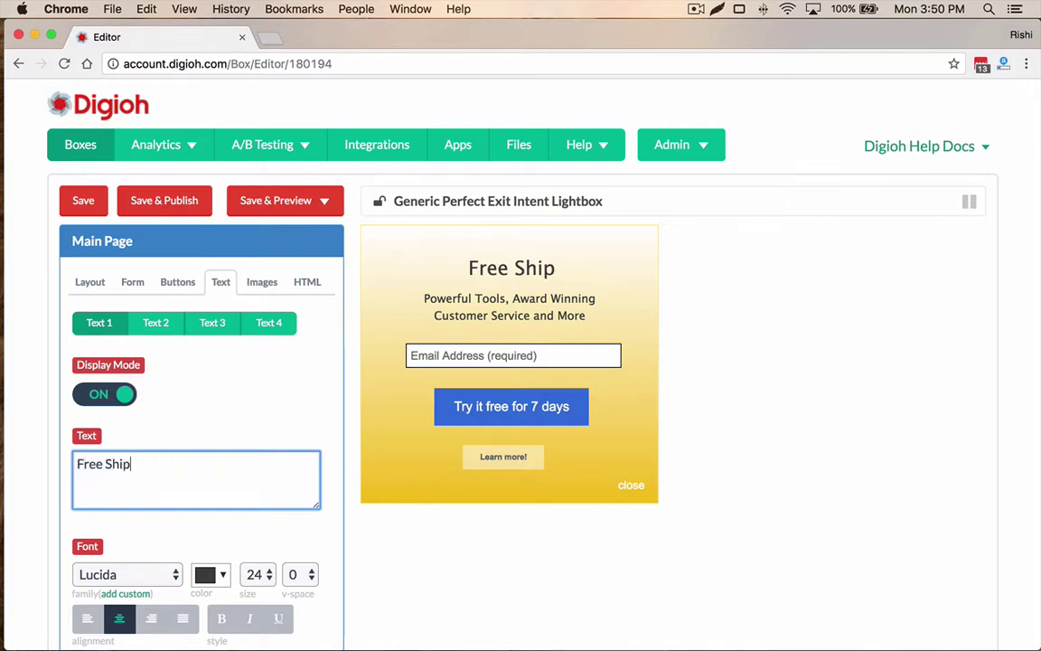
type("ping On Your Ord")
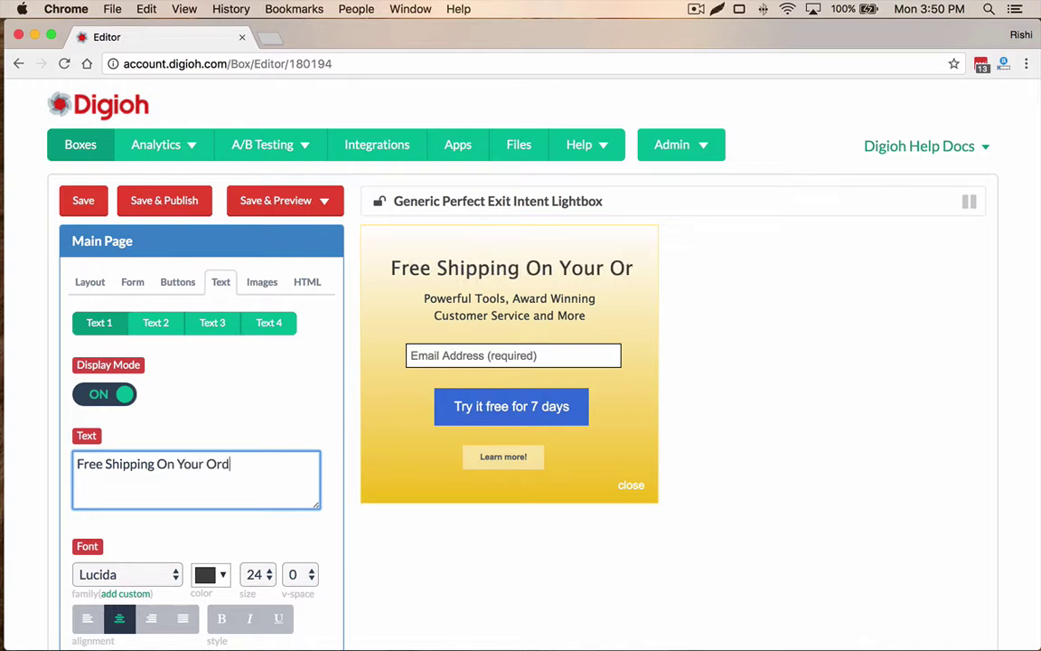
type("er Today!")
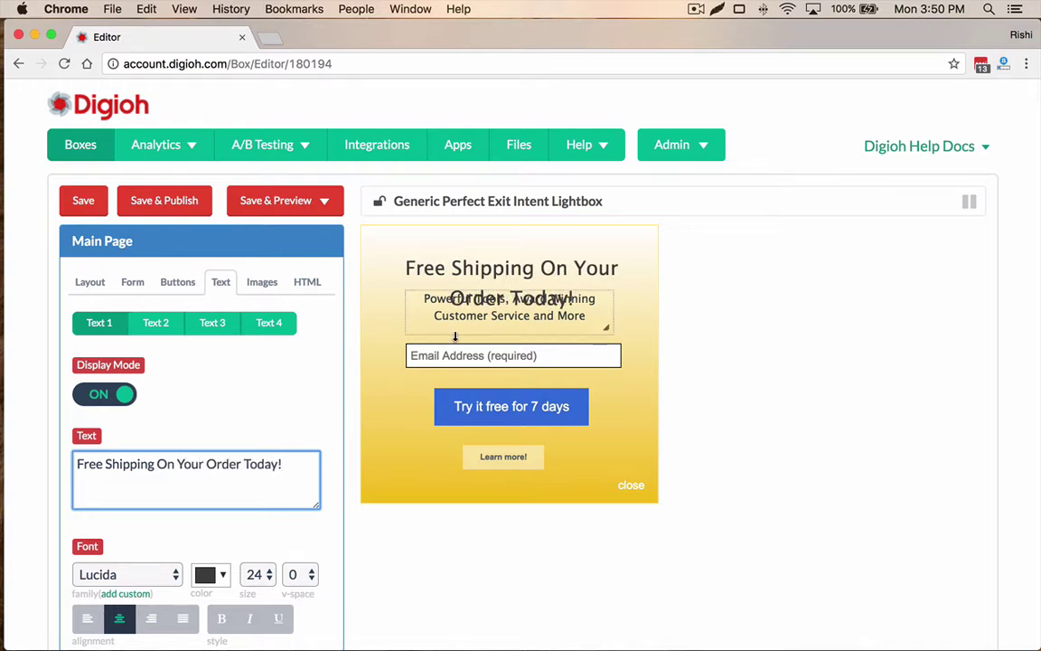
Step: Turn off the display of the "Powerful Tools" text and of the "Learn more!" and "close" buttons
left_click(445, 305)
left_click(105, 394)
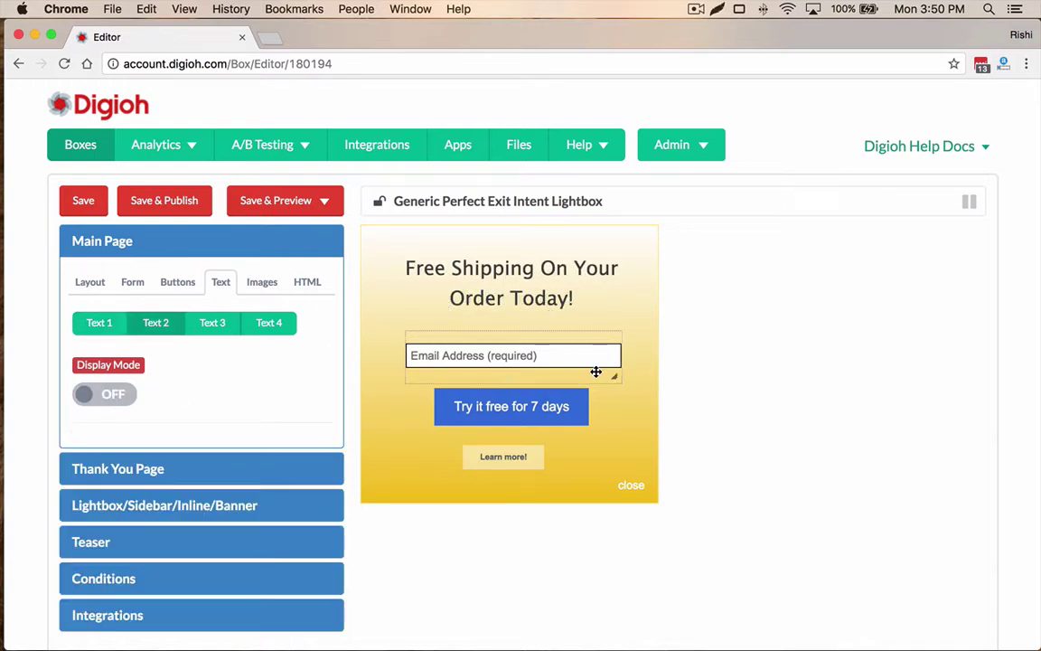
left_click(519, 457)
left_click(106, 396)
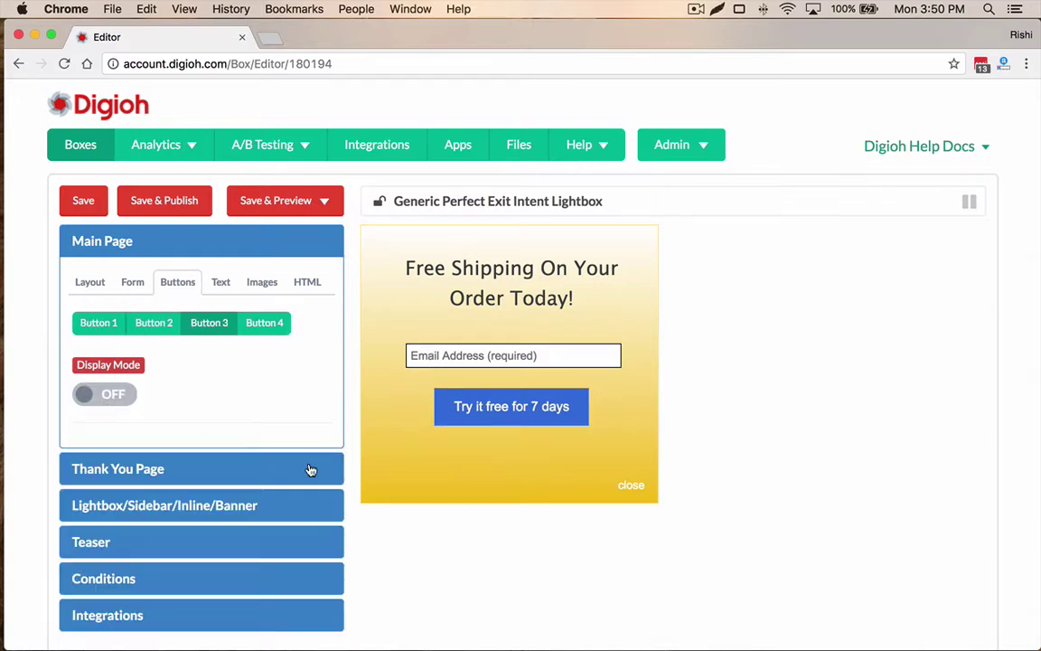
left_click(608, 479)
left_click(98, 395)
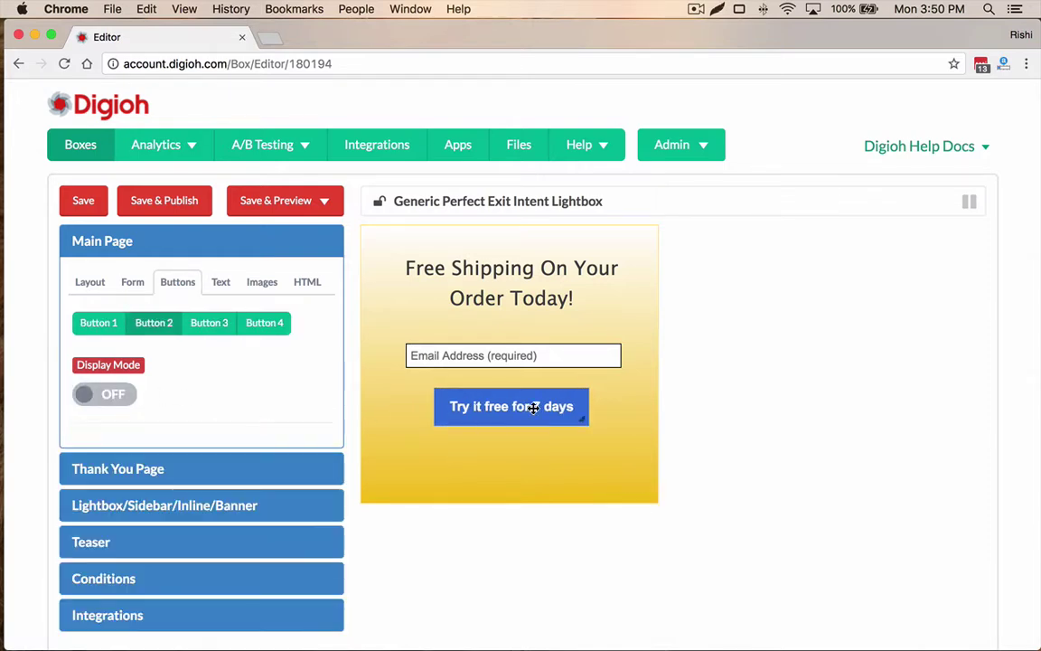
Step: Change the blue submit button's text to "Get Free Shipping Now!"
left_click(530, 407)
left_click(225, 458)
key("super+a")
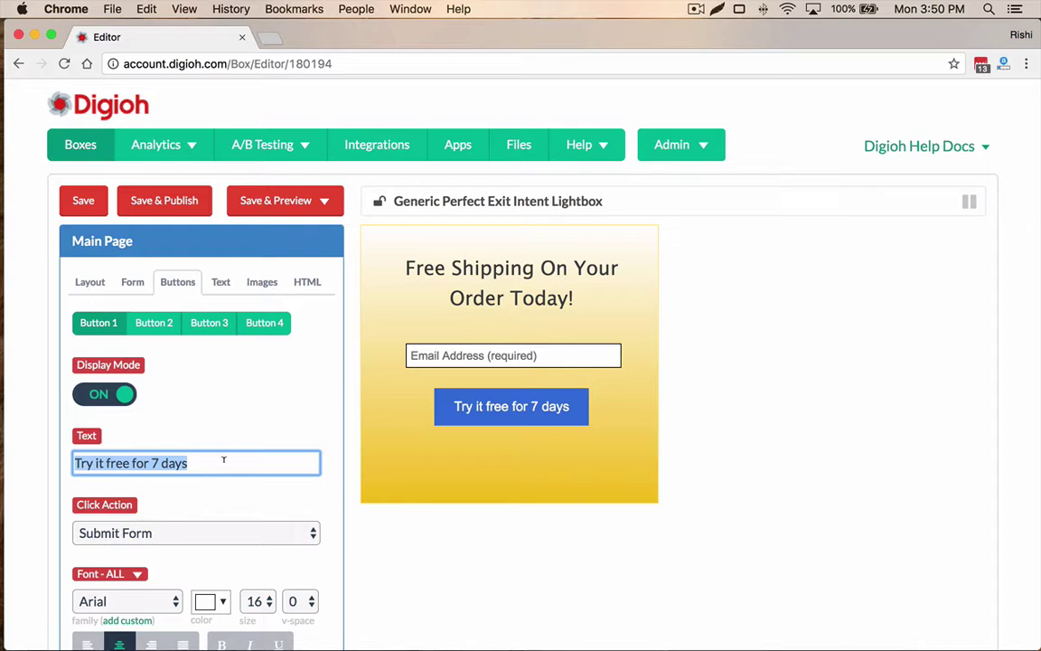
type("Sub")
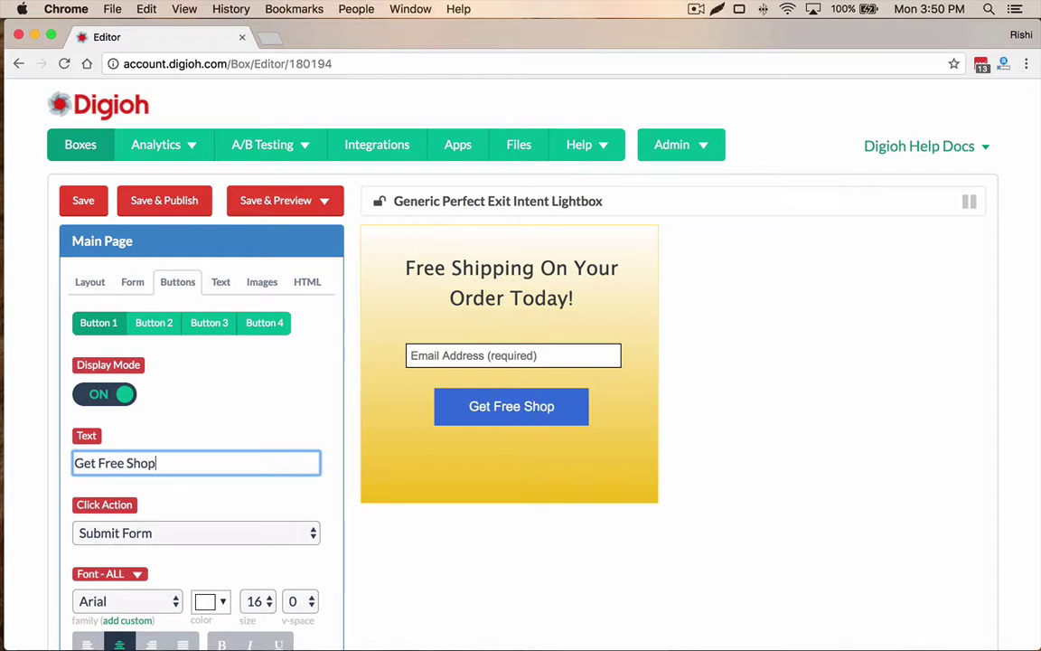
type("g Now!")
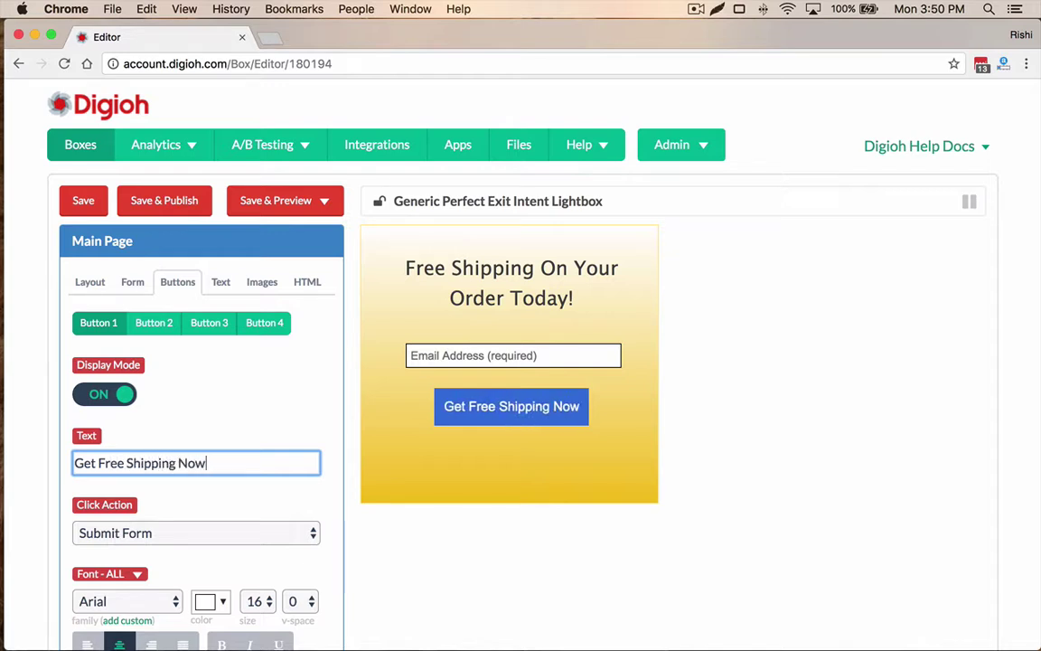
Step: Change the Main Page's background gradient color to pale yellow and set its border width to 3
left_click(90, 282)
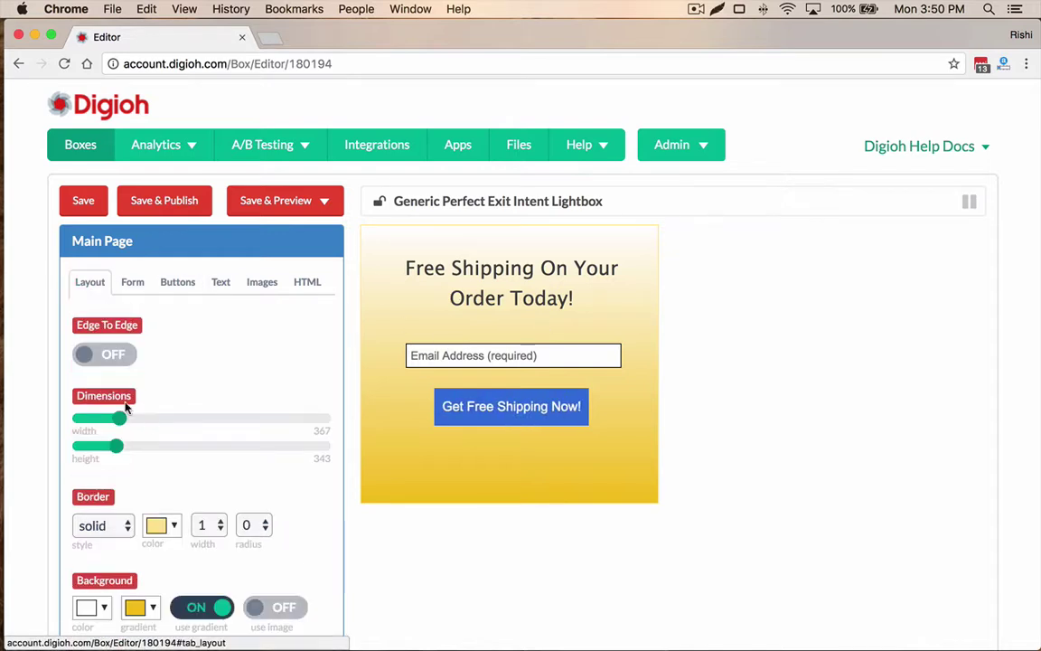
scroll(117, 387, "down", 2)
left_click(137, 532)
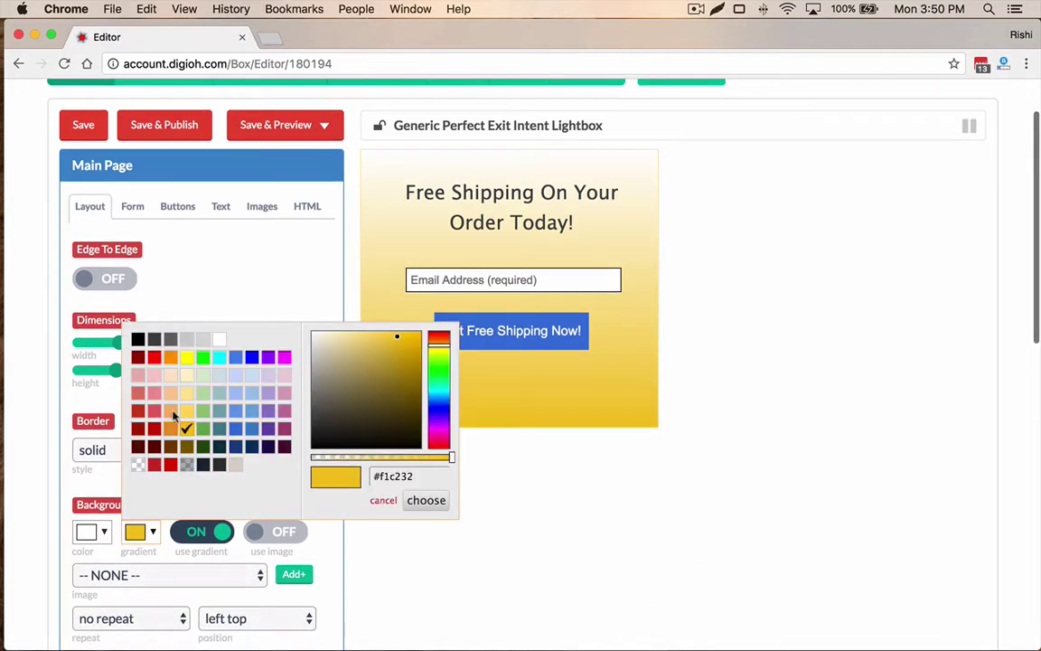
left_click(190, 391)
scroll(370, 366, "up", 2)
scroll(216, 399, "down", 3)
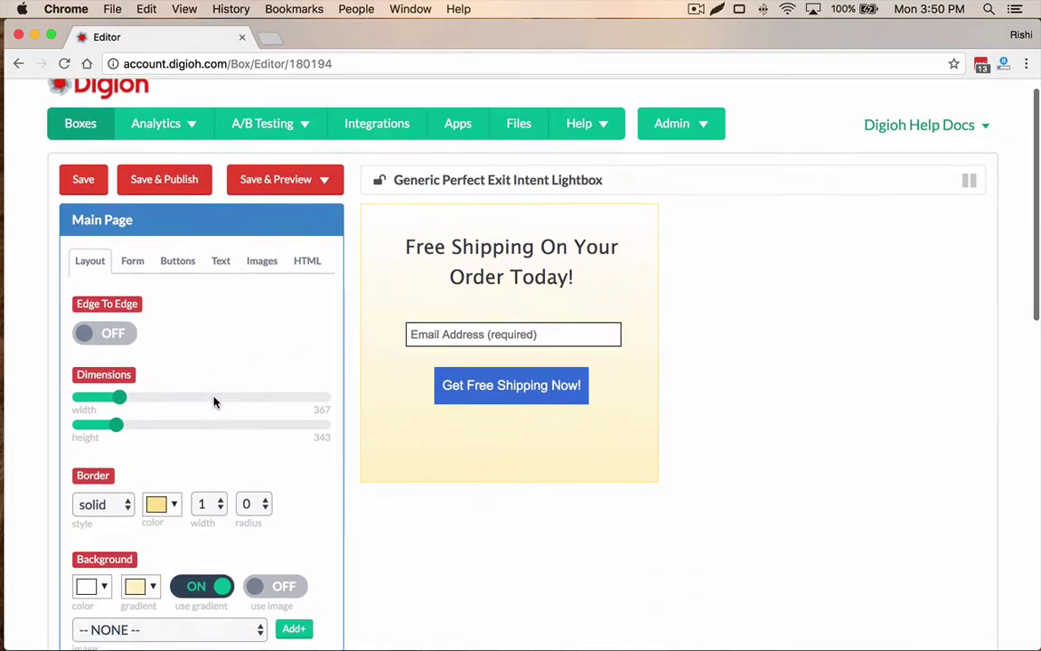
left_click(208, 400)
left_click(217, 435)
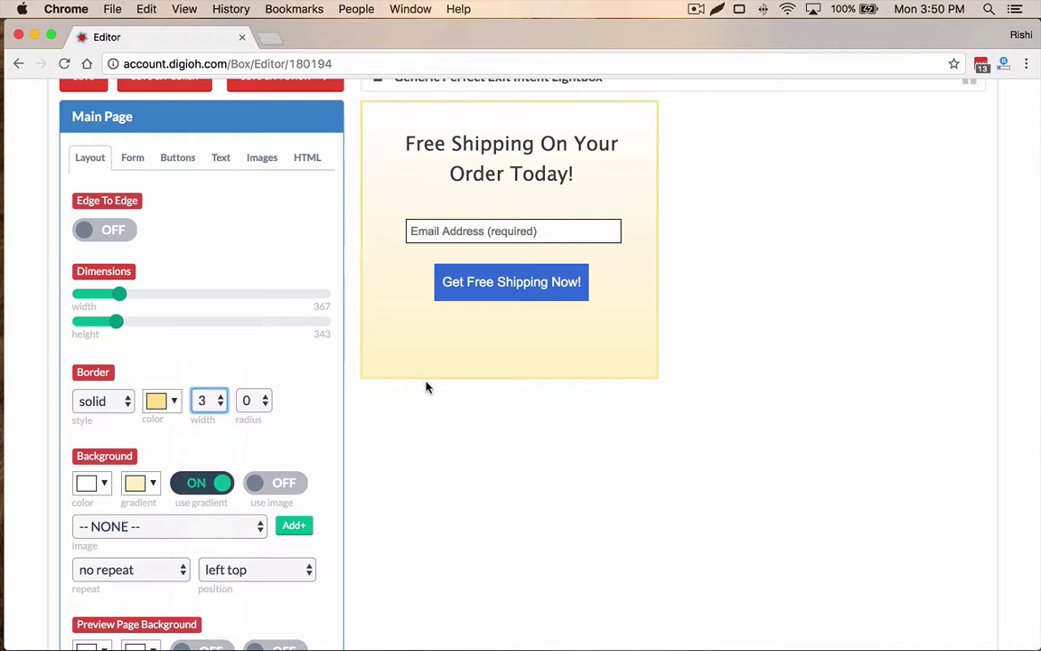
Step: Tighten the Main Page by lowering the headline slightly, widening the button to about the email field's width, and setting the height to 267
left_click(546, 155)
left_click(551, 291)
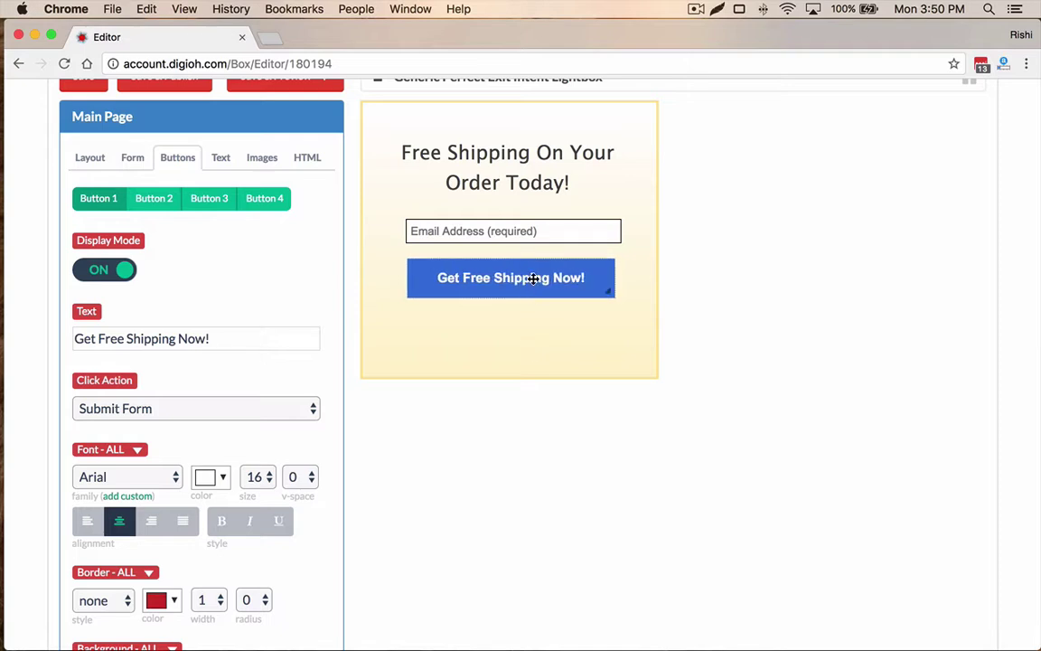
left_click(86, 160)
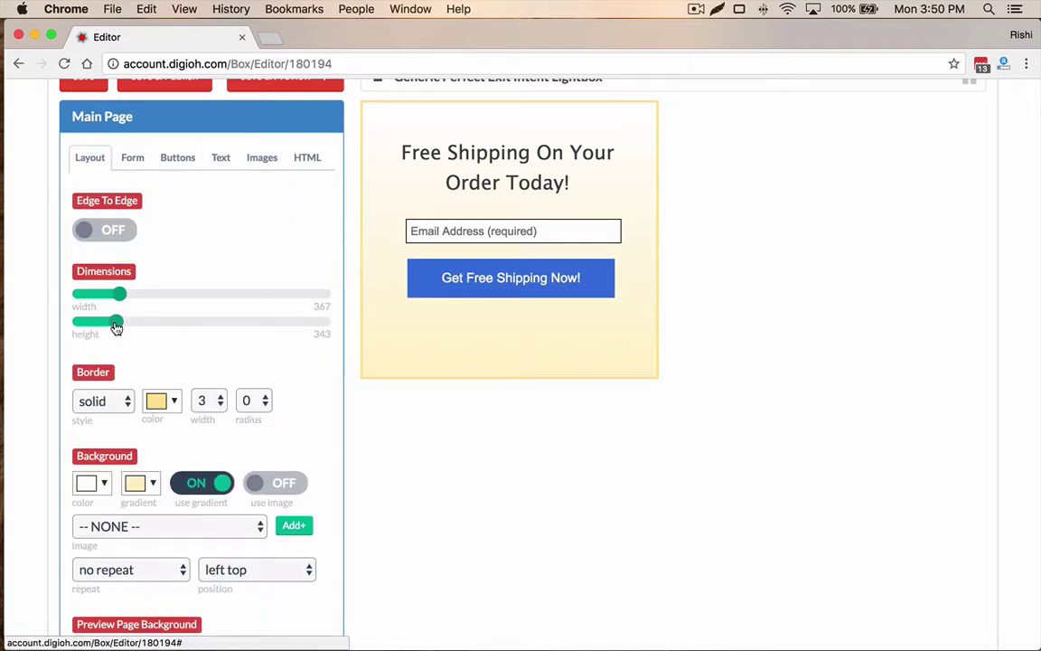
left_click_drag(117, 327, 107, 327)
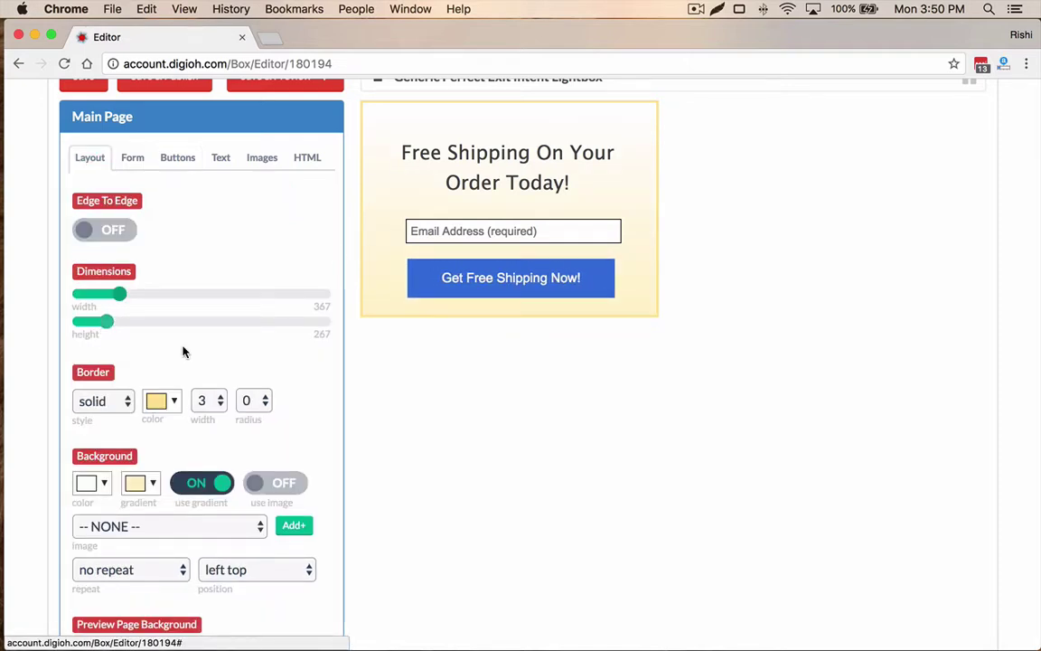
Step: Try to copy the Main Page's design settings to the Thank You Page, accepting the overwrite
scroll(232, 353, "down", 5)
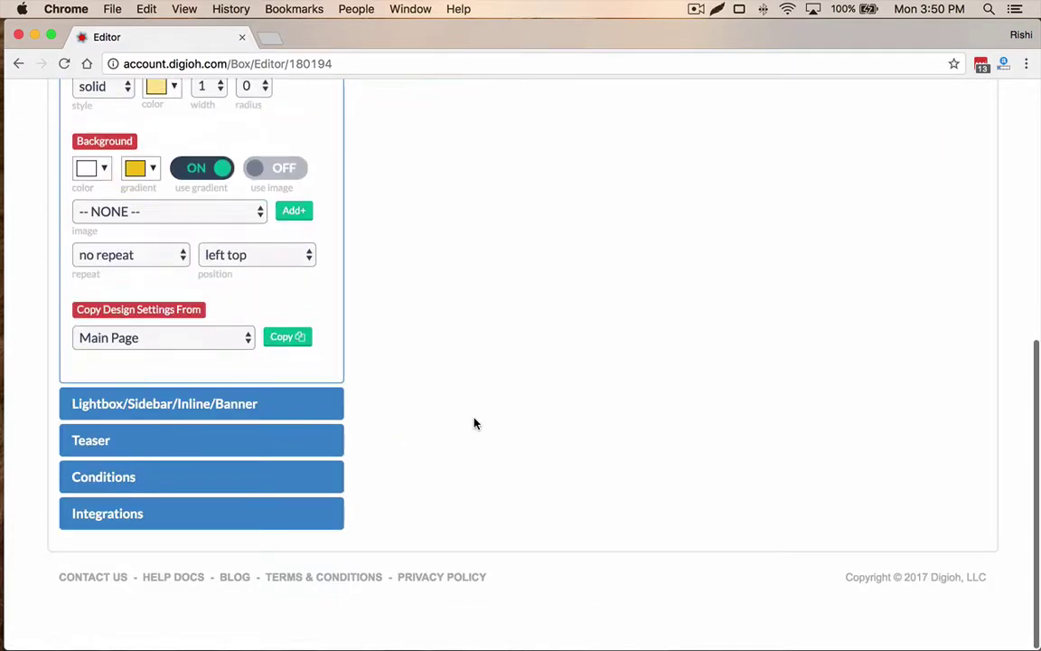
scroll(473, 420, "up", 8)
scroll(474, 421, "down", 3)
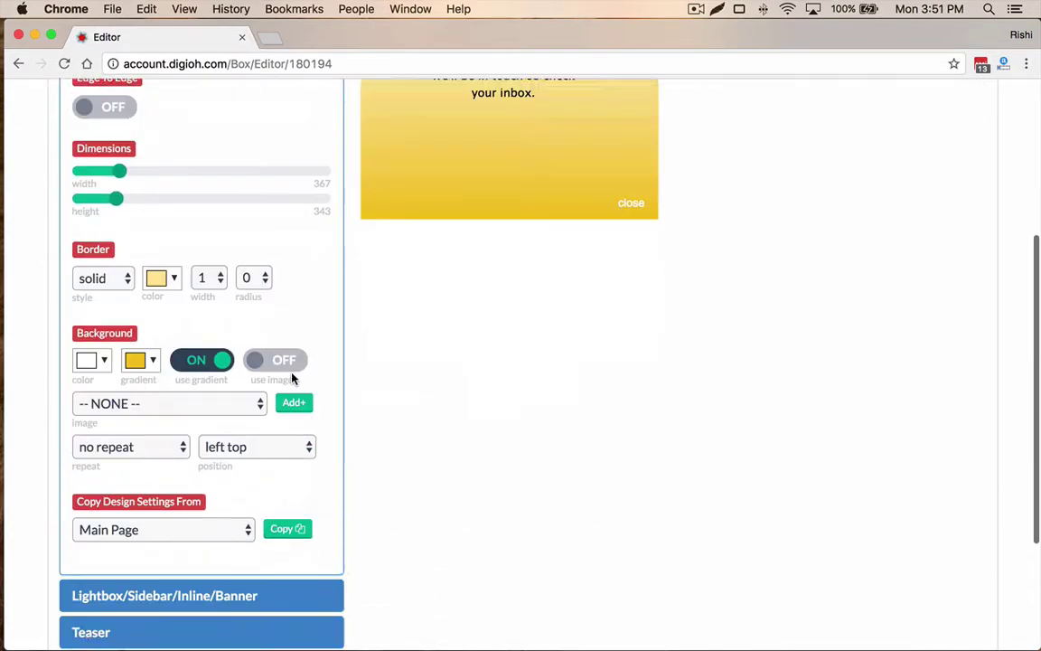
scroll(292, 377, "down", 2)
left_click(286, 344)
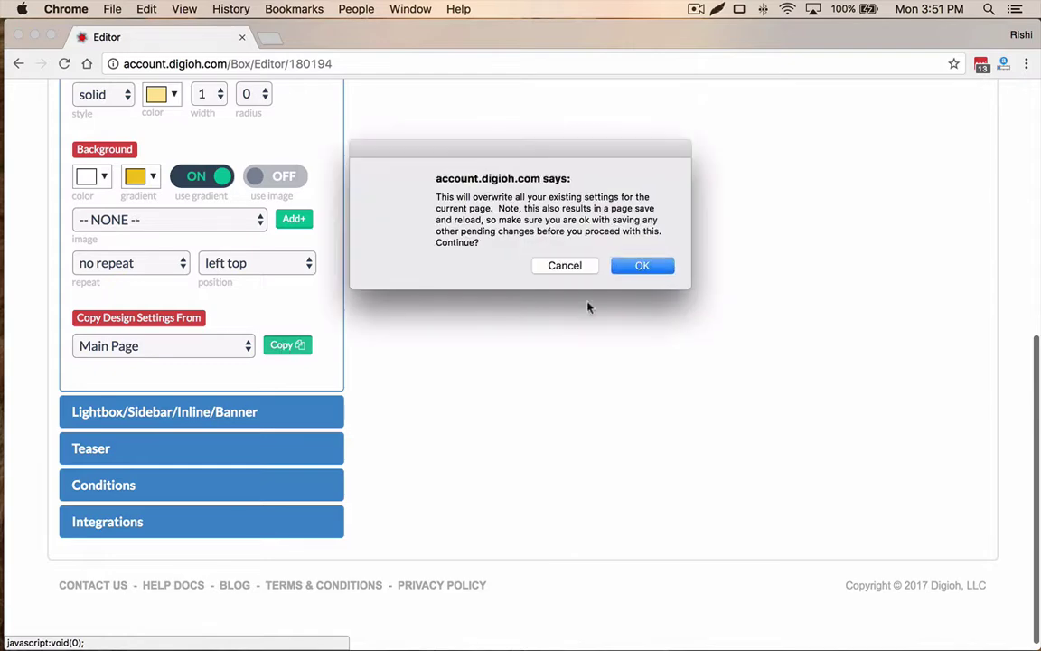
left_click(640, 266)
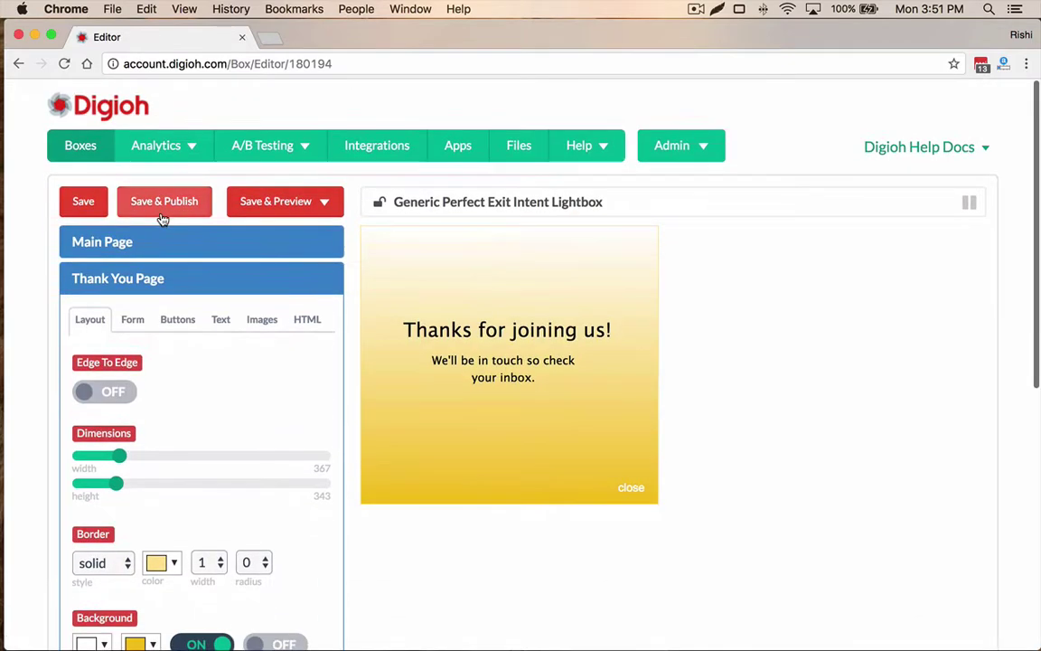
Step: Save and publish the lightbox, and copy the Main Page's design settings to the Thank You Page
left_click(162, 217)
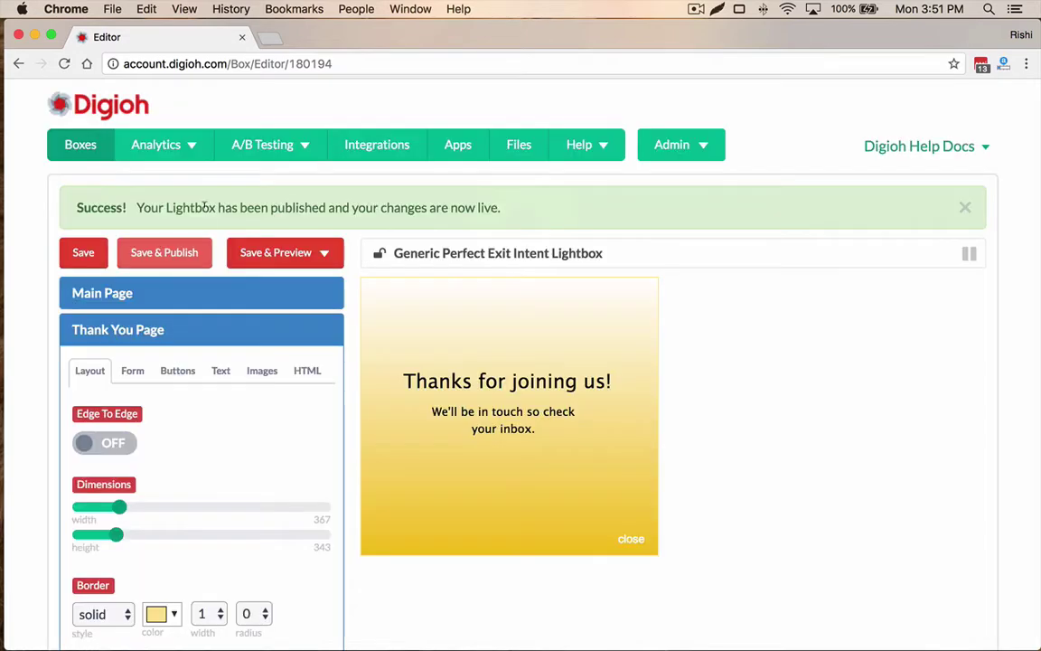
scroll(213, 377, "down", 10)
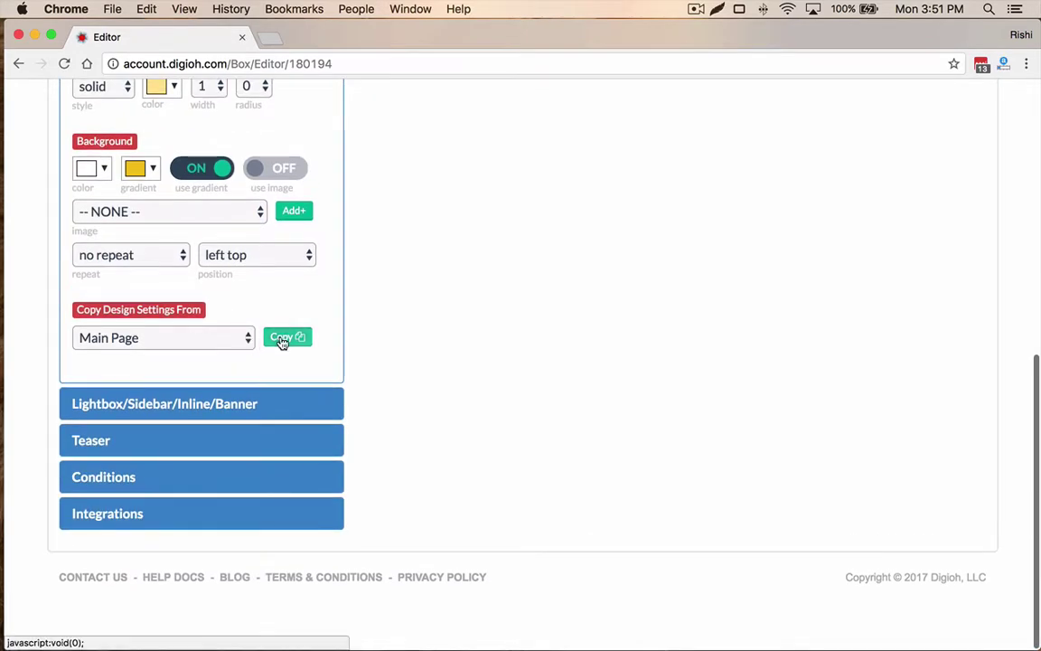
left_click(281, 338)
left_click(644, 280)
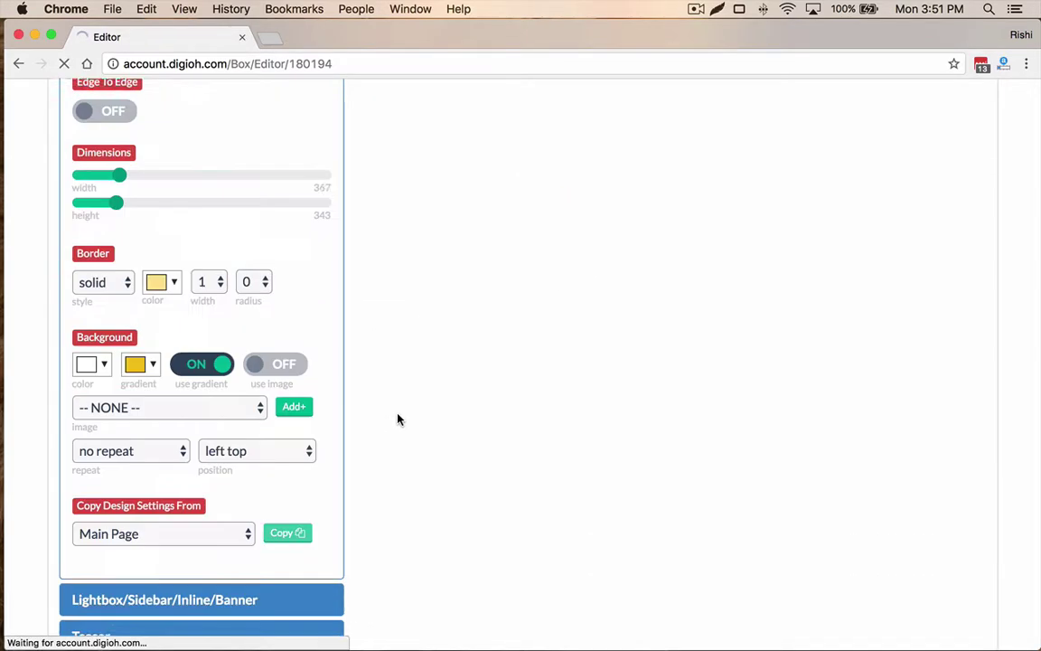
Step: Open the Thank You Page settings to check its border and background against the Main Page design
scroll(400, 419, "down", 10)
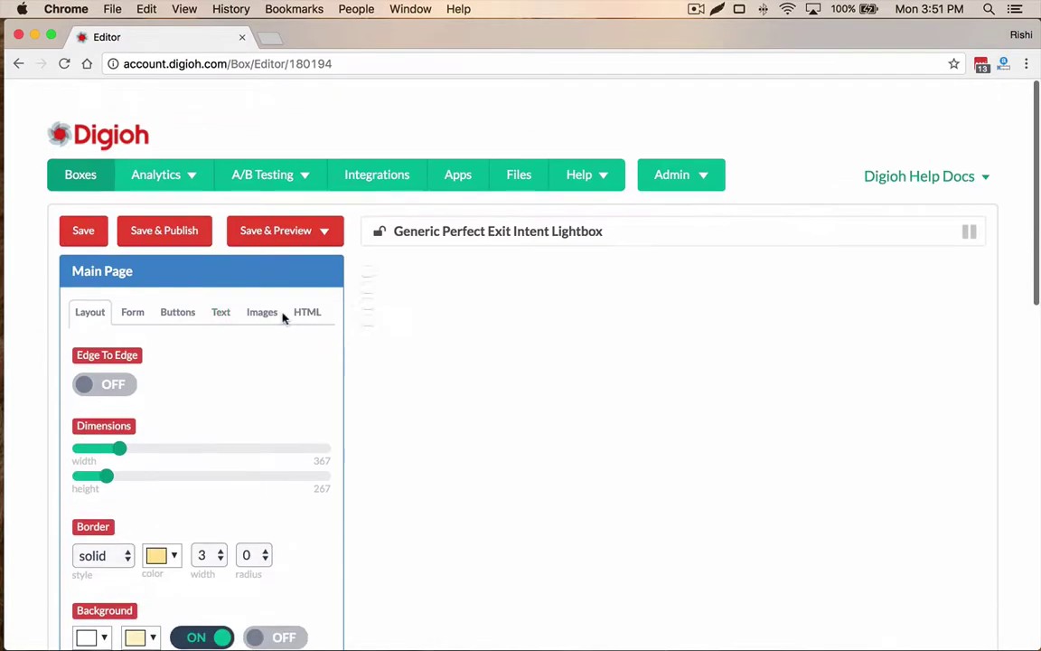
scroll(193, 363, "down", 10)
scroll(193, 361, "down", 5)
left_click(240, 365)
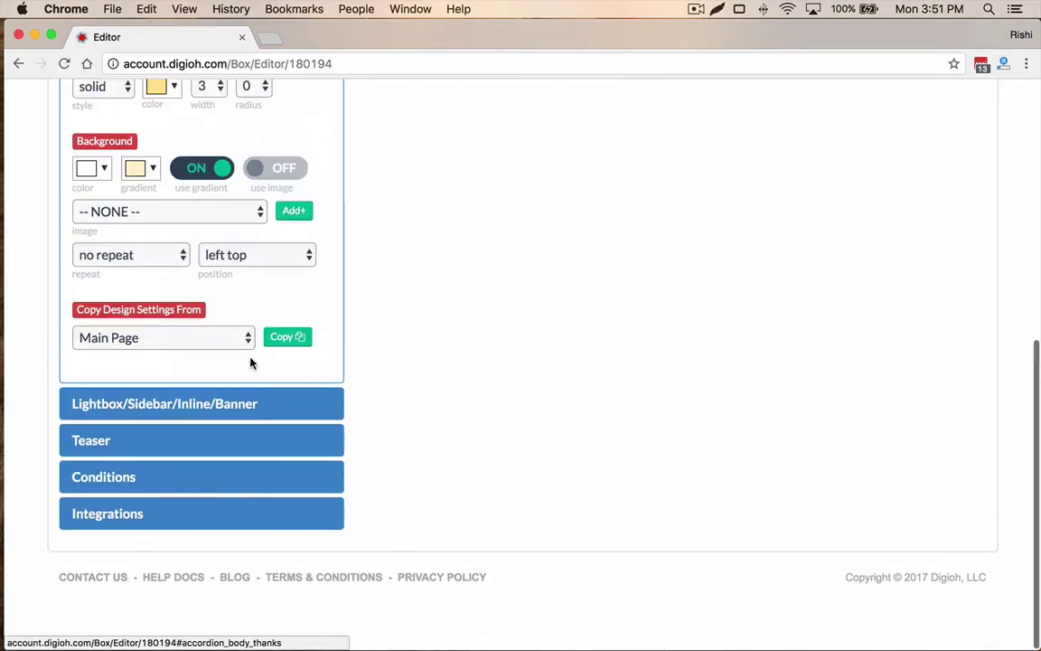
Step: Hide the email field on the Thank You Page and move the headline and button up slightly
scroll(460, 337, "up", 10)
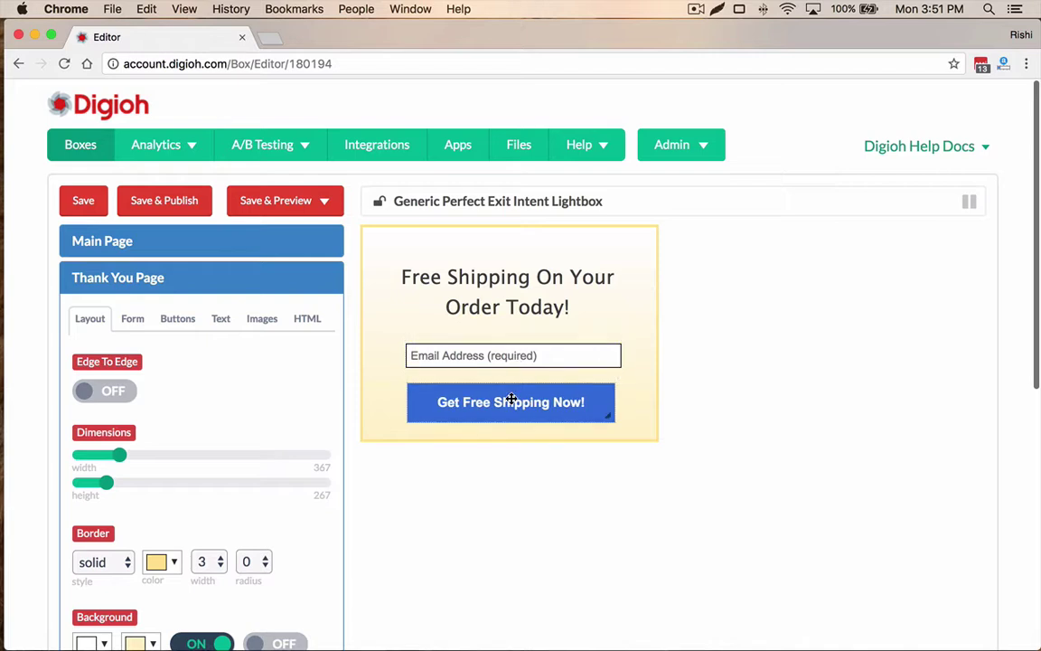
left_click(518, 369)
left_click(105, 433)
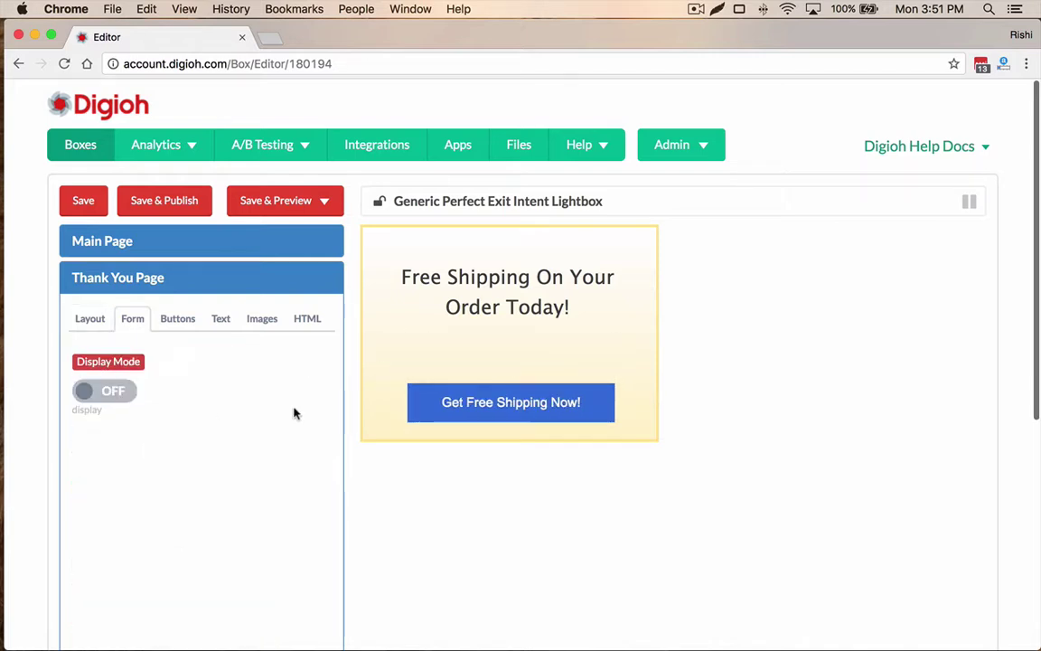
left_click(432, 264)
left_click_drag(495, 413, 492, 392)
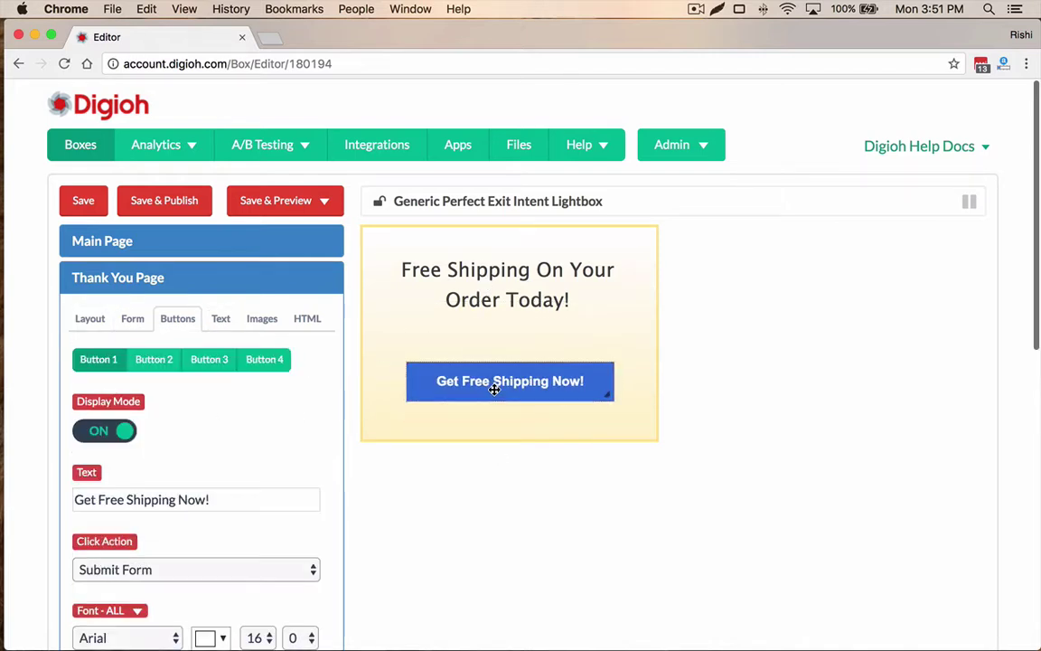
Step: Replace the Thank You Page headline with "Check Your Email To Get Free Shipping!"
left_click(476, 292)
left_click(182, 523)
key("super+a")
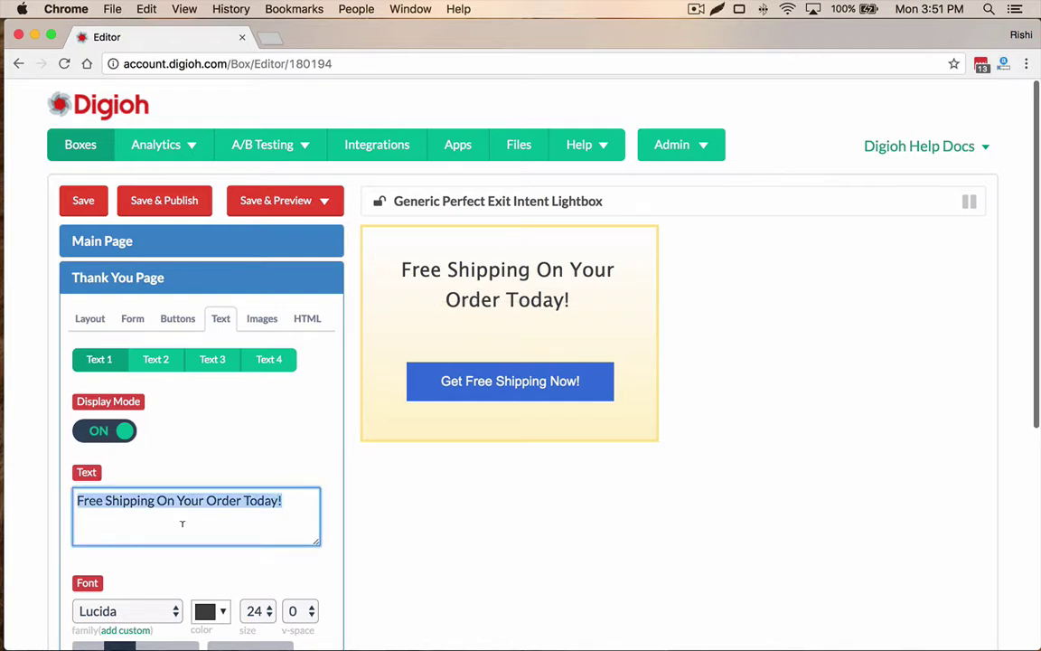
type("CheCk Yo")
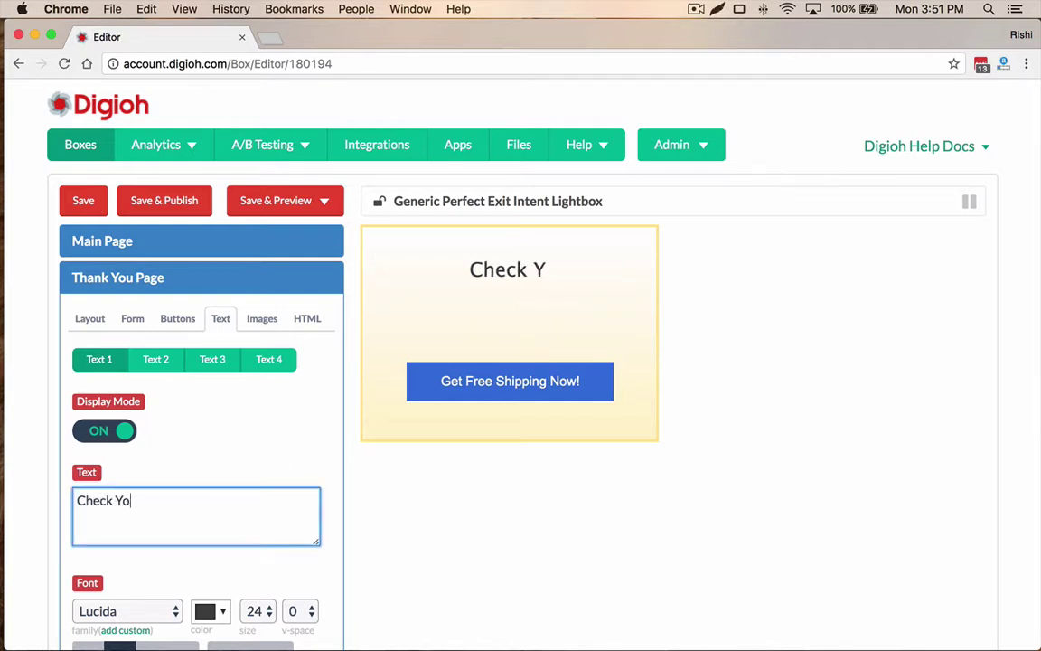
type("ur Email To ")
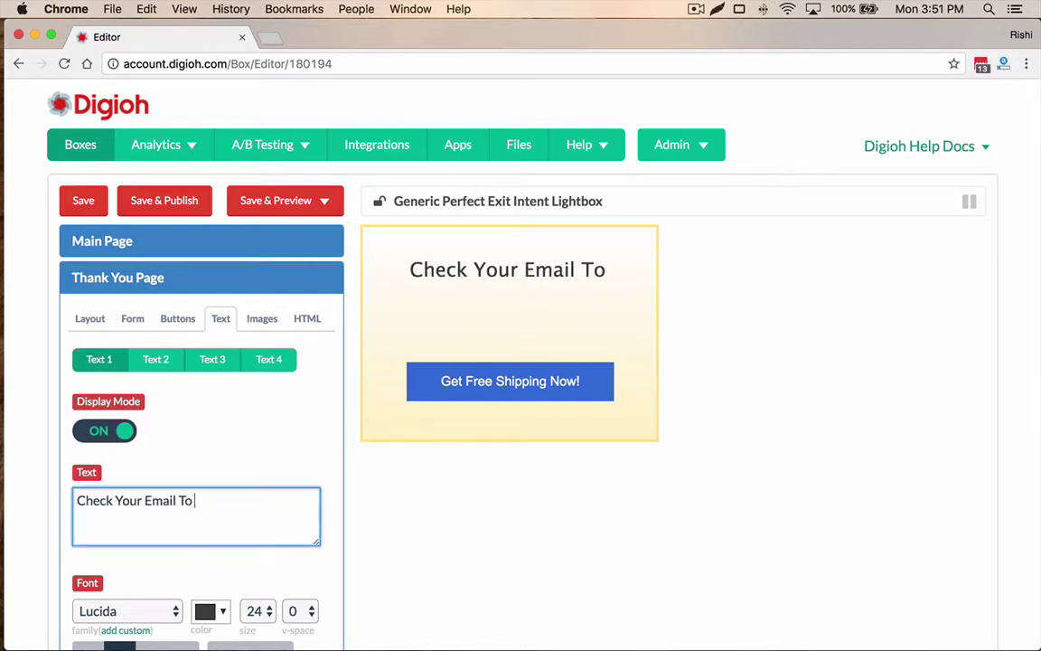
type("Get frree")
key("BackSpace")
key("BackSpace")
key("BackSpace")
key("BackSpace")
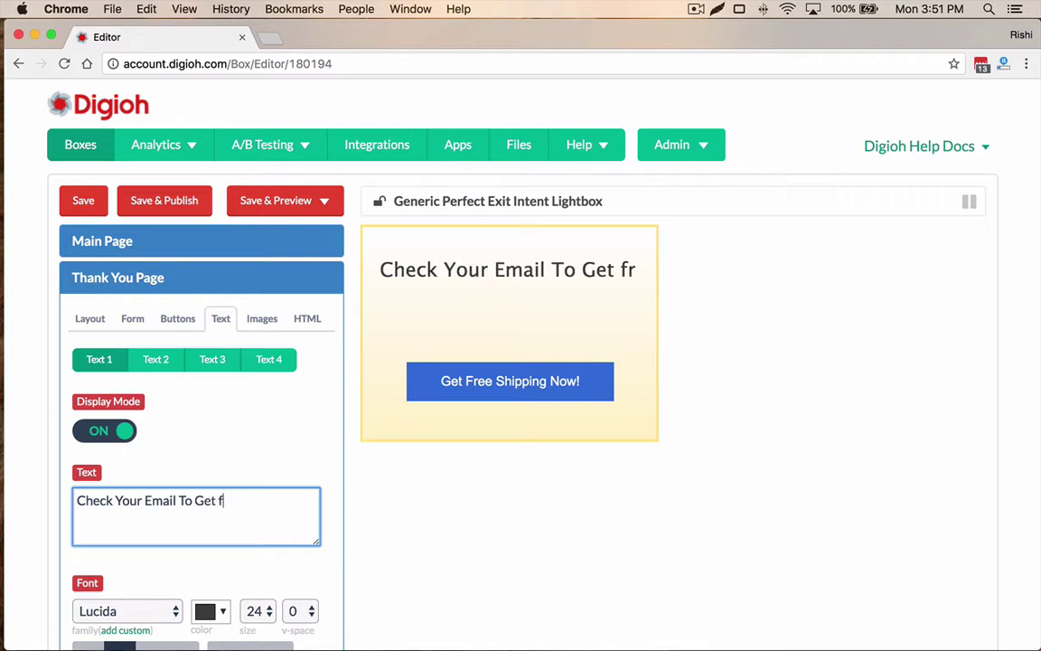
key("BackSpace")
type("Free Shi")
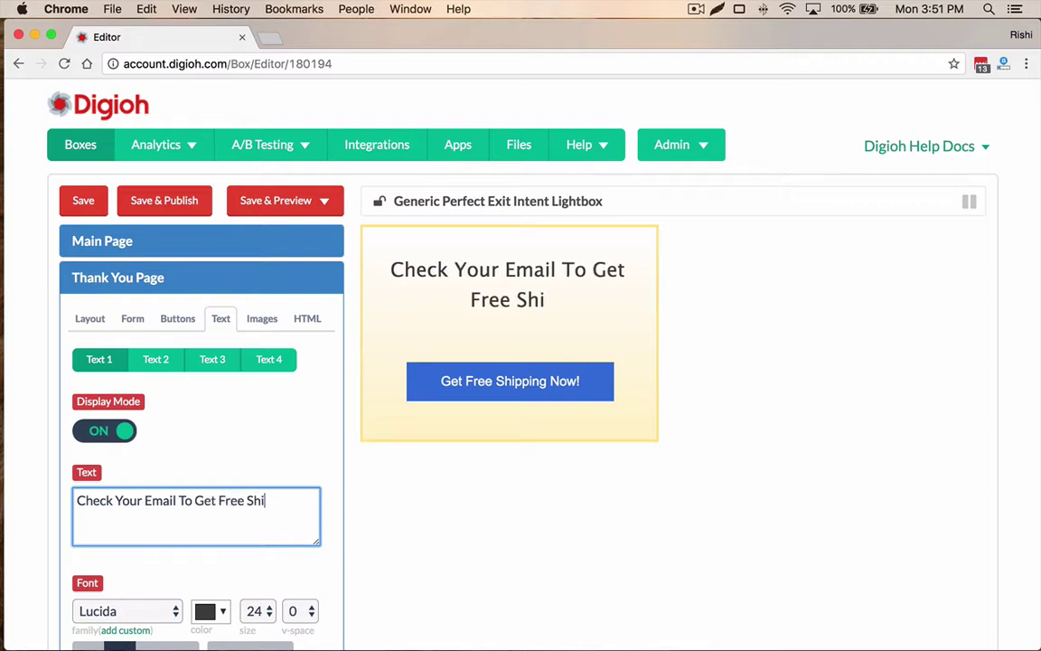
type("ppinh")
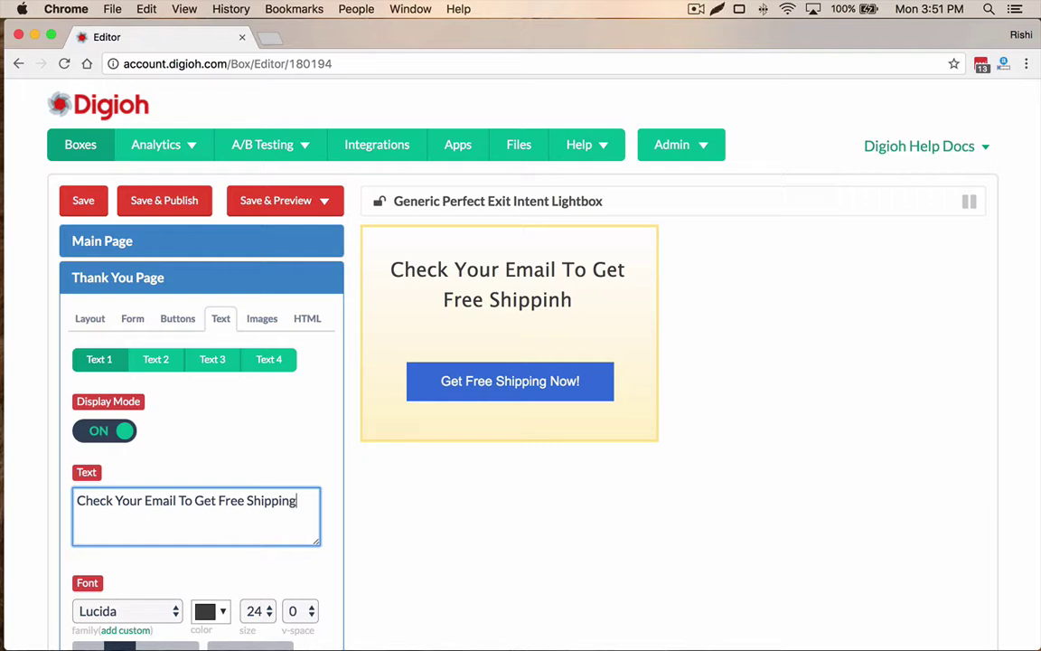
type("!")
Step: Insert "Thank you!" at the start of the headline, keeping it on the same line as the email message
left_click(77, 499)
type("Thanky ou")
key("BackSpace")
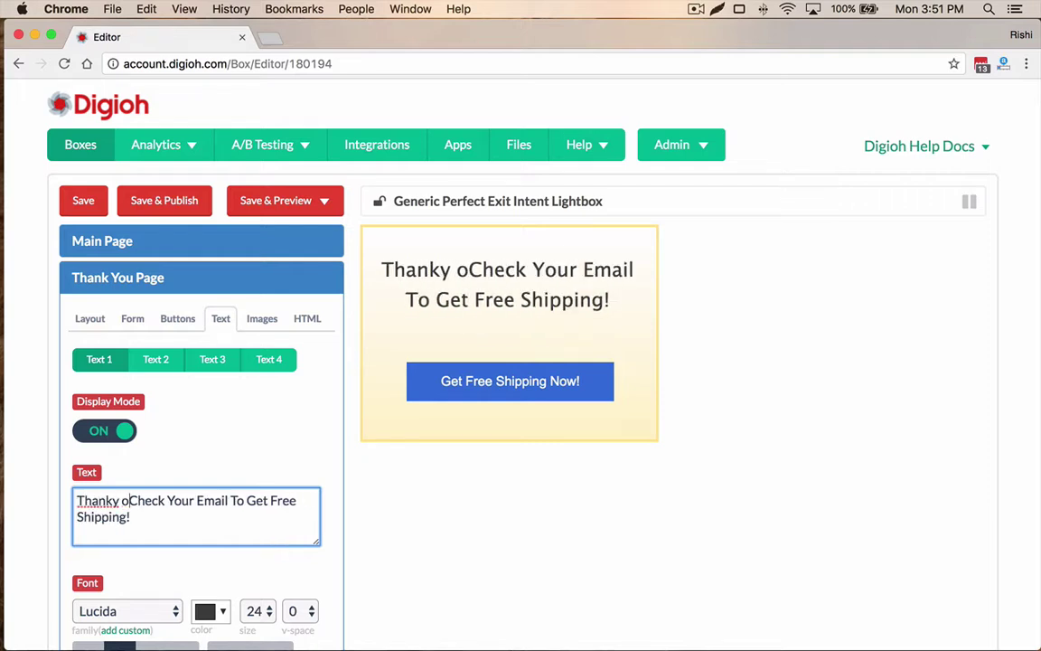
key("BackSpace")
key("BackSpace")
key("BackSpace")
type("you!")
key("Return")
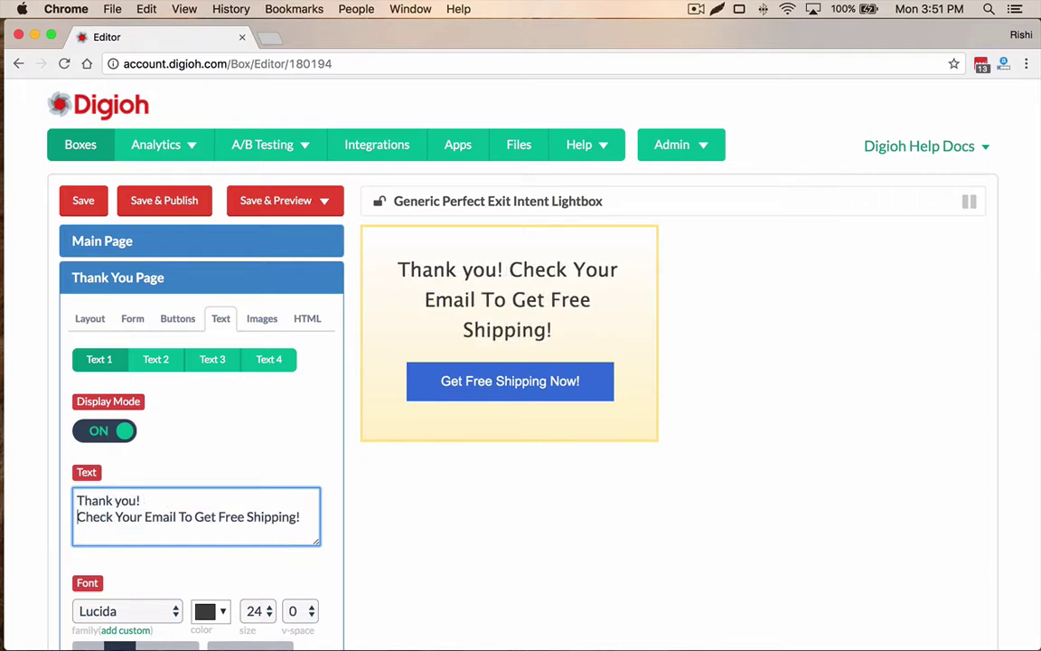
key("BackSpace")
Step: Hide the "Get Free Shipping Now!" button on the Thank You Page and narrow the headline's text box slightly
left_click(495, 377)
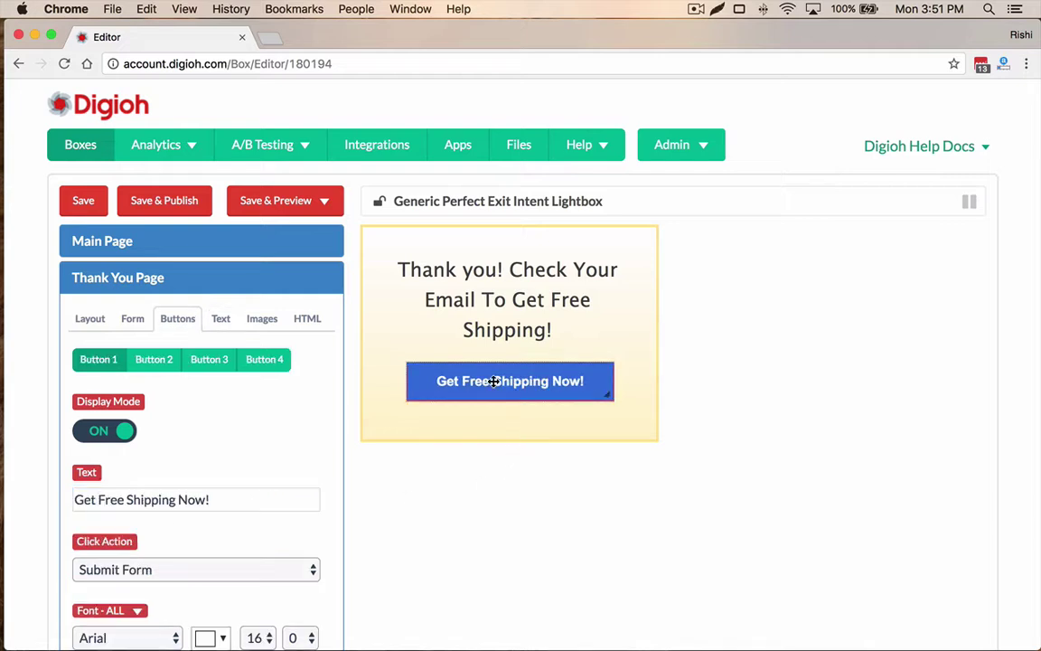
left_click(101, 437)
left_click(556, 303)
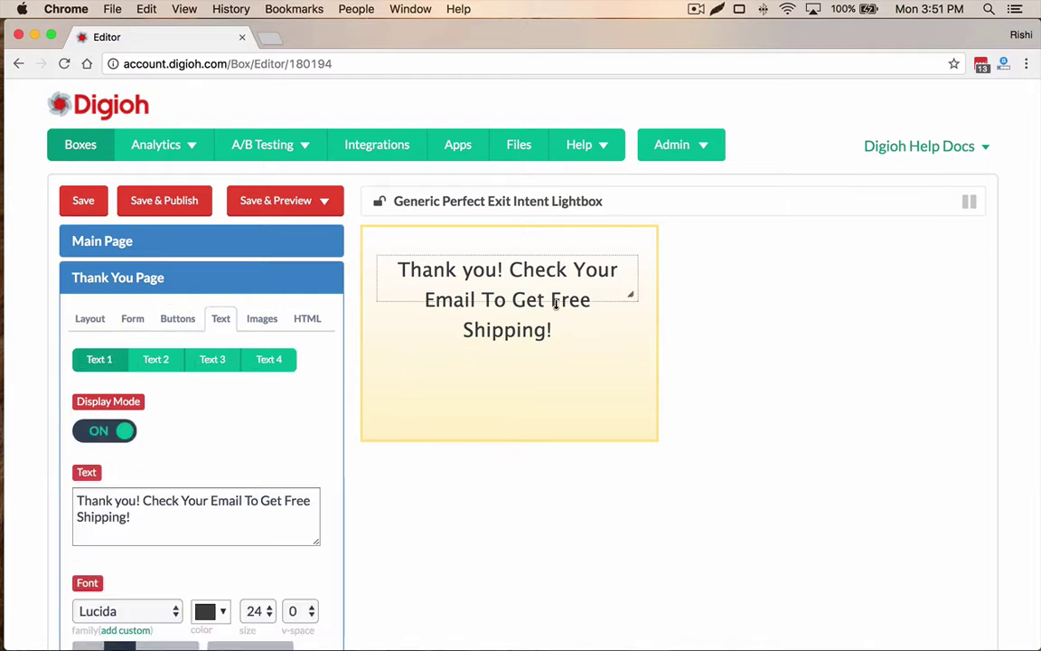
left_click_drag(630, 296, 627, 295)
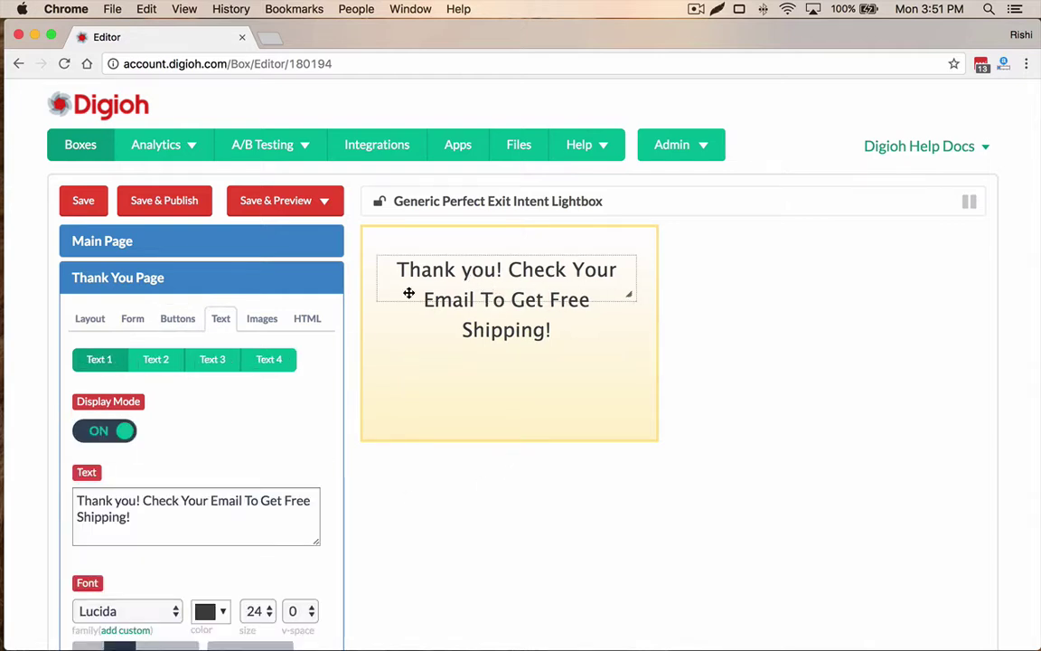
Step: Shorten the headline to "Thank you!", cutting the email message out, and set its font size to 30
left_click_drag(141, 498, 76, 499)
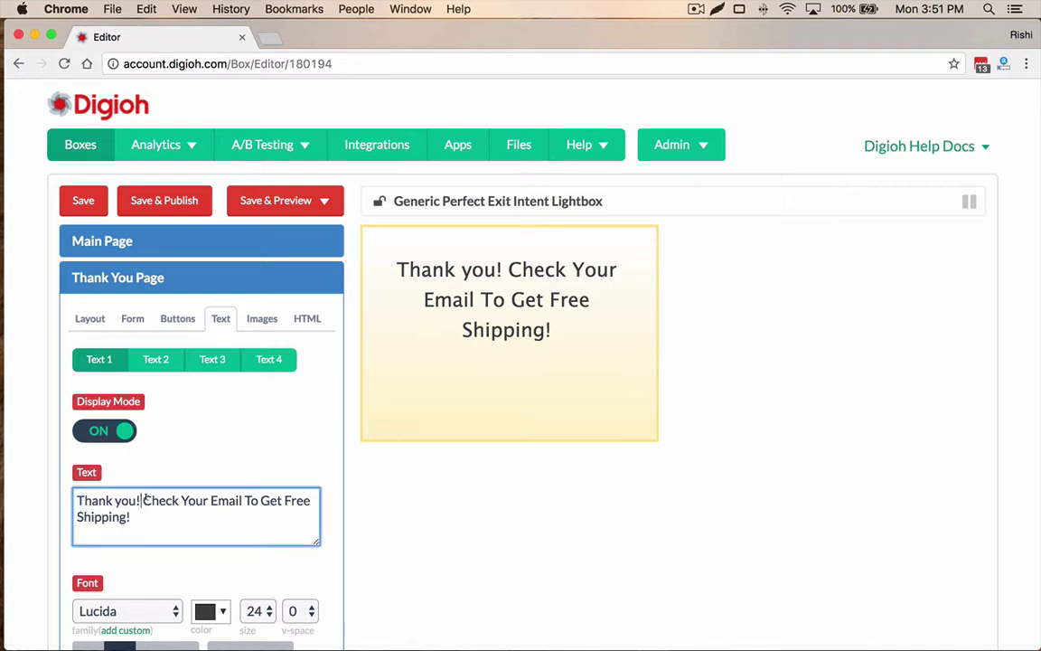
left_click_drag(143, 500, 165, 543)
key("BackSpace")
left_click(258, 611)
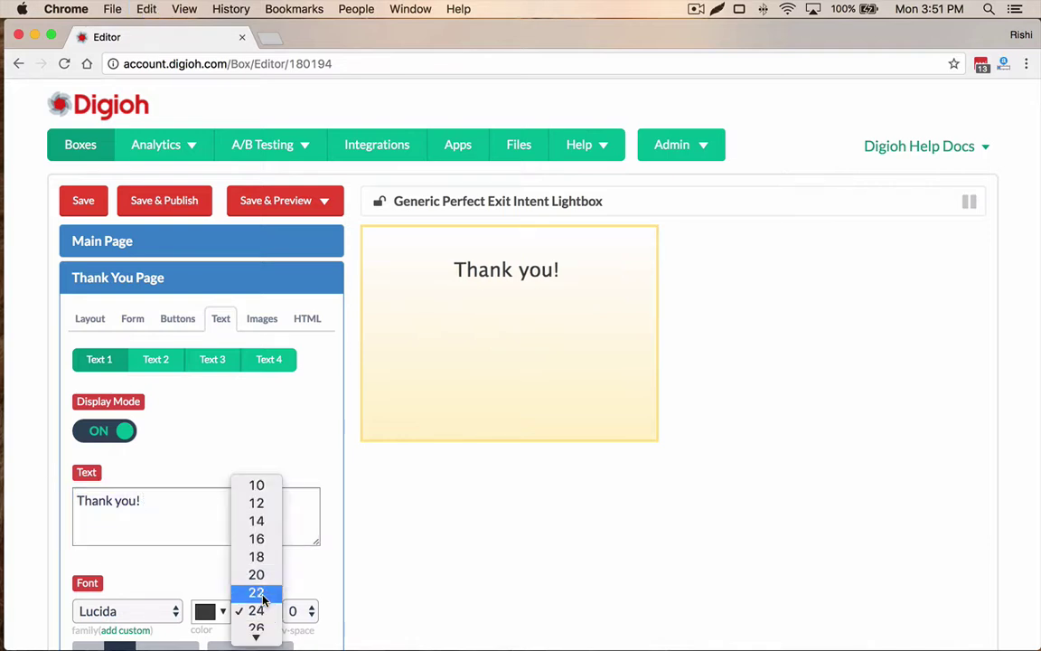
left_click(260, 605)
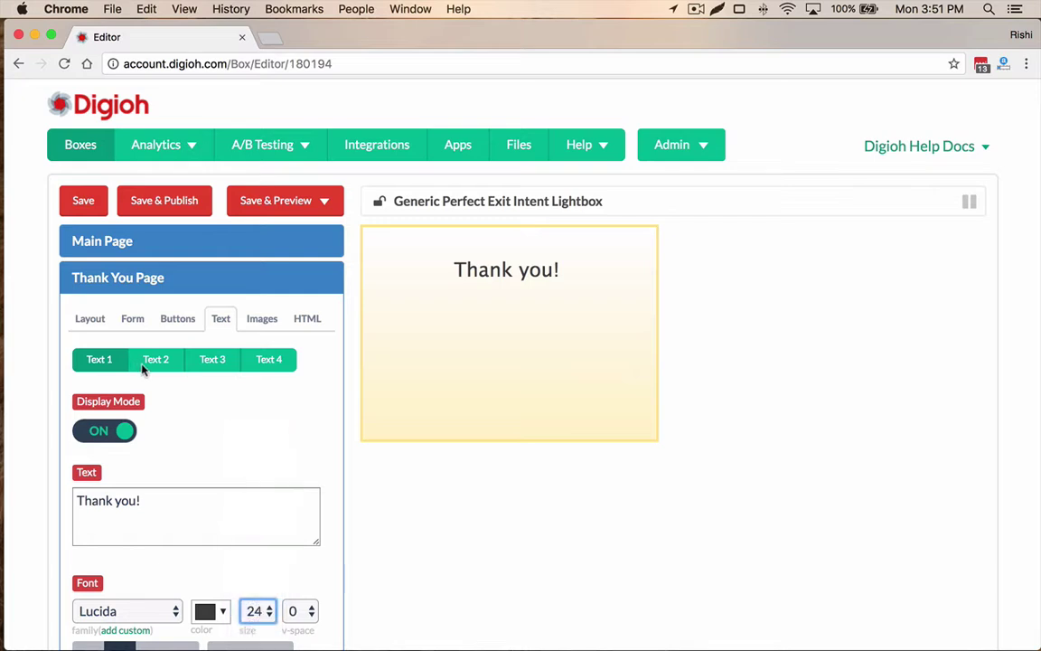
Step: Turn on Text 2 with the message "Check Your Email To Get Free Shipping!" and move it lower beneath the headline
left_click(156, 359)
left_click(128, 430)
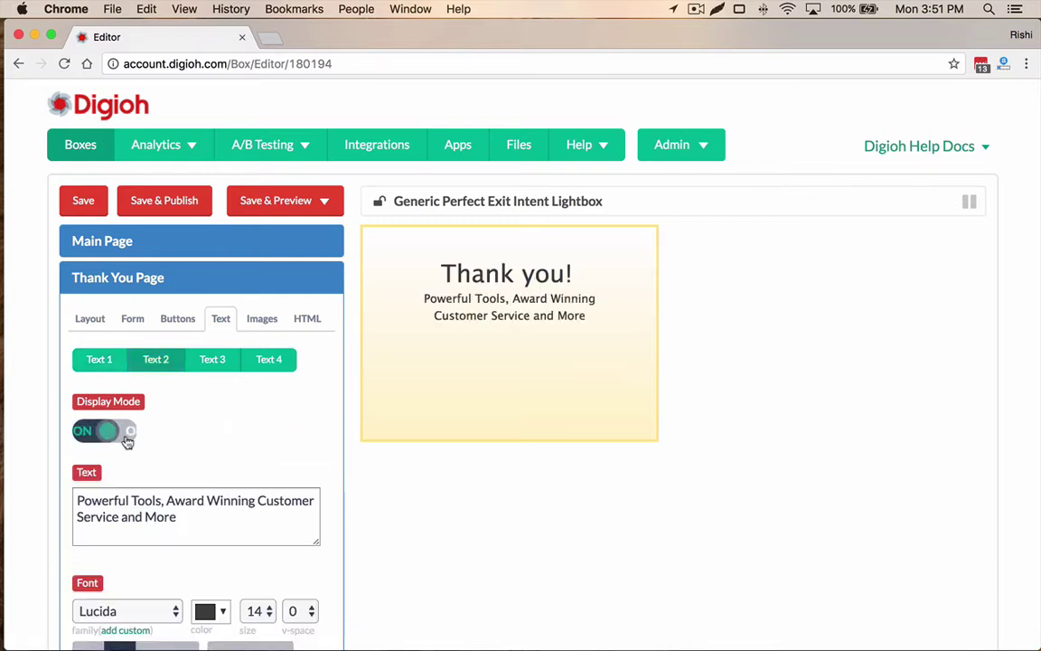
triple_click(162, 496)
key("super+v")
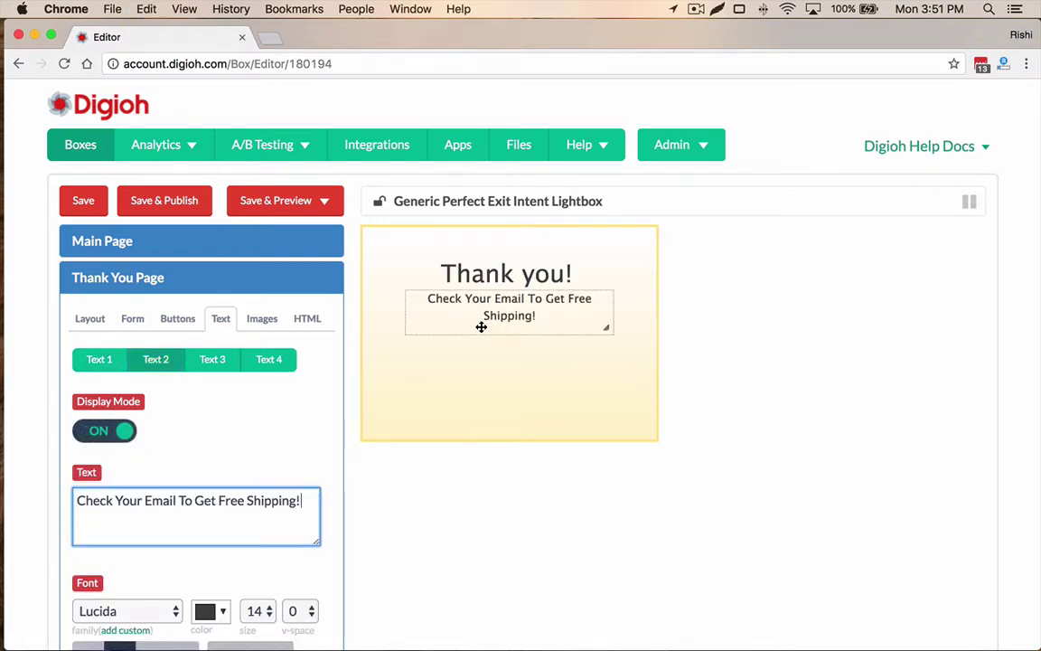
left_click_drag(480, 326, 461, 372)
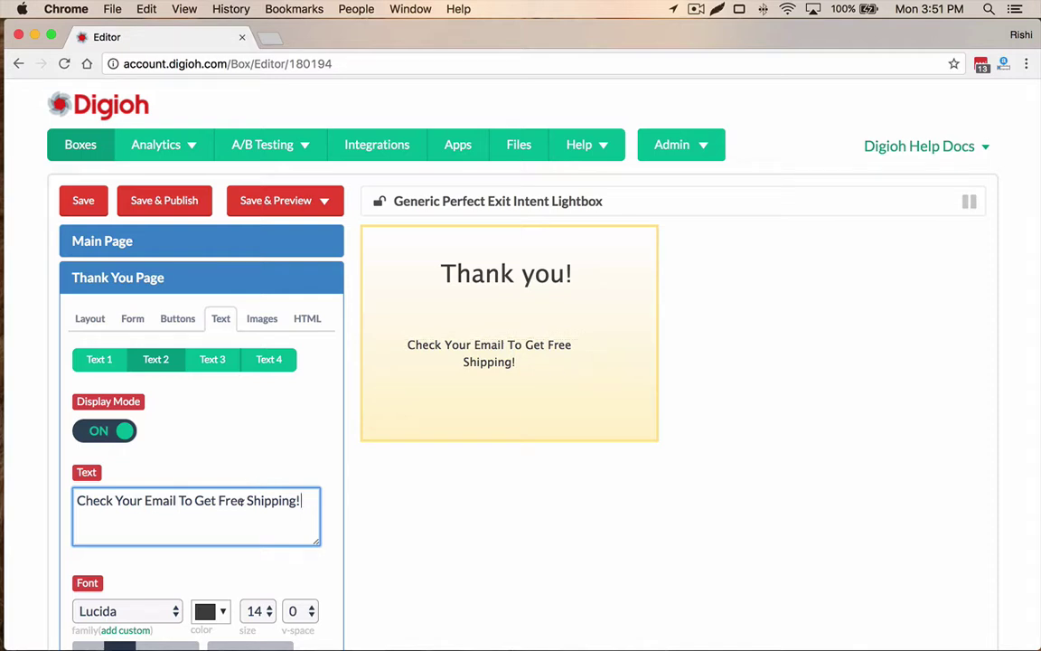
Step: Change the Text 2 message to "Check Your Email To Get the Free Shipping Coupon!" and centre it below the headline
left_click(216, 500)
type("the ")
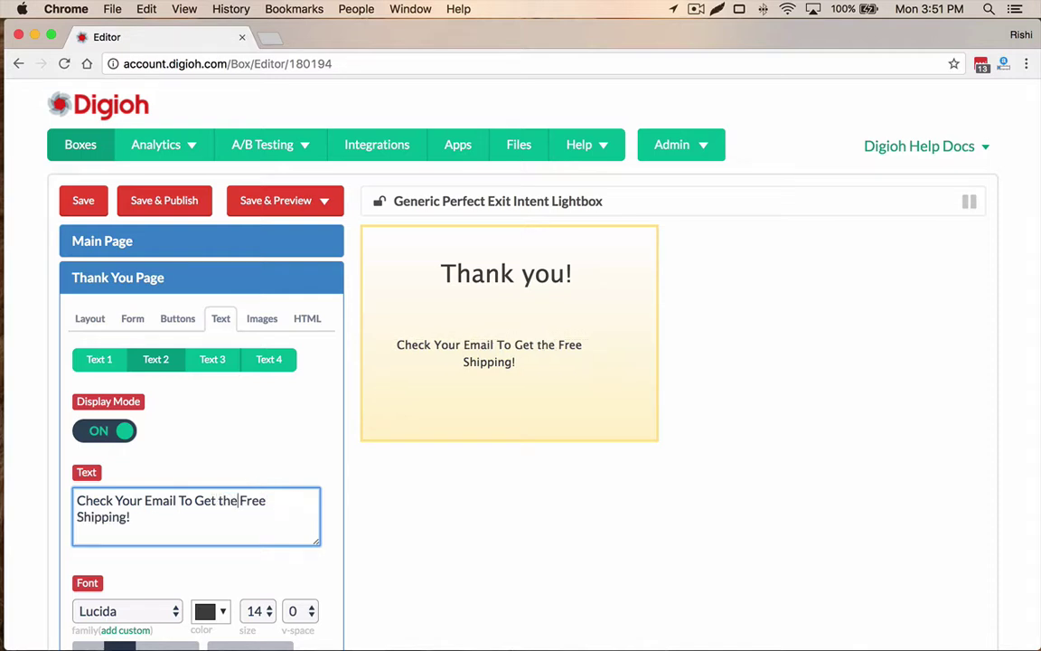
type("pon")
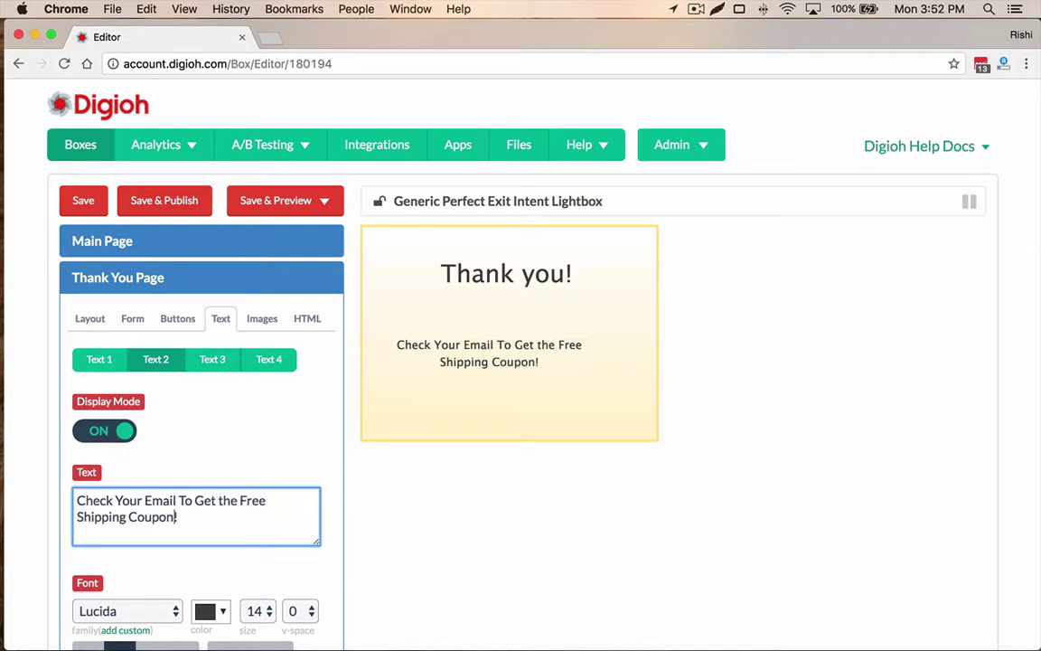
left_click_drag(503, 346, 525, 335)
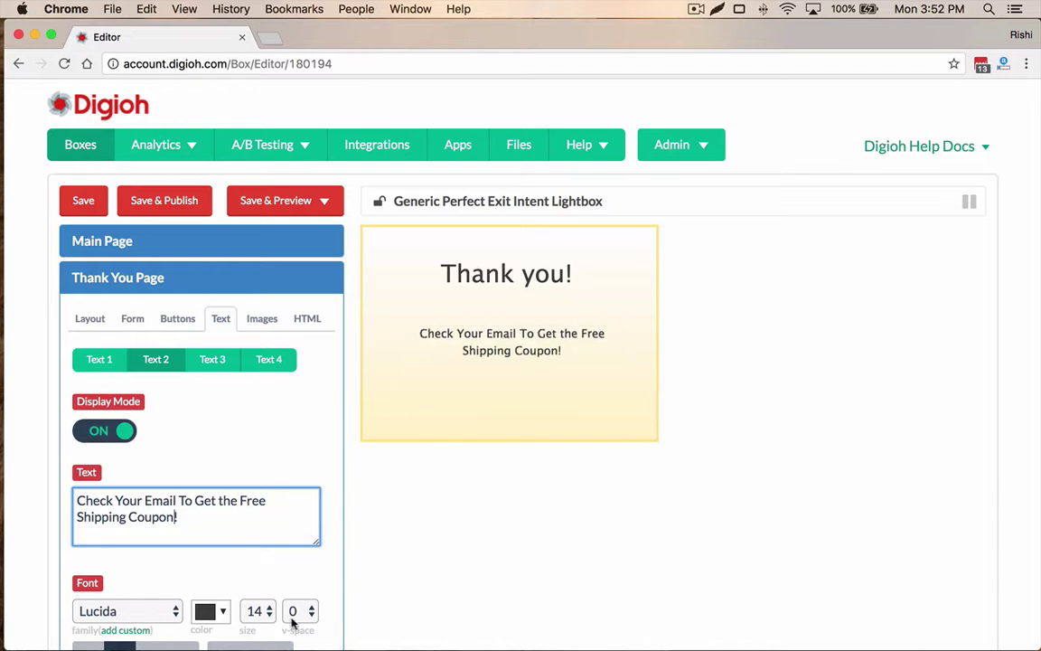
Step: Set the coupon message's font size to 22 and shift the message and the headline up slightly
left_click(256, 611)
scroll(259, 610, "down", 5)
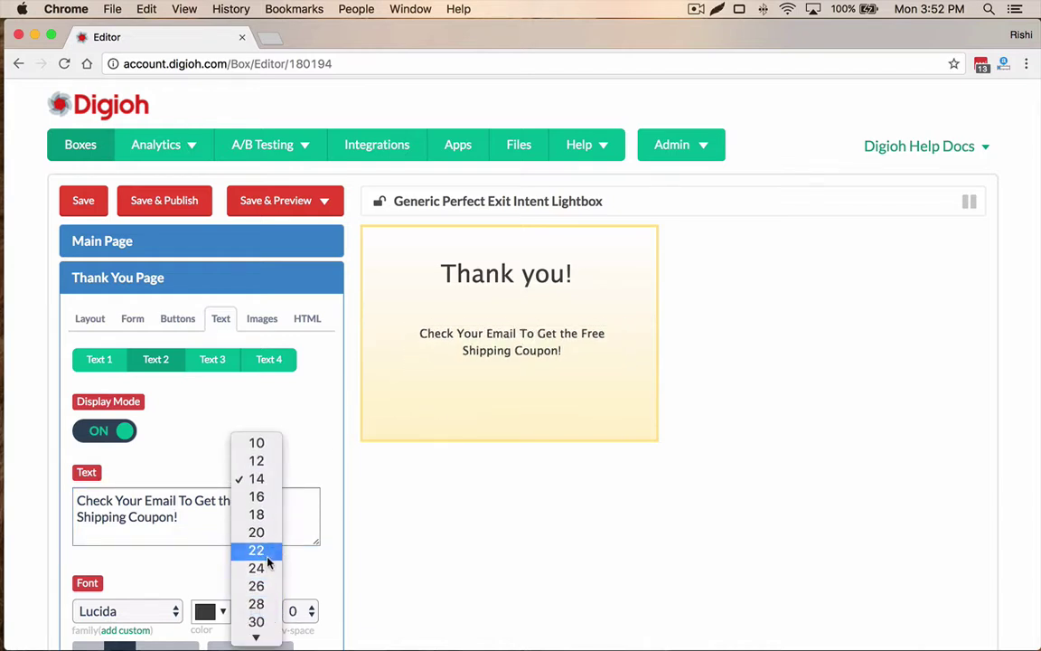
left_click(267, 557)
left_click_drag(502, 359, 454, 330)
left_click(500, 279)
left_click(490, 332)
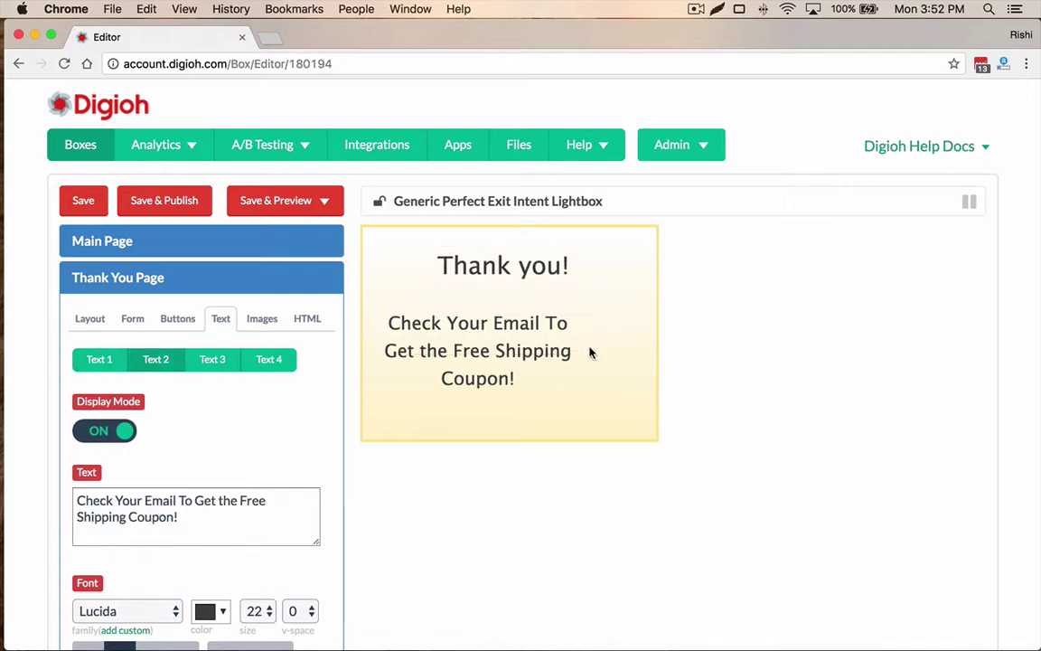
Step: Widen the coupon message's text box to fit two lines, and centre the message and headline in the lightbox
left_click_drag(578, 346, 623, 316)
left_click_drag(531, 325, 550, 350)
left_click_drag(507, 269, 514, 280)
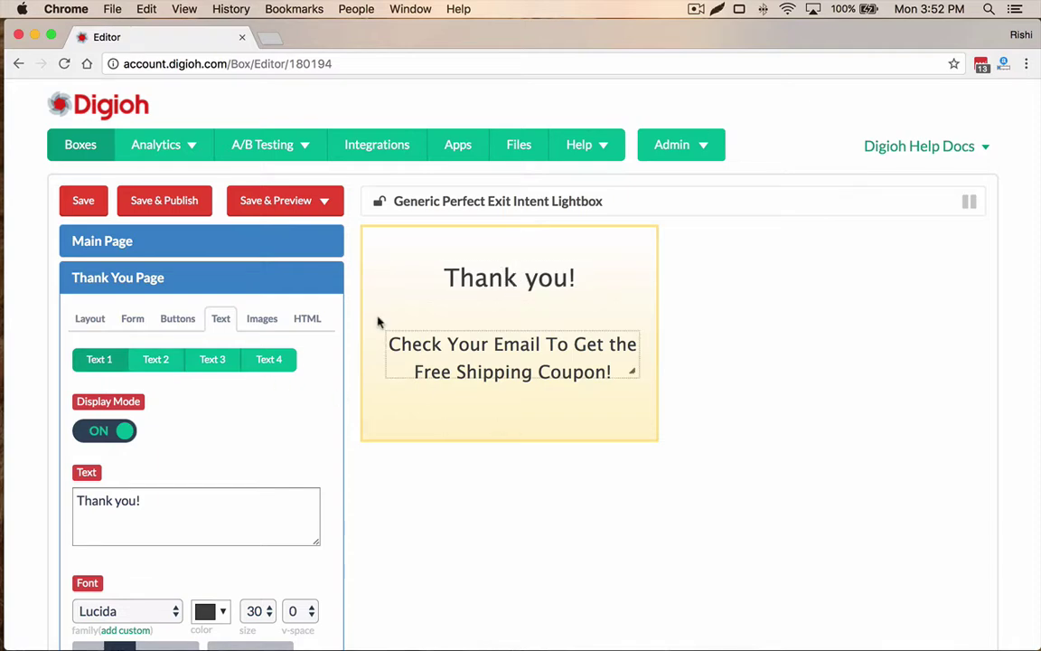
Step: Make the lightbox's black screen overlay background colour semi-transparent
scroll(303, 462, "down", 3)
scroll(304, 462, "down", 4)
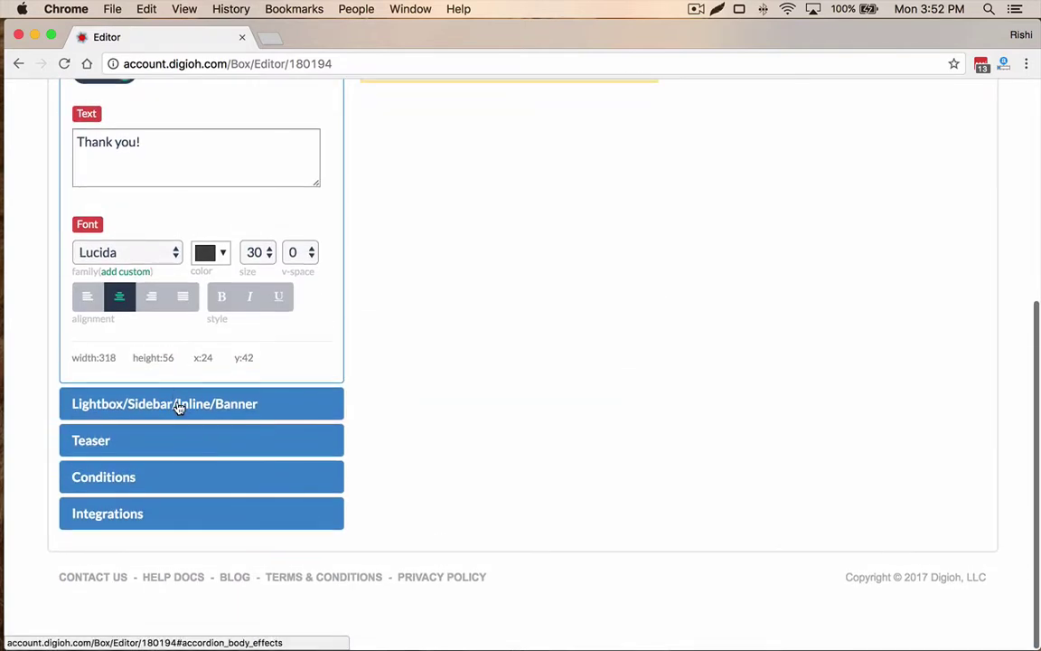
left_click(179, 408)
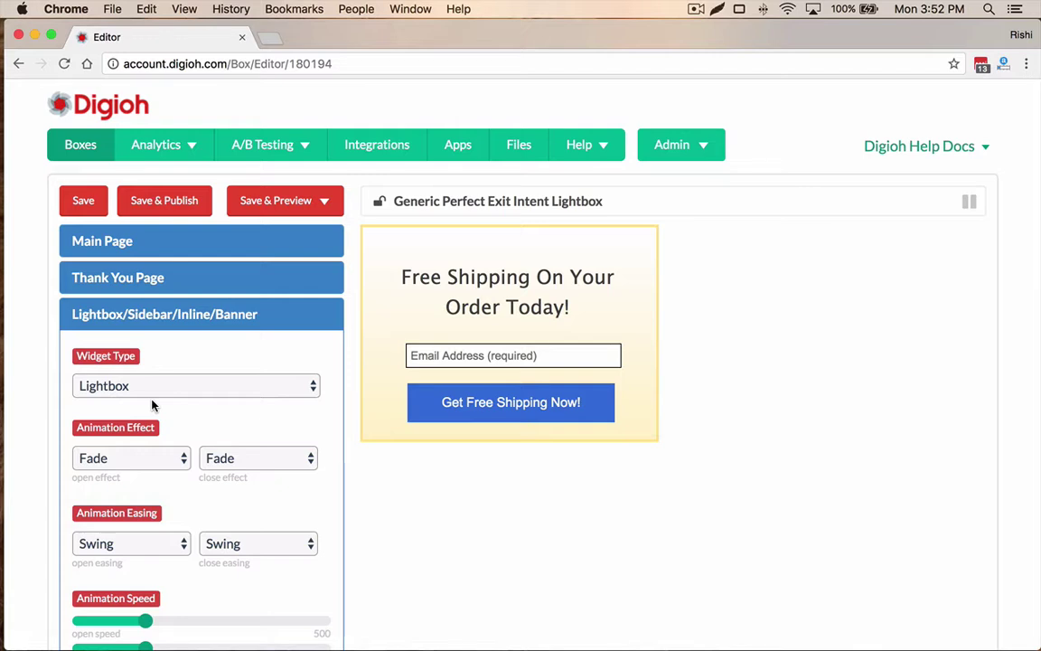
scroll(152, 405, "down", 10)
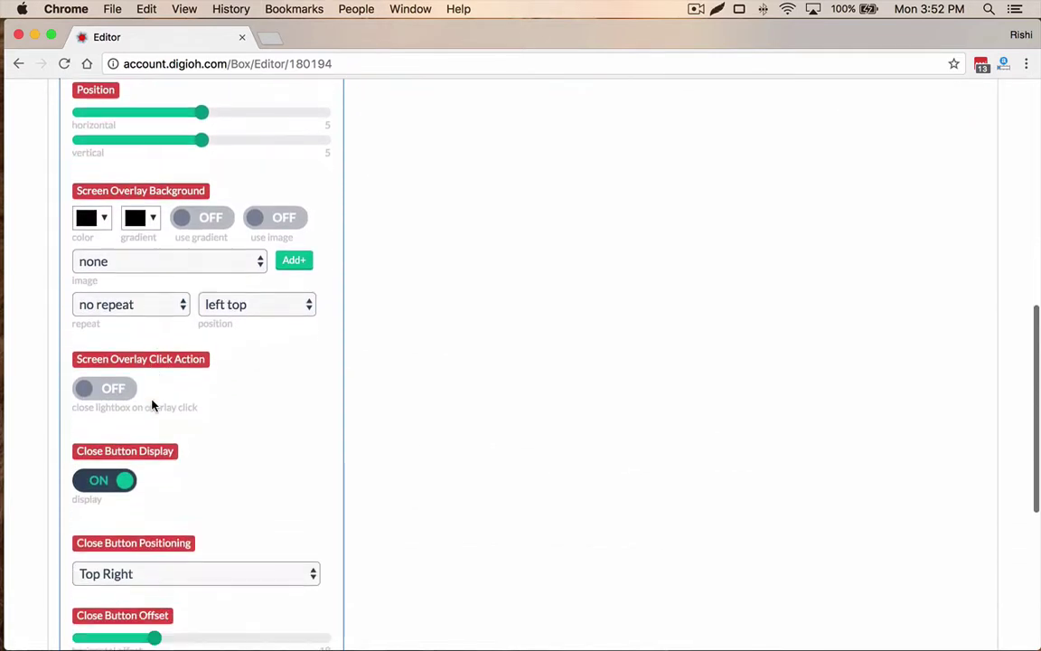
scroll(246, 472, "up", 3)
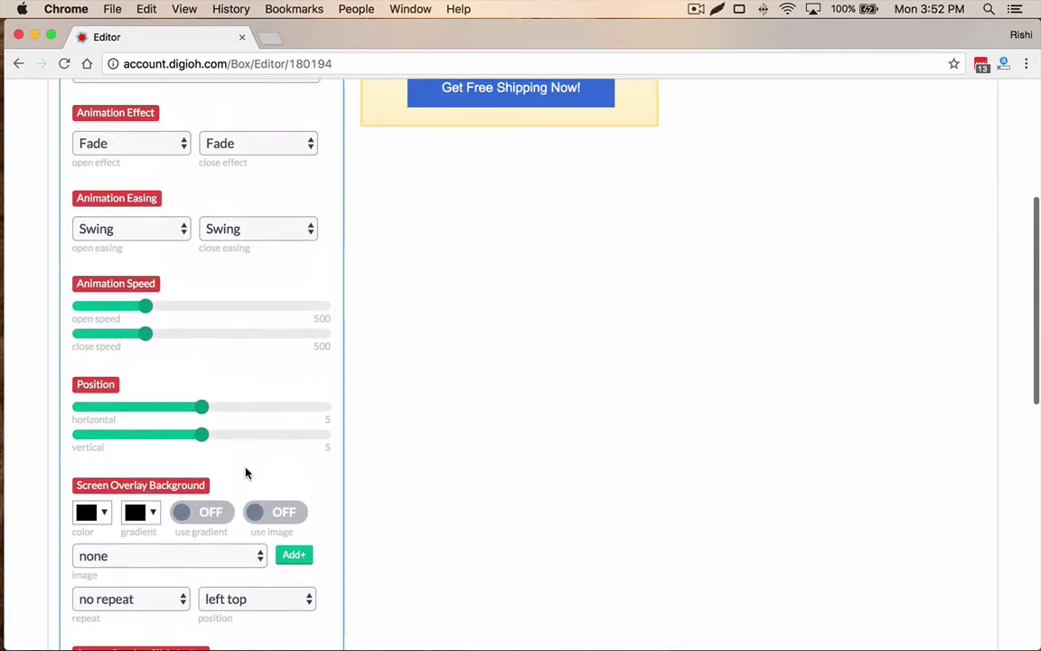
left_click(104, 513)
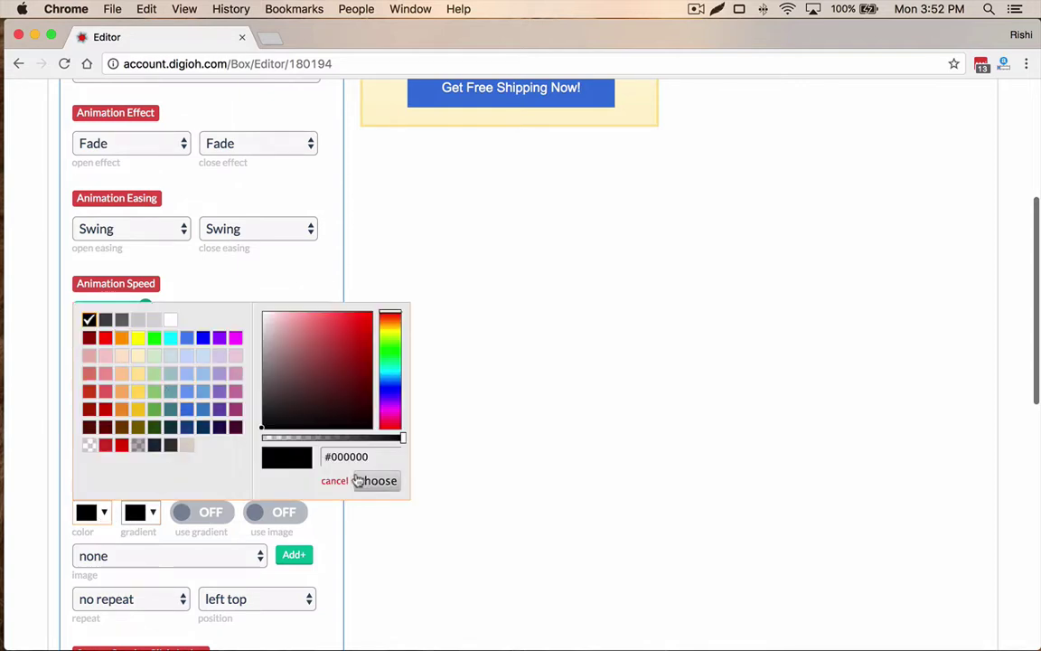
left_click_drag(396, 443, 361, 440)
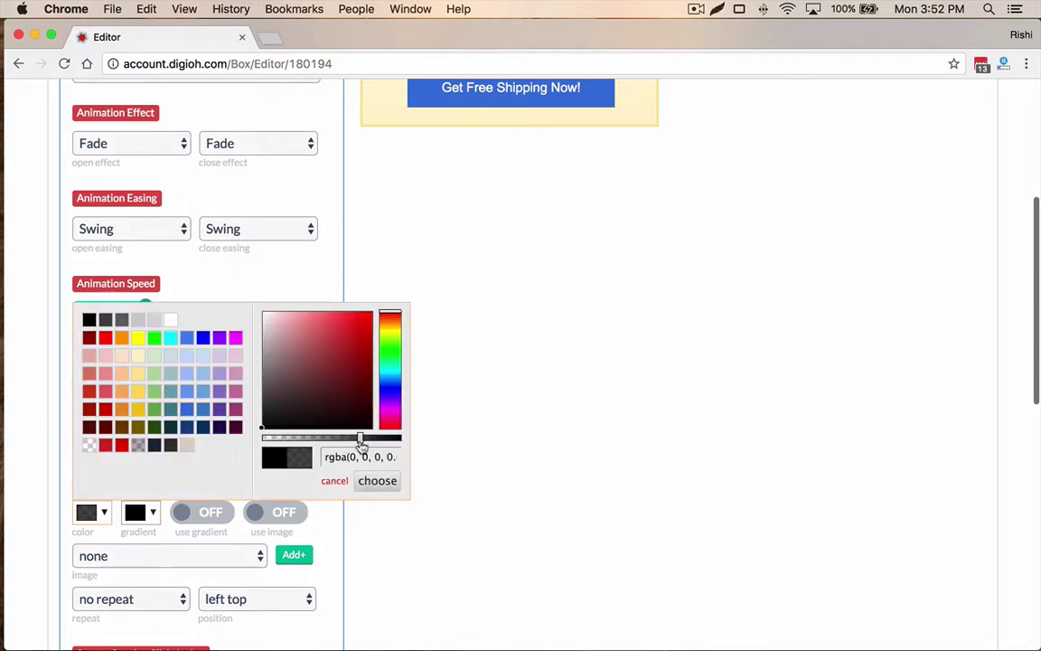
left_click(377, 480)
Step: Save the lightbox and preview it on a blank site, closing the preview once the overlay has been checked
scroll(460, 452, "up", 5)
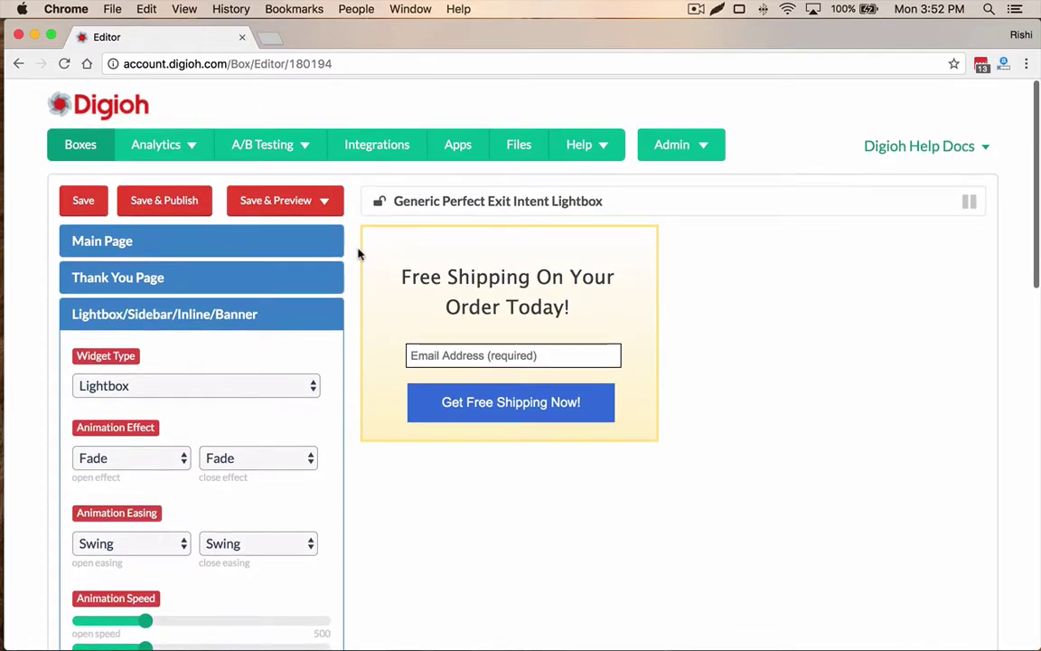
scroll(304, 379, "down", 8)
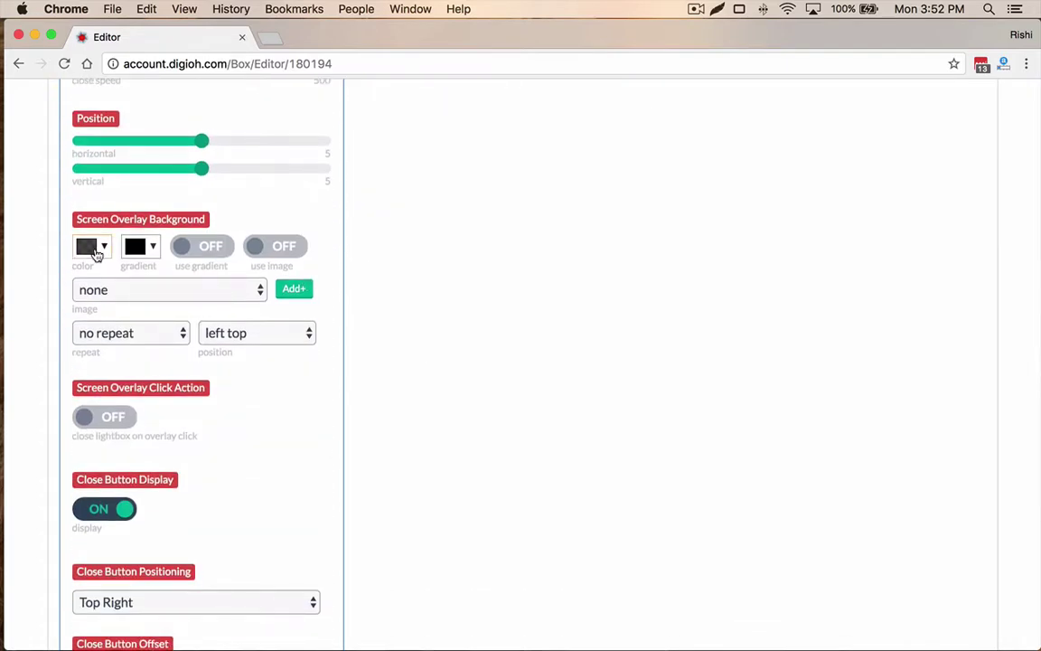
scroll(441, 236, "up", 8)
left_click(287, 203)
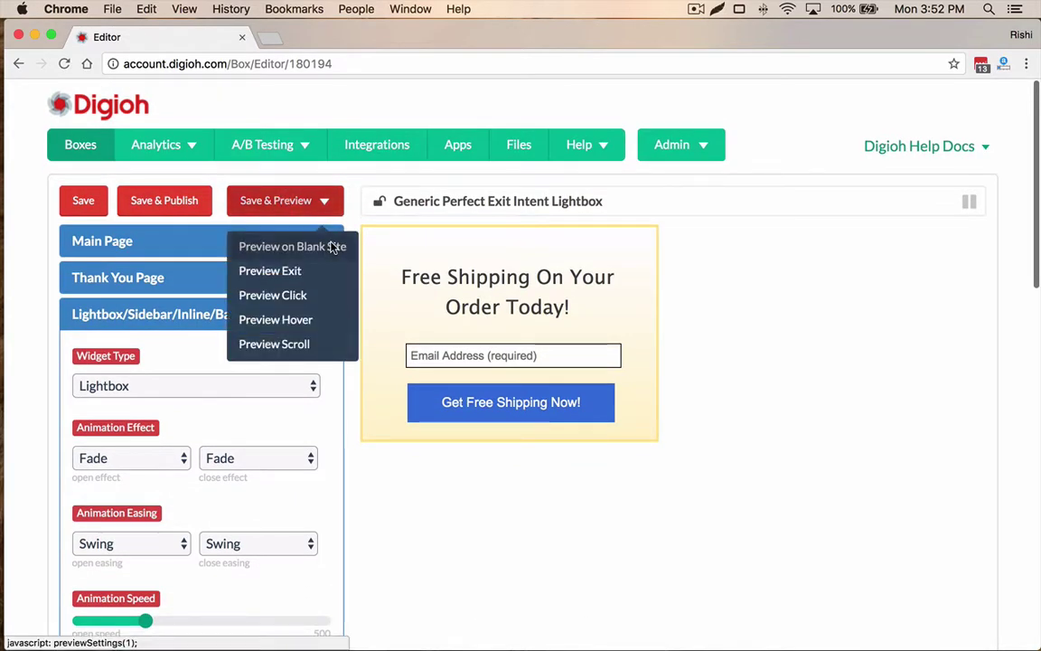
left_click(332, 247)
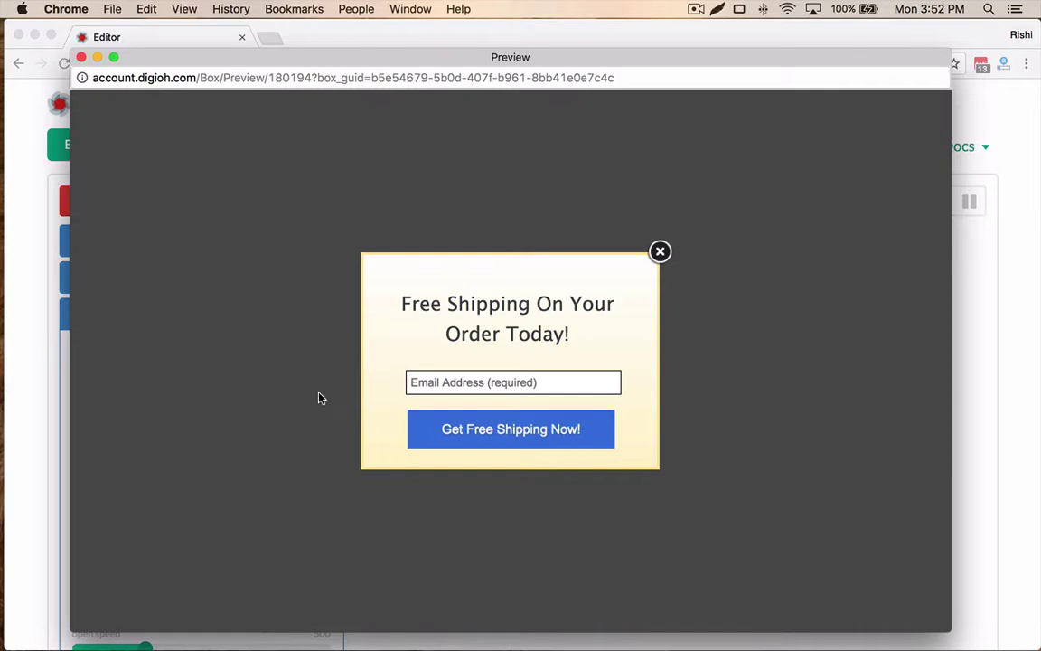
left_click(81, 57)
Step: Open the lightbox's display conditions for editing
scroll(244, 353, "down", 10)
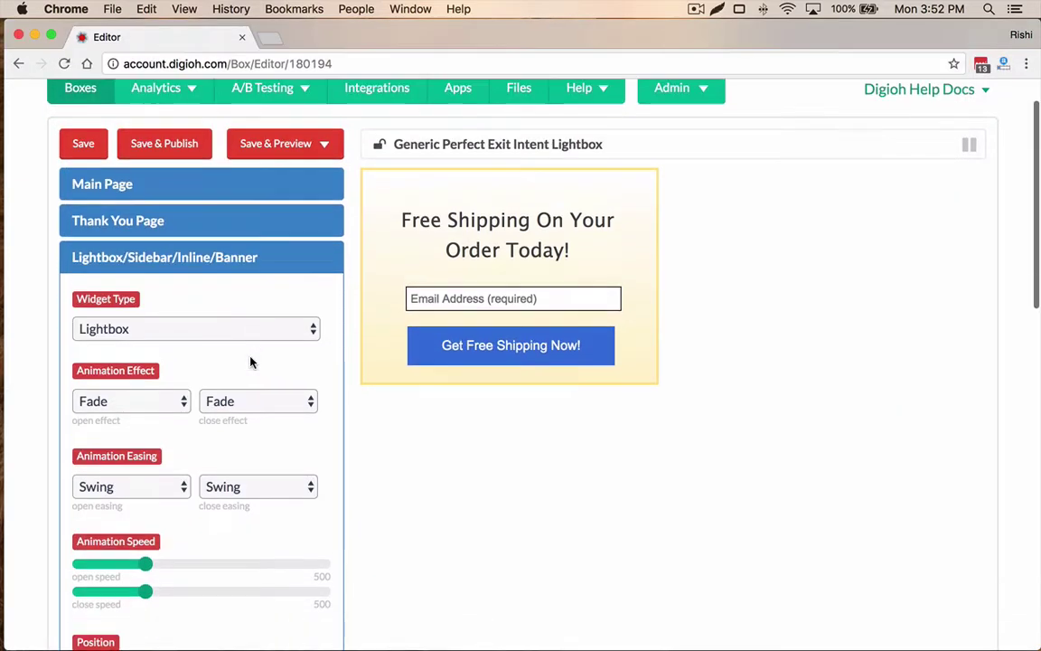
scroll(244, 325, "up", 5)
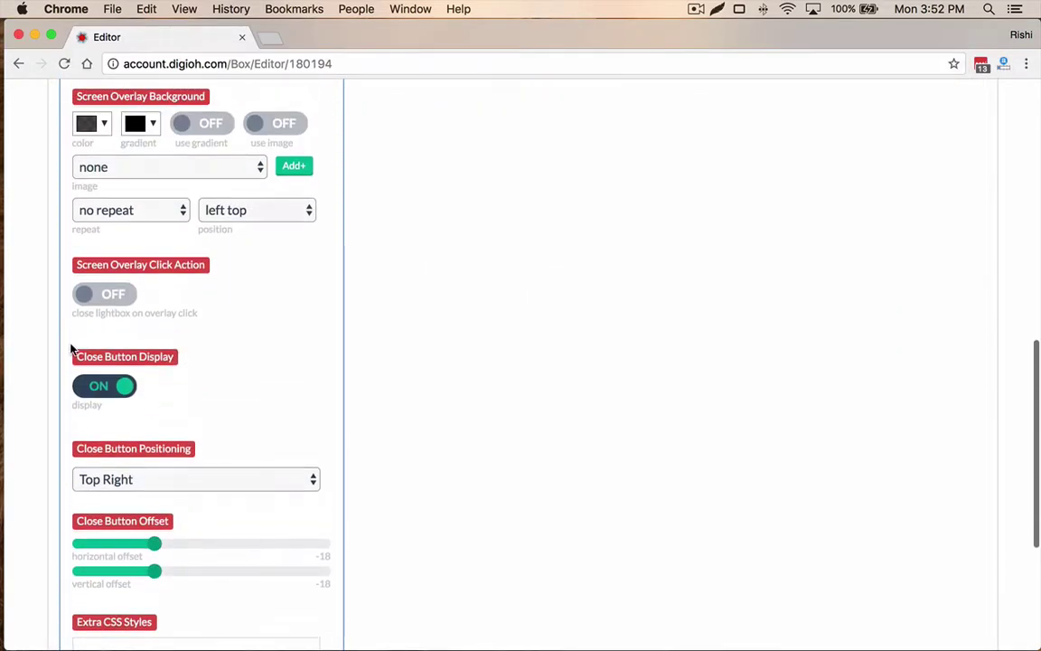
scroll(256, 333, "down", 3)
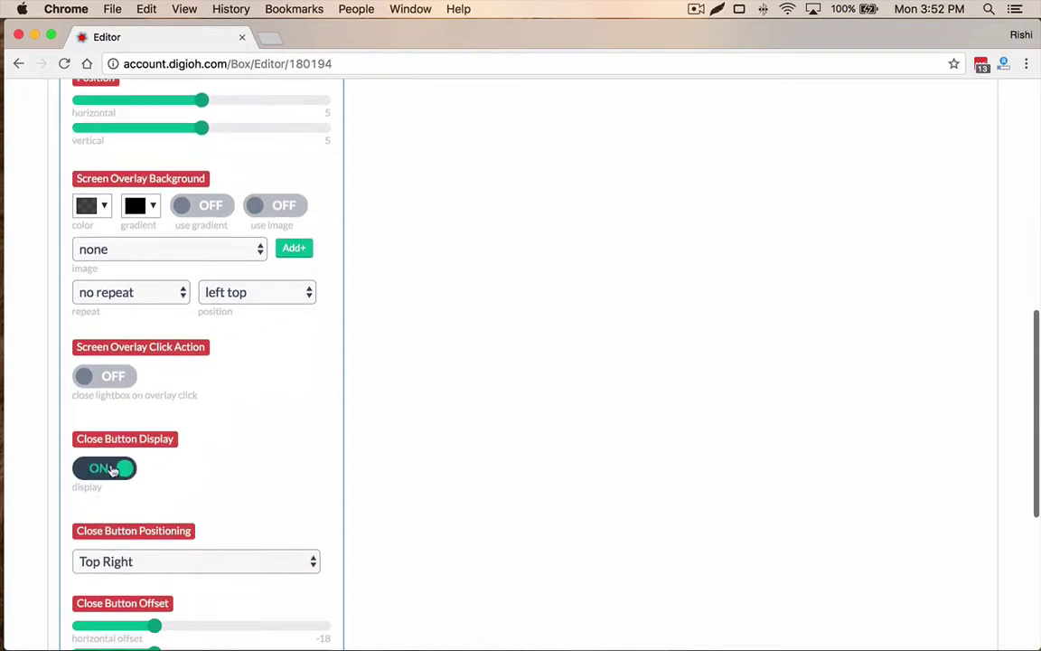
scroll(242, 448, "down", 8)
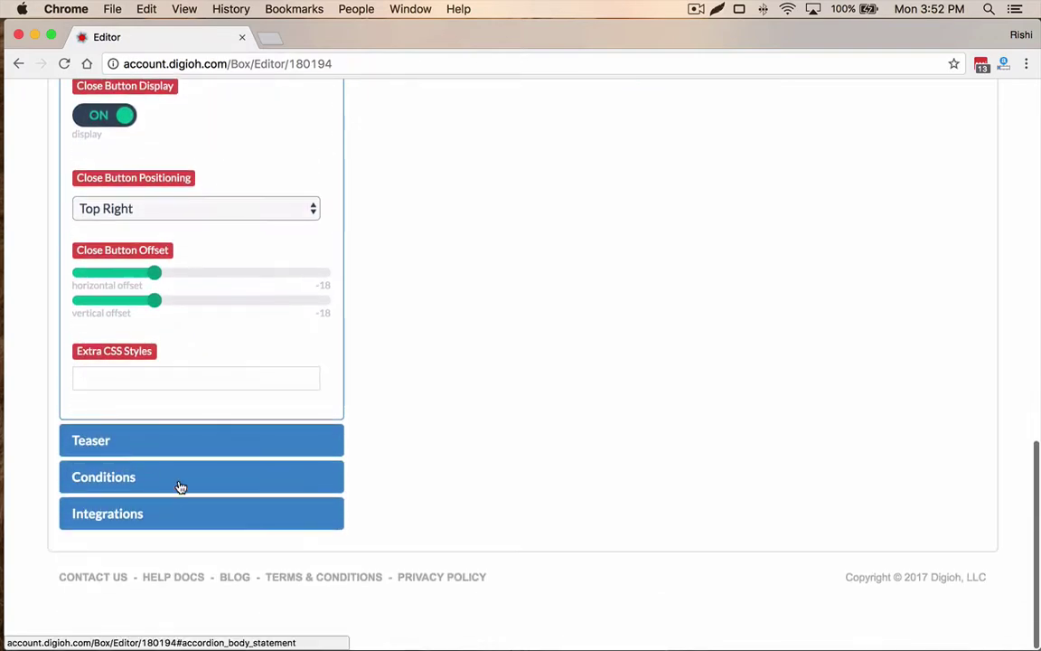
left_click(179, 486)
left_click(131, 433)
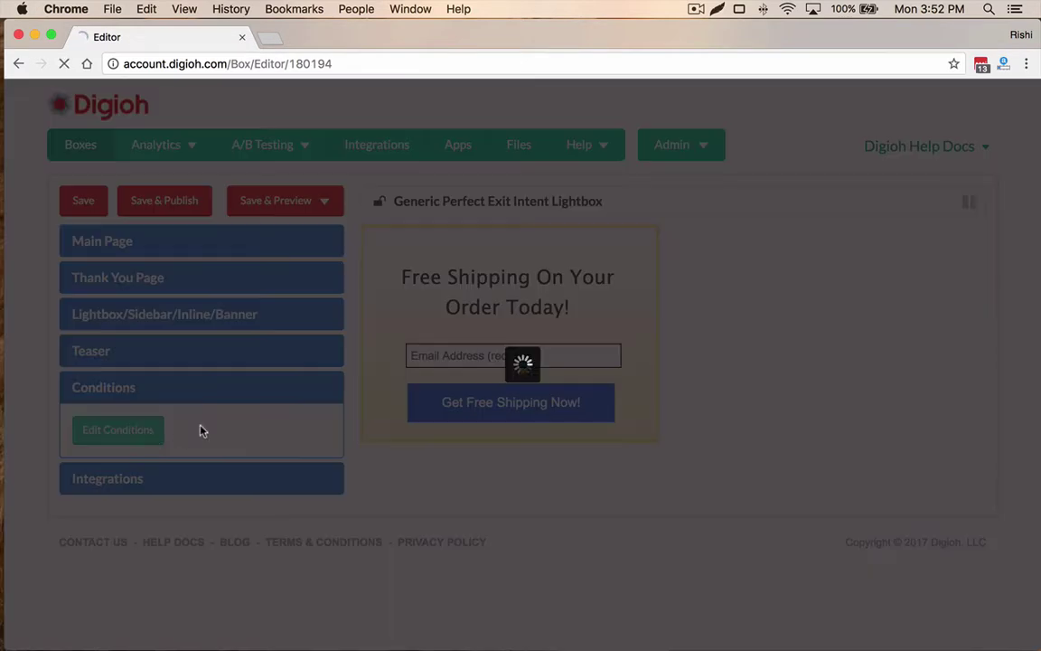
left_click(131, 348)
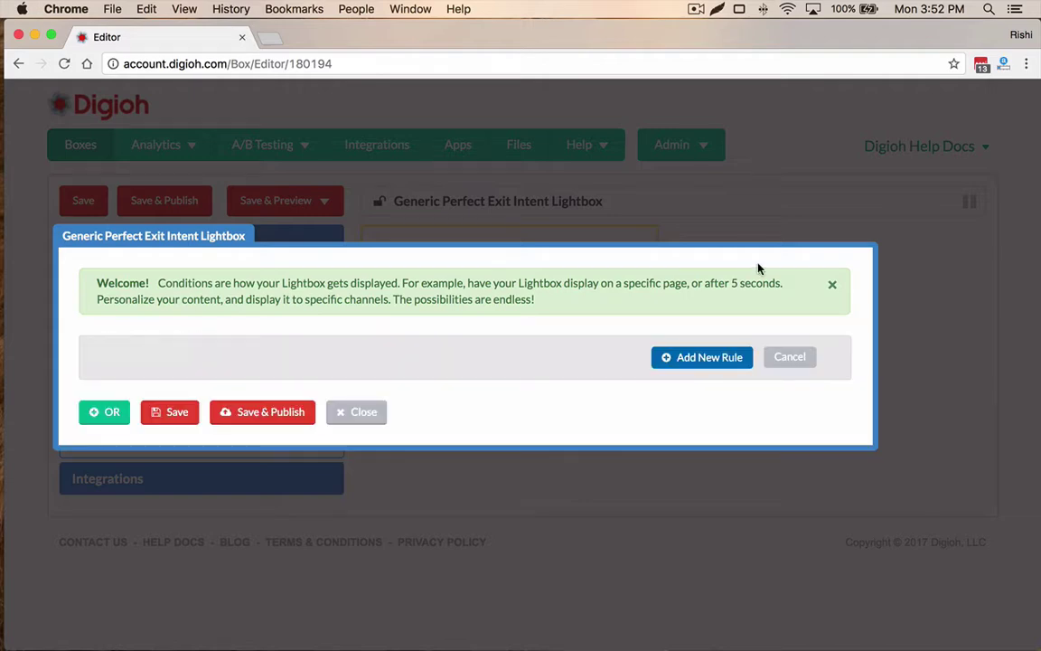
Step: Dismiss the welcome notice and add an Exit Intent rule to the lightbox's conditions
left_click(830, 285)
left_click(703, 291)
left_click(660, 298)
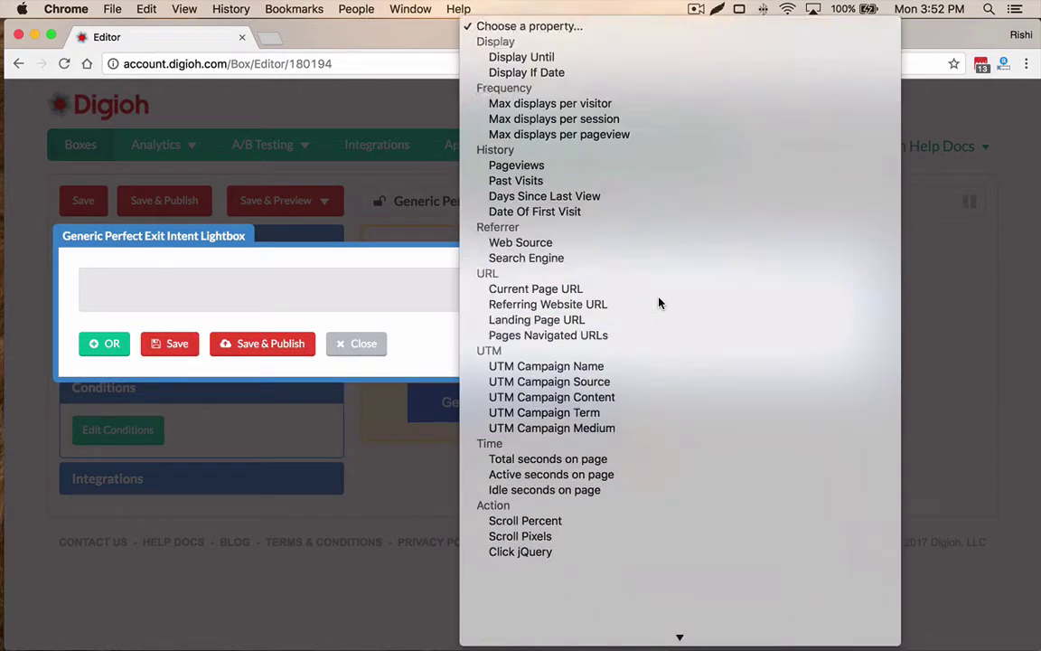
scroll(658, 302, "down", 5)
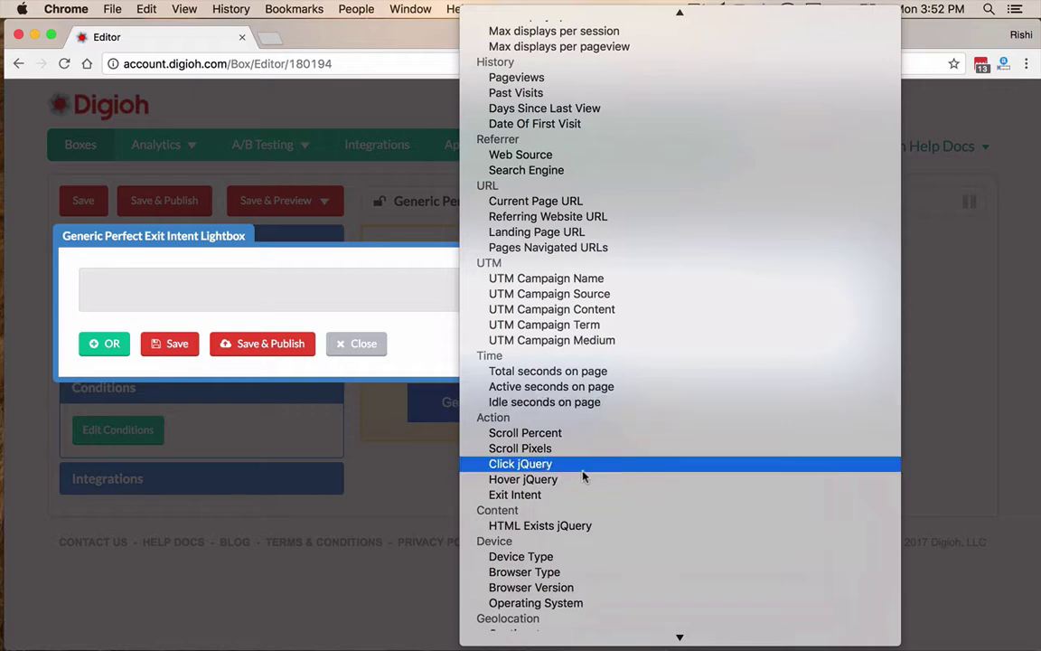
left_click(565, 495)
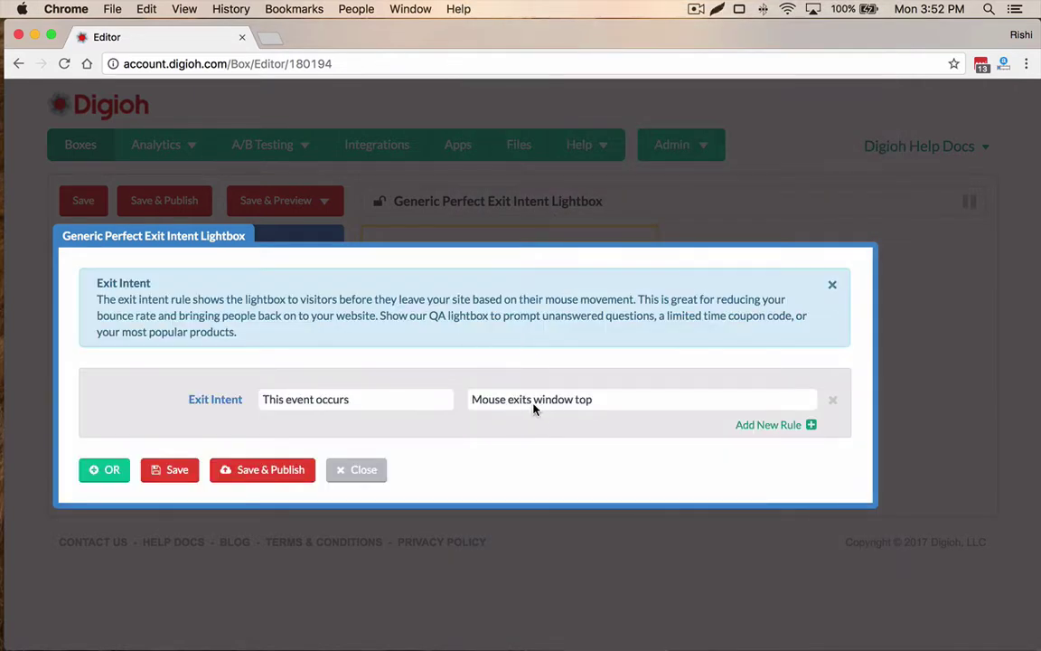
Step: Make the Exit Intent rule fire when any of these events occur, adding mouse exits window bottom, left and right
left_click(392, 409)
left_click(391, 418)
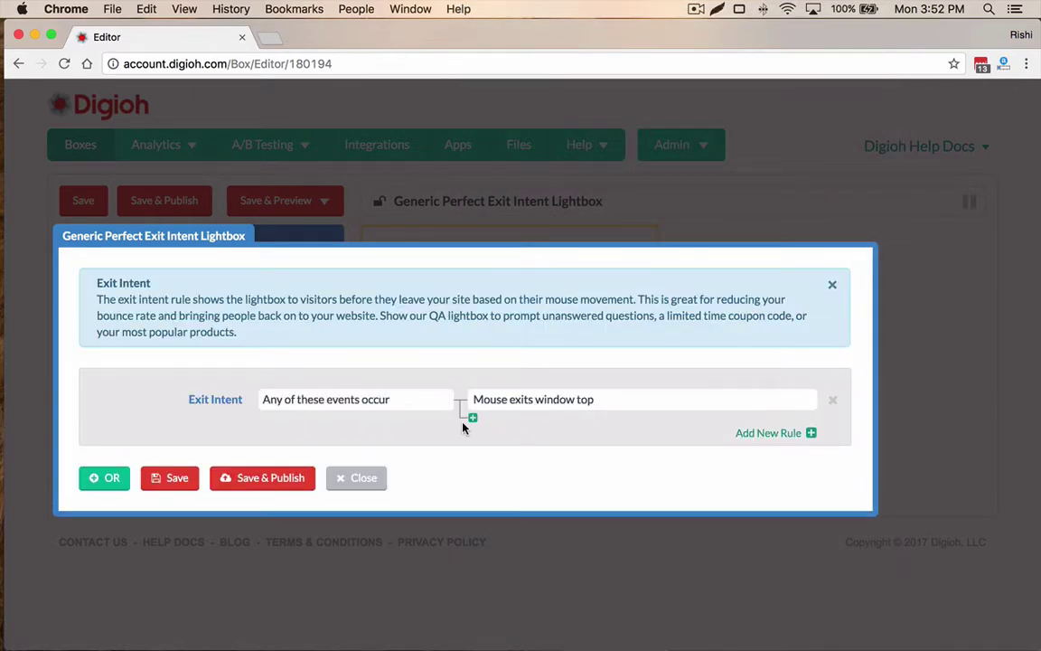
left_click(472, 420)
left_click(543, 421)
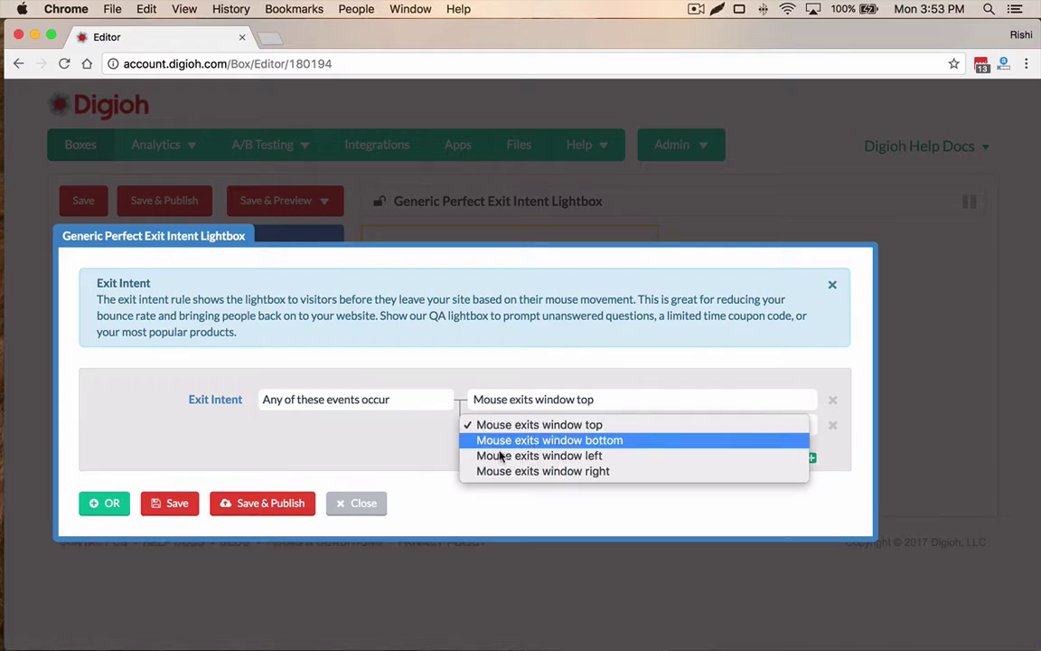
left_click(500, 440)
left_click(473, 444)
left_click(520, 450)
left_click(533, 482)
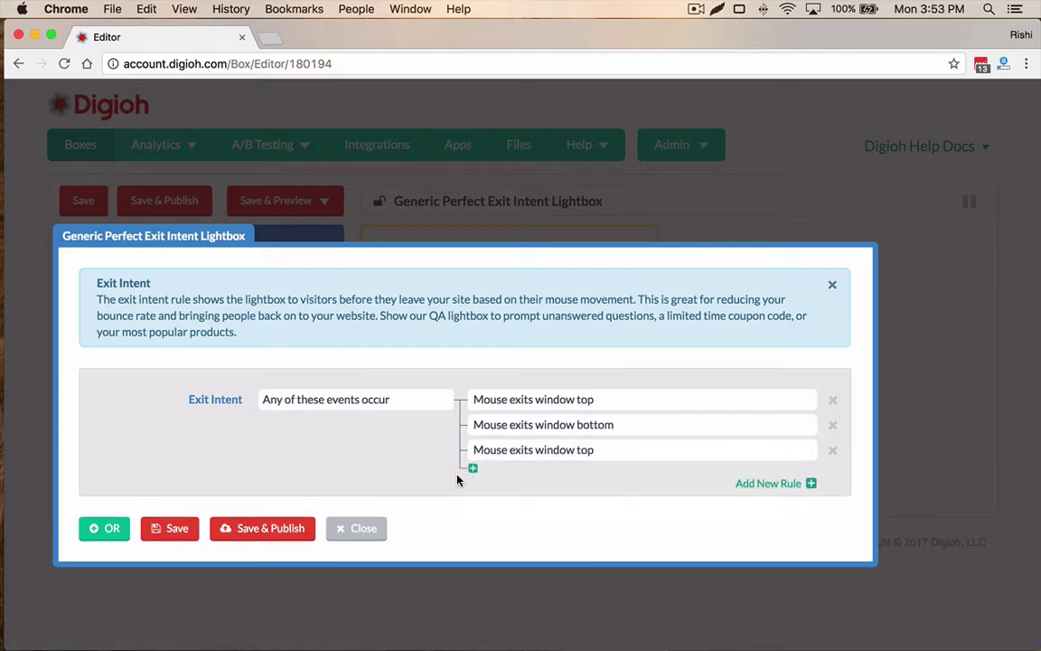
left_click(472, 467)
left_click(482, 476)
left_click(527, 521)
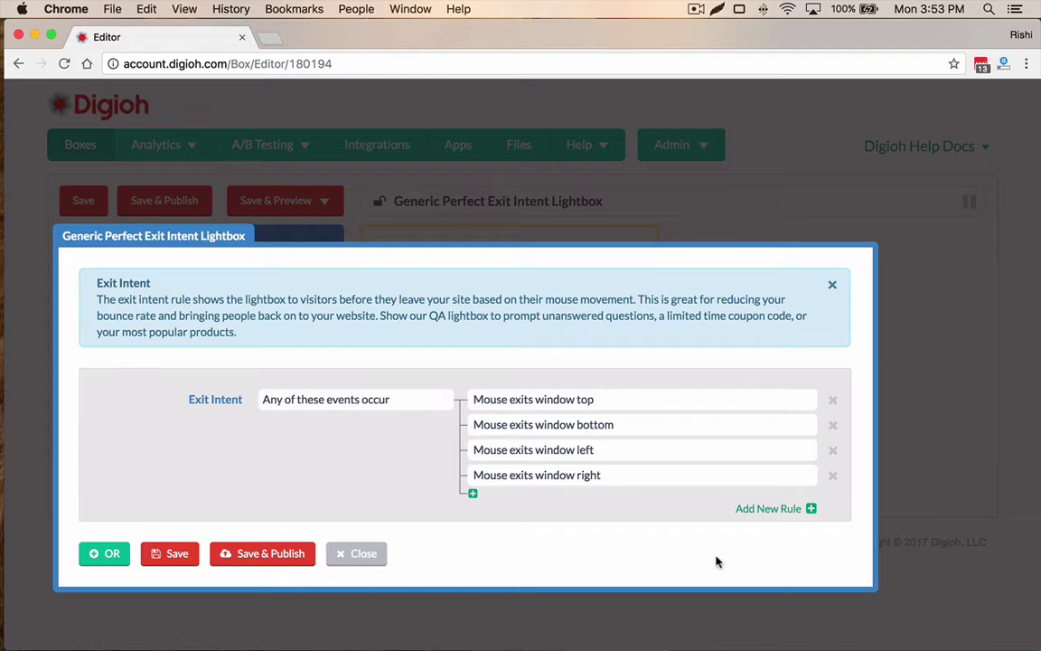
Step: Add a Device Type rule that equals Desktop
left_click(759, 509)
left_click(555, 517)
scroll(555, 520, "down", 15)
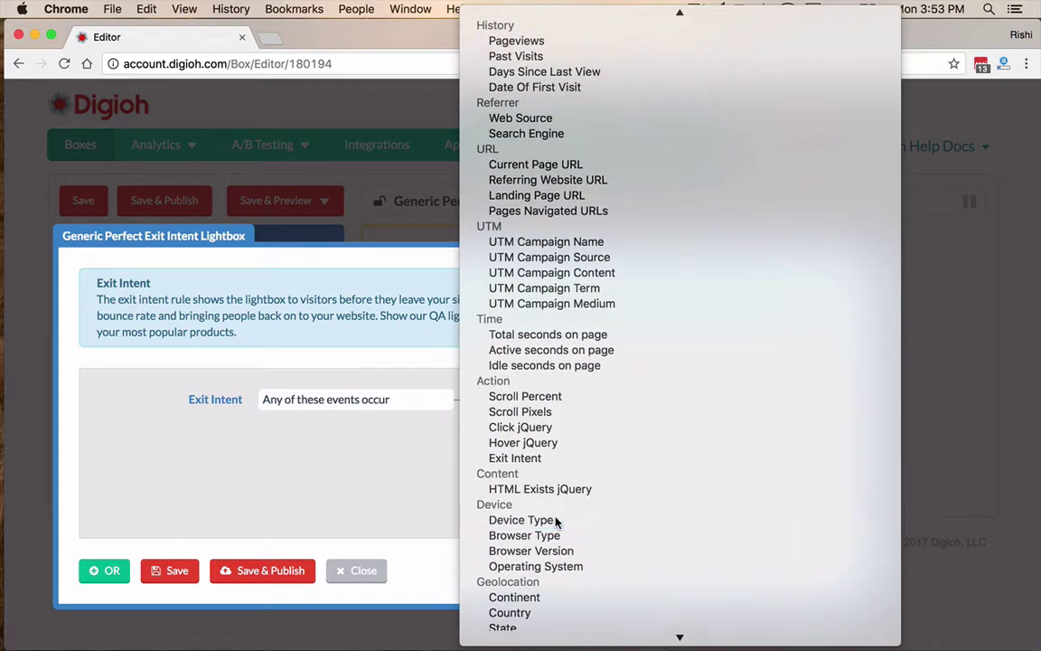
left_click(527, 519)
left_click(520, 520)
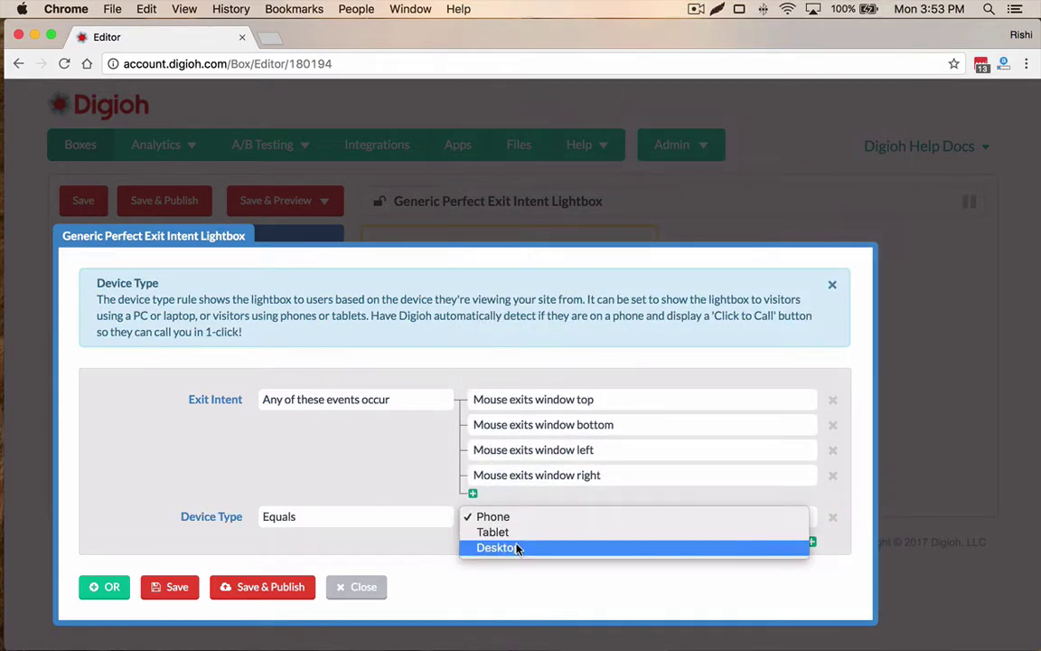
left_click(515, 547)
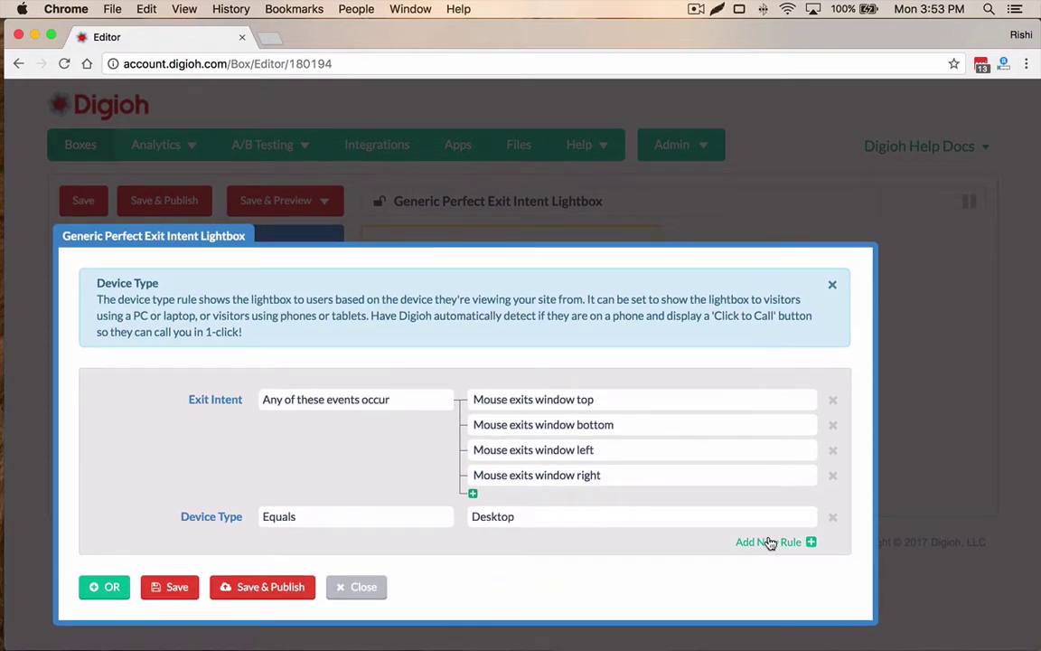
Step: Add a Max displays per session rule equal to 1 and dismiss its explanation
left_click(763, 541)
left_click(580, 549)
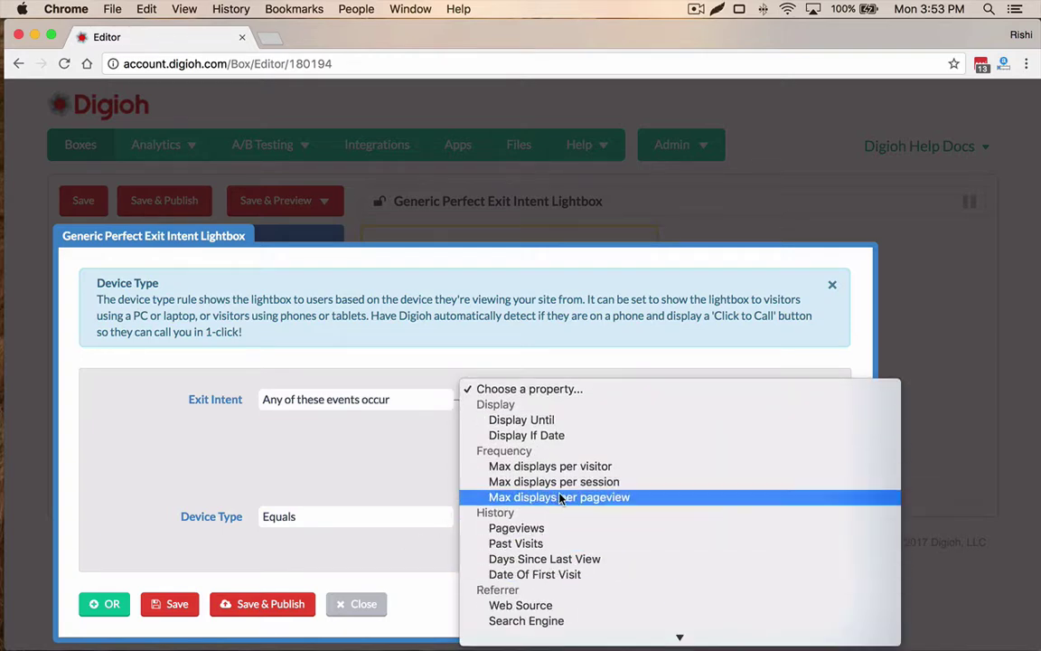
left_click(583, 483)
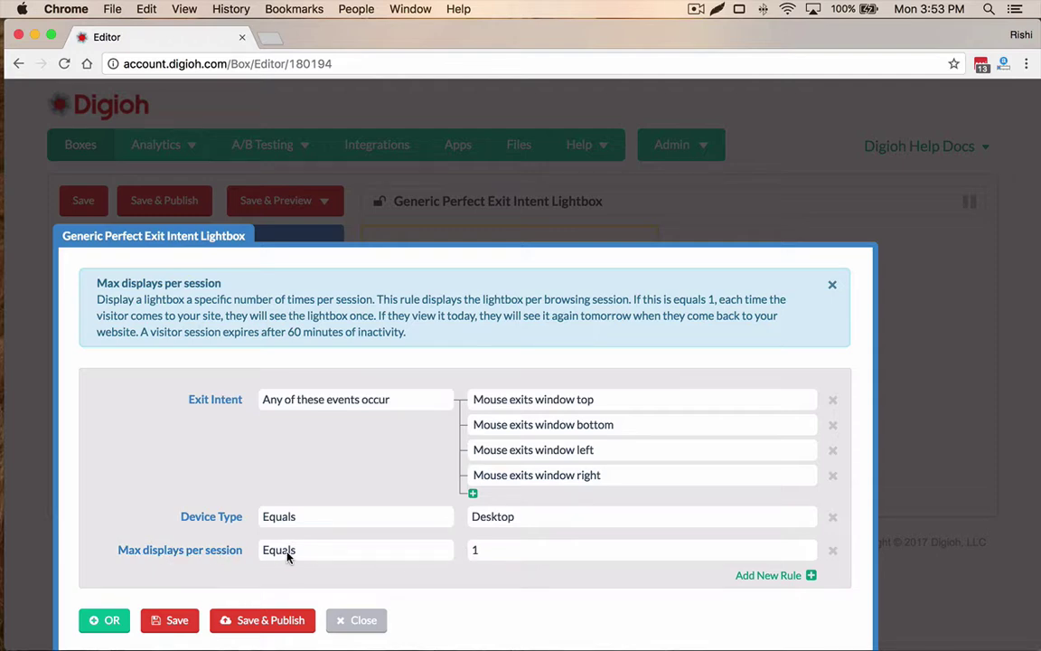
left_click(832, 286)
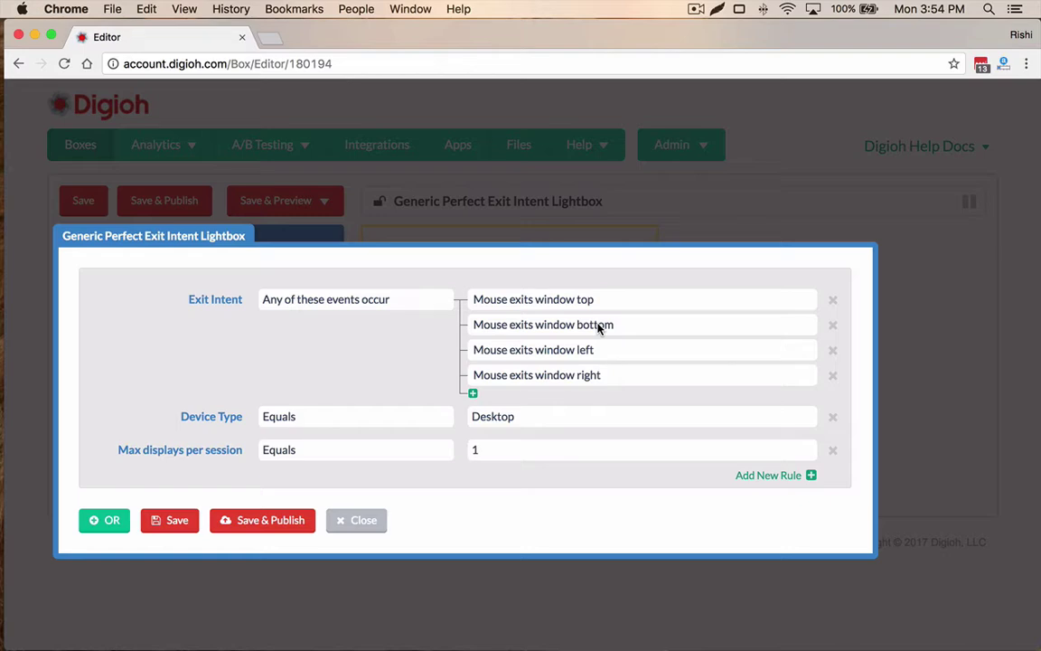
Step: Add a Current Page URL rule with the Contains operator to the conditions
left_click(791, 475)
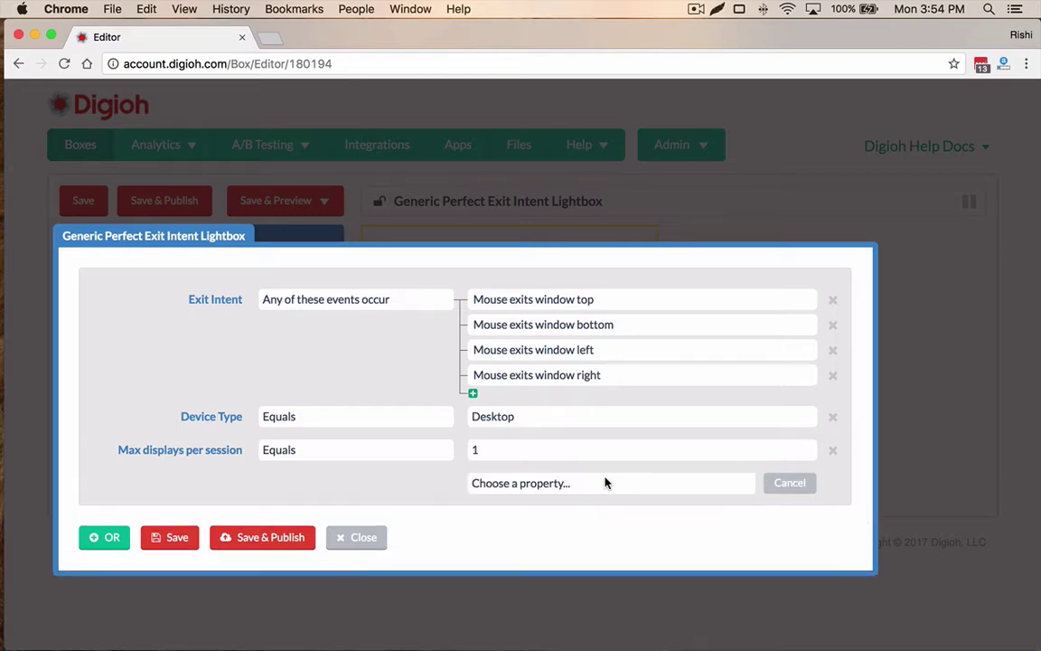
left_click(604, 483)
scroll(600, 486, "down", 1)
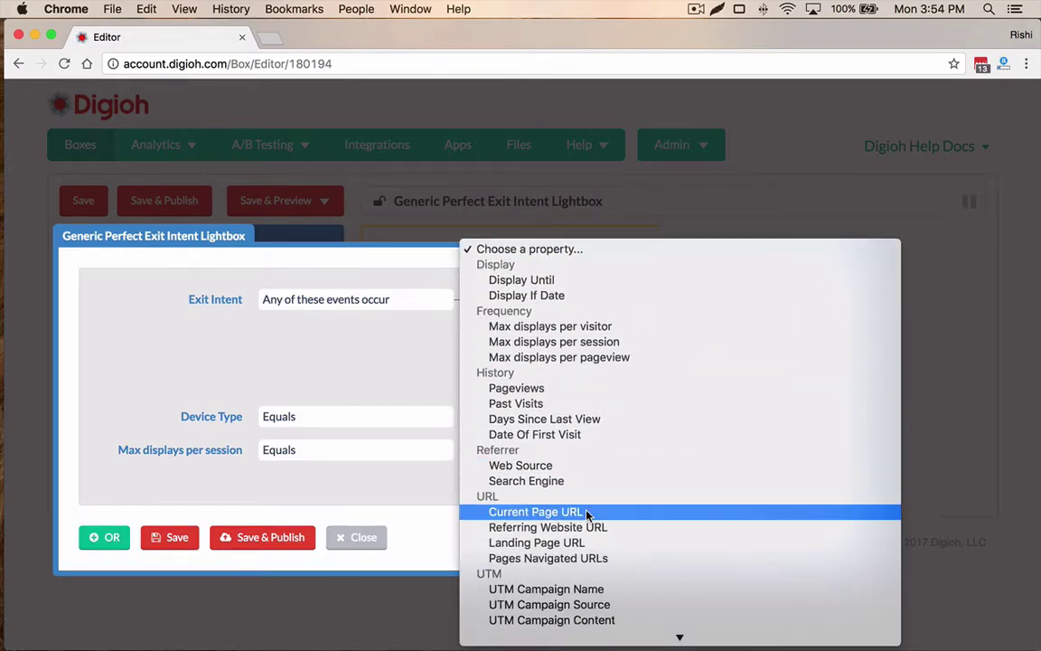
left_click(585, 512)
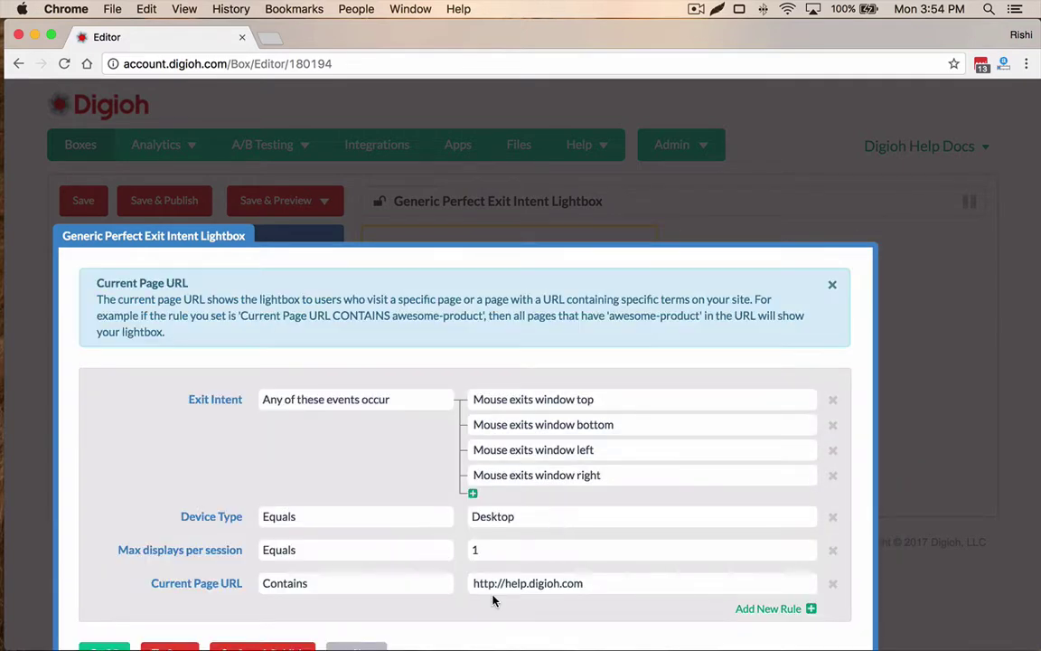
scroll(491, 599, "down", 1)
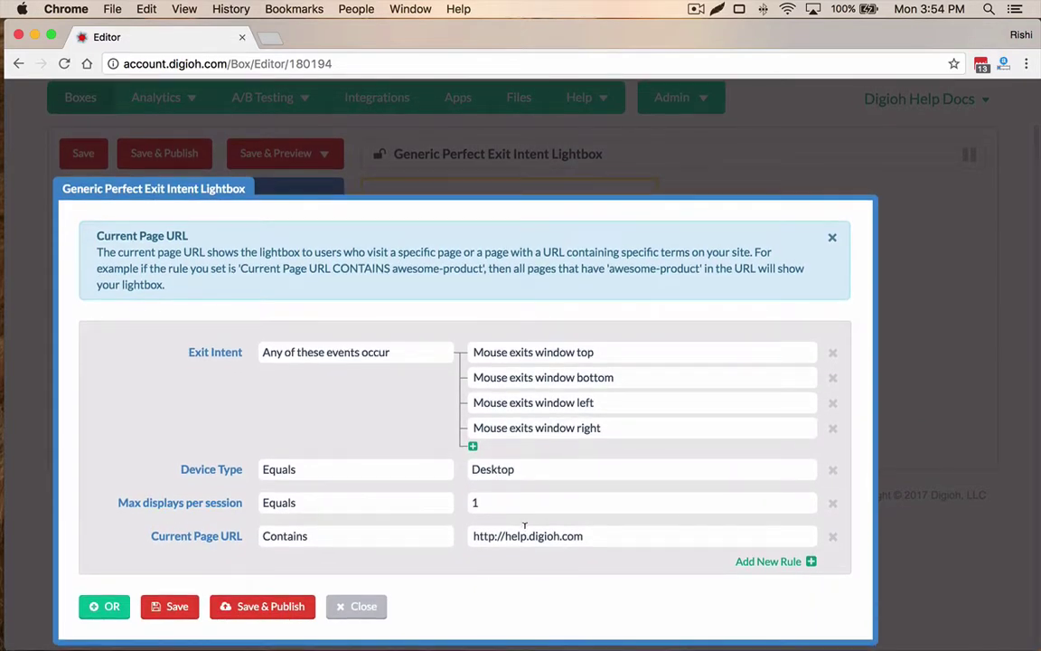
Step: Switch to the browser window showing the Digioh Knowledge Base and copy the page's full URL
key("ctrl+Up")
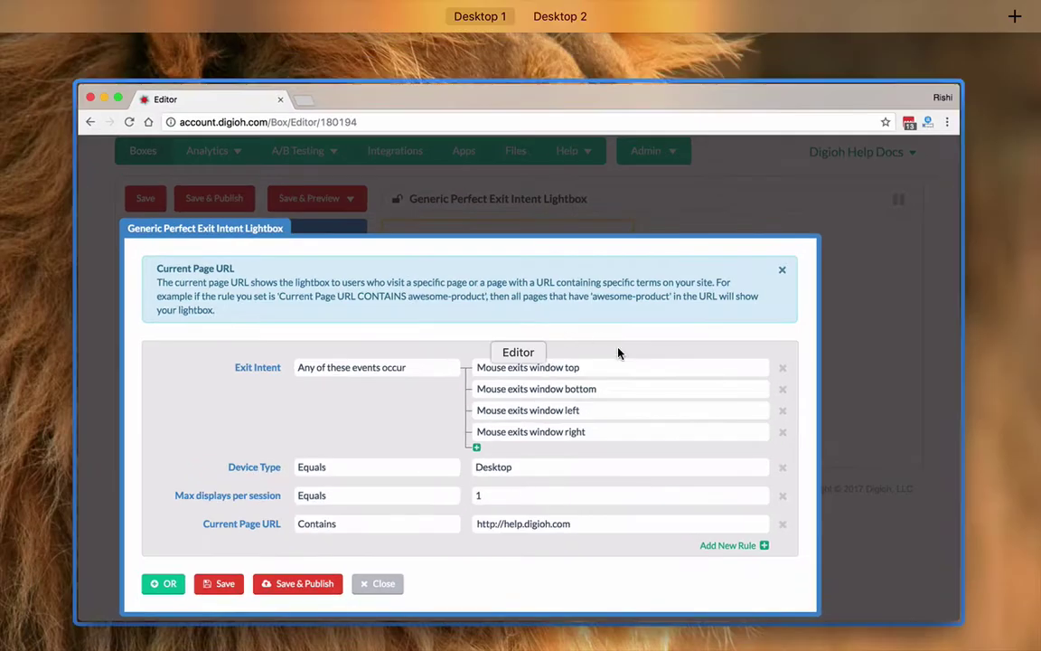
left_click(560, 380)
left_click(411, 10)
left_click(454, 50)
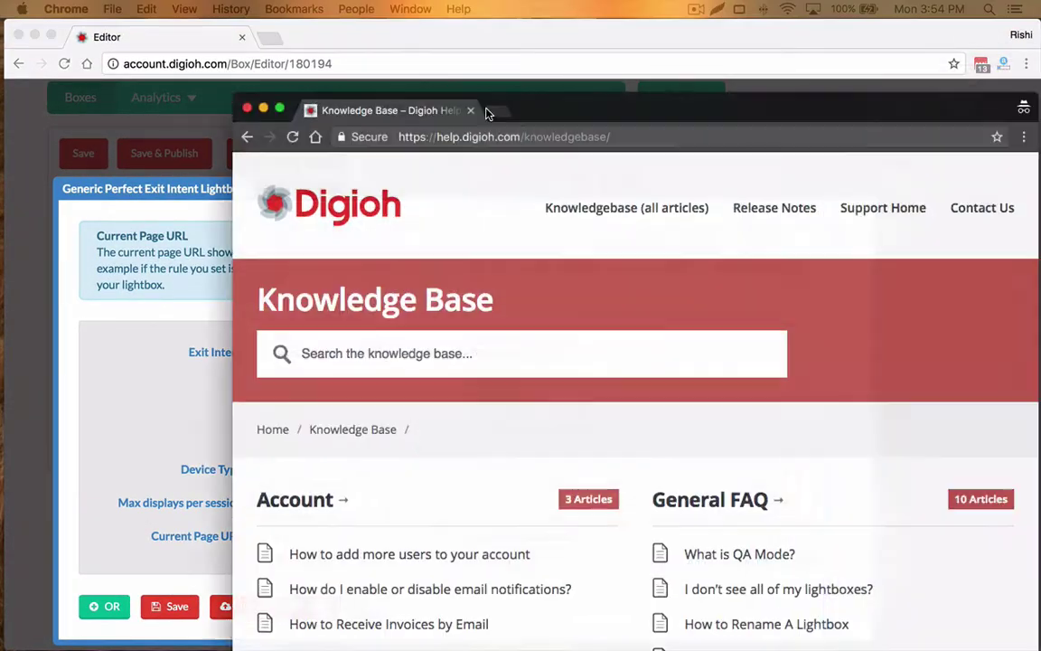
left_click(380, 77)
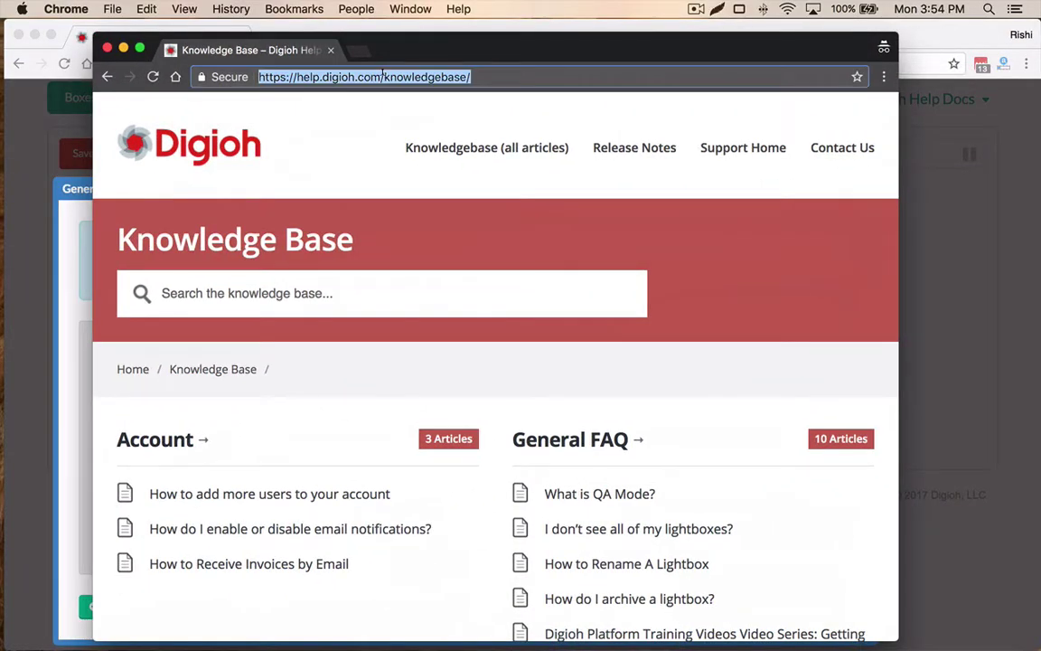
left_click(384, 76)
key("super+a")
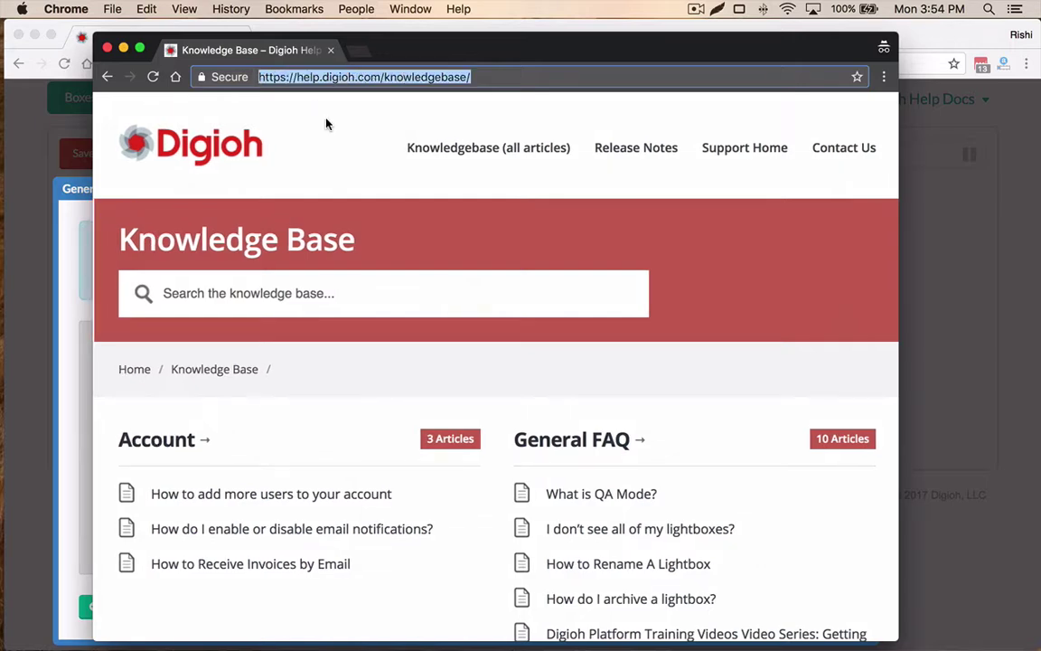
key("super+c")
Step: Replace the Current Page URL value with the copied address and strip its domain, leaving /knowledgebase/
left_click(959, 314)
left_click(611, 534)
key("super+a")
key("super+v")
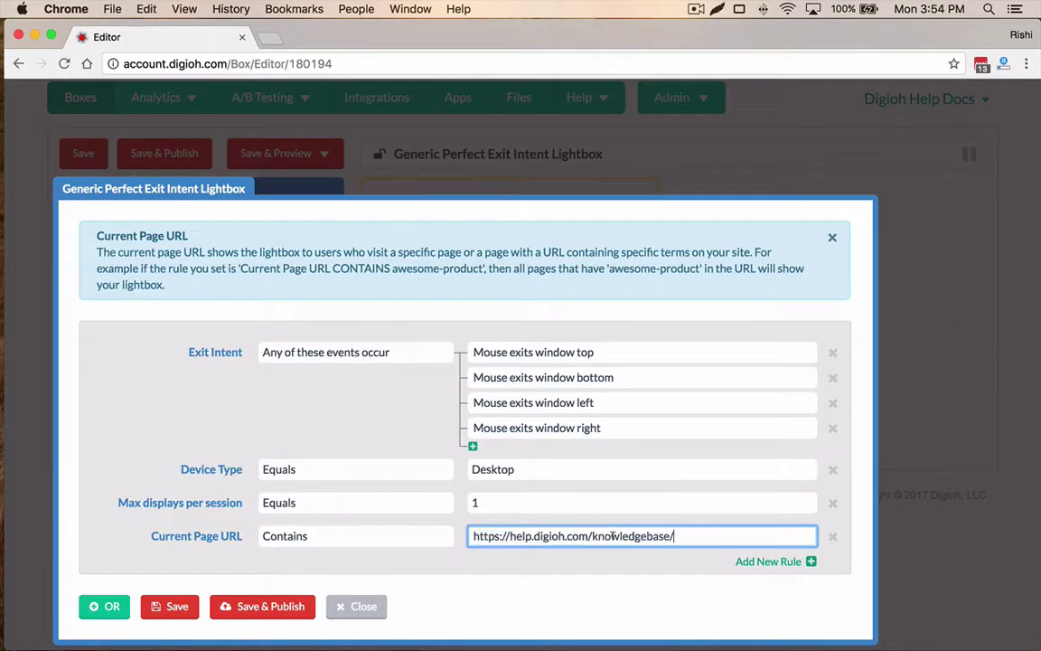
left_click_drag(585, 535, 460, 536)
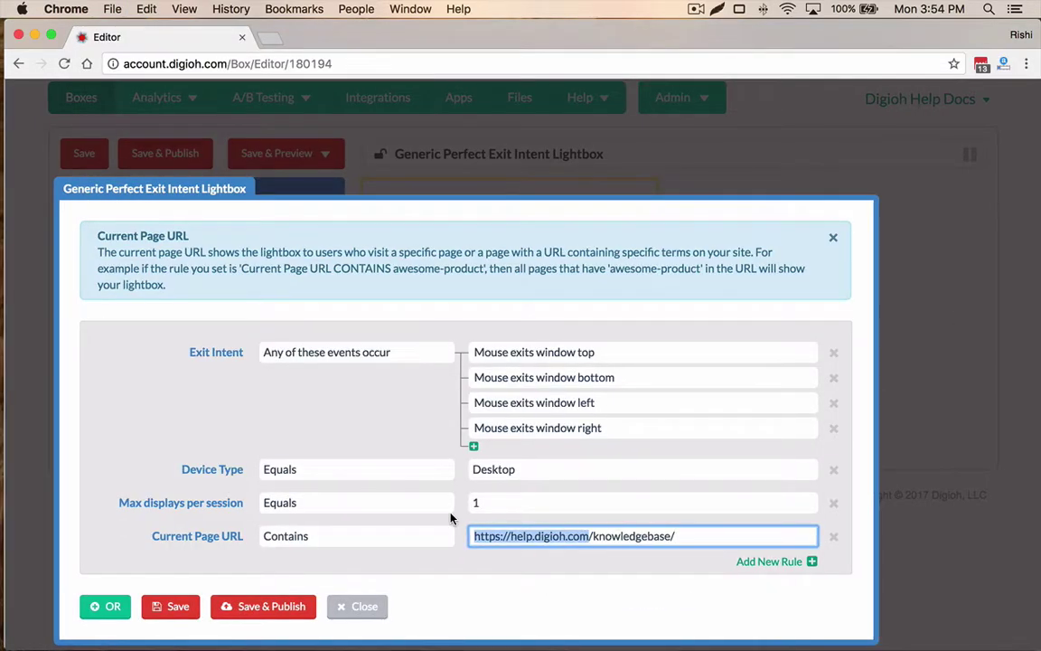
key("BackSpace")
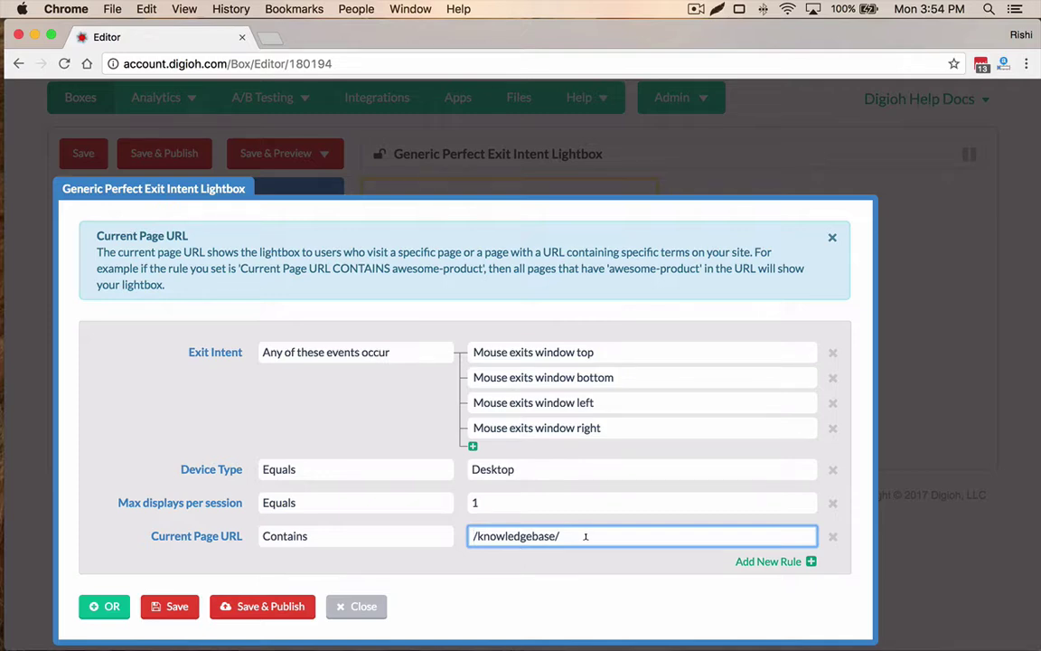
Step: Add a Pages Navigated URLs rule with the Does NOT contain operator to the conditions
left_click(759, 562)
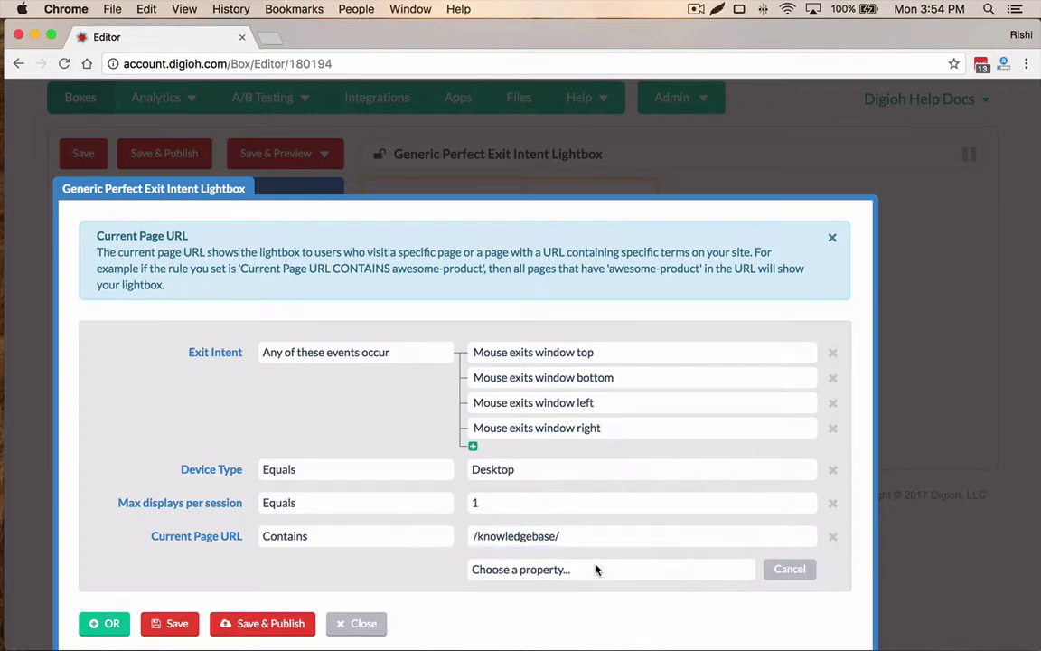
left_click(594, 569)
scroll(593, 569, "down", 5)
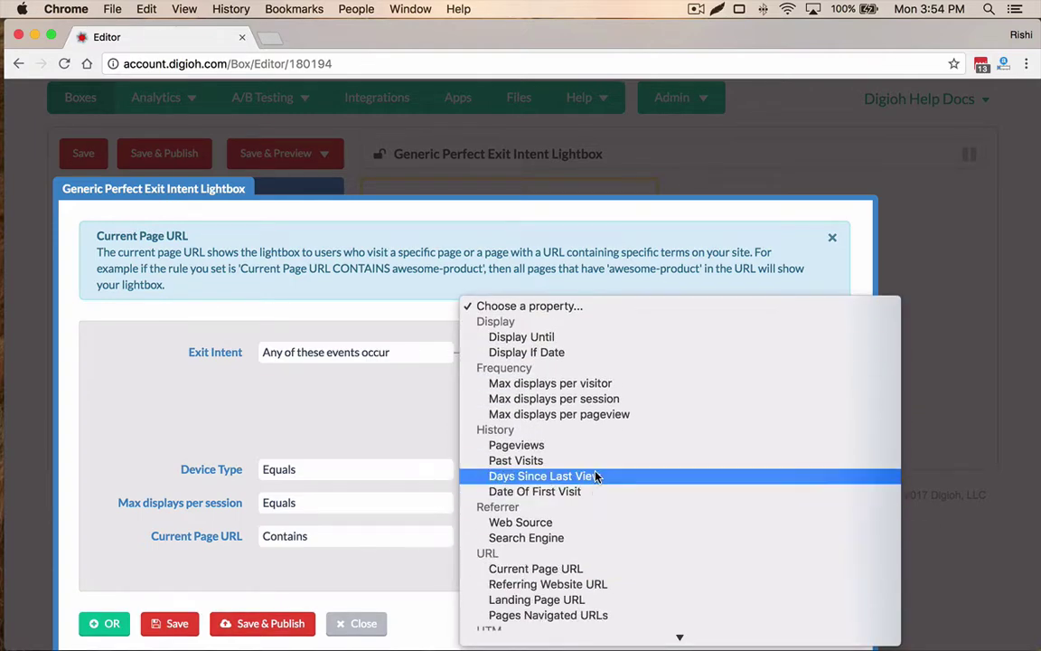
scroll(581, 545, "down", 2)
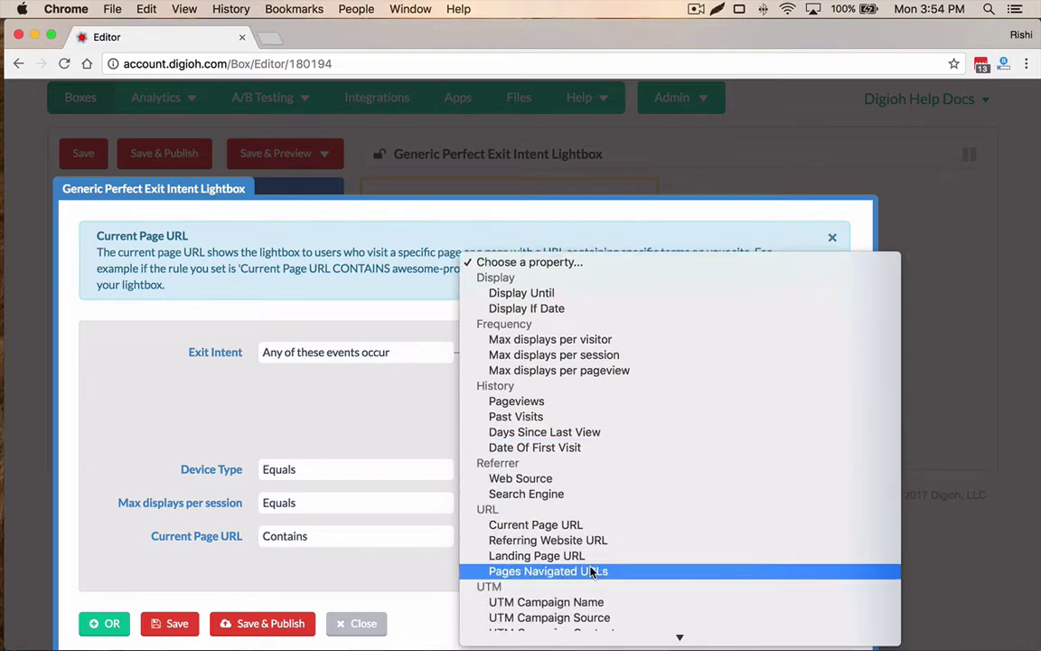
left_click(591, 571)
left_click(372, 568)
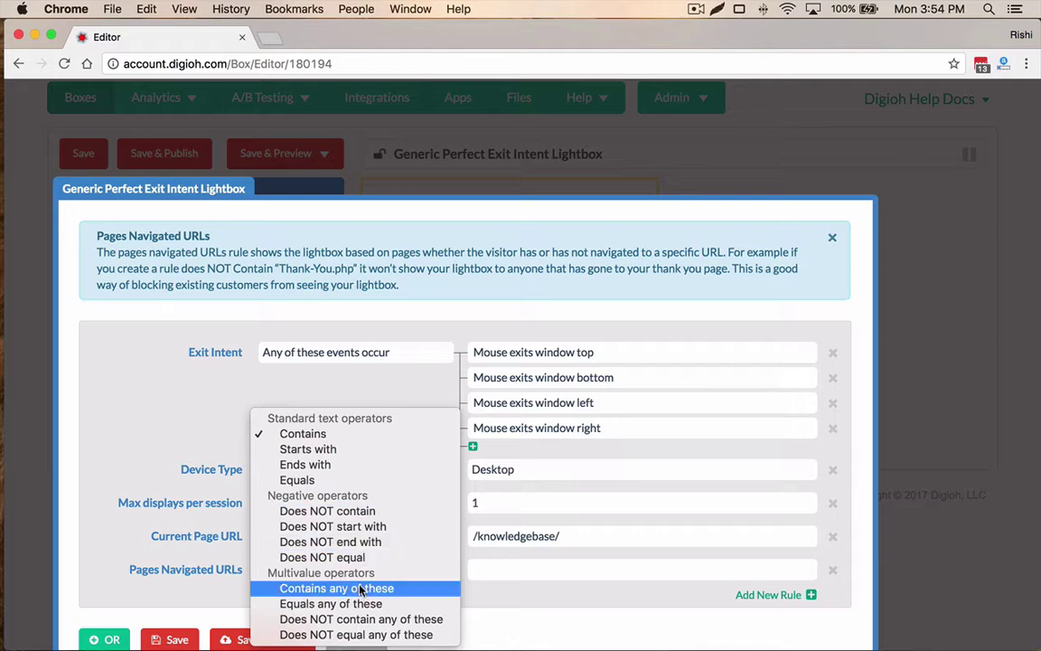
left_click(352, 512)
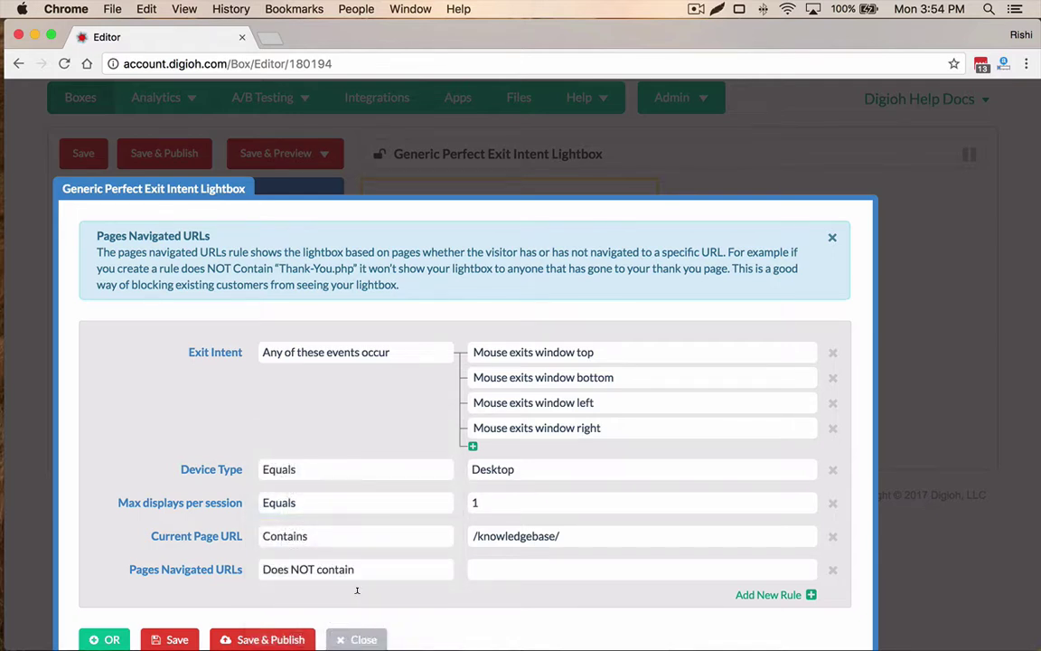
Step: Write the example address mywebsite.com/cart/thankyou in a new browser tab and copy its thankyou part
left_click(271, 39)
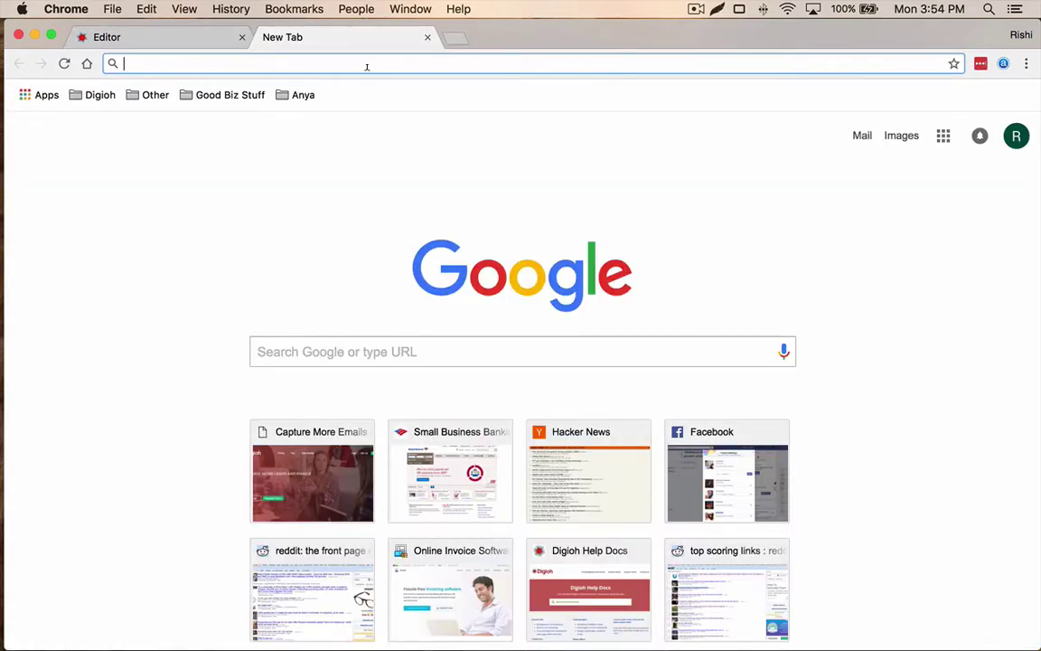
type("mywebsie.")
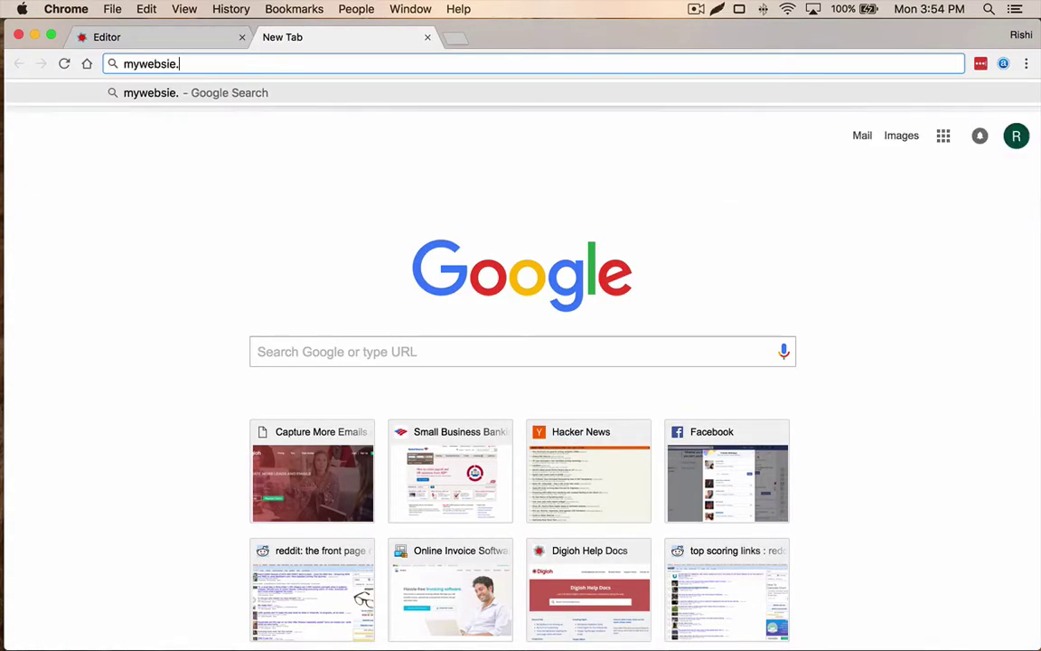
key("BackSpace")
key("BackSpace")
type("te.com")
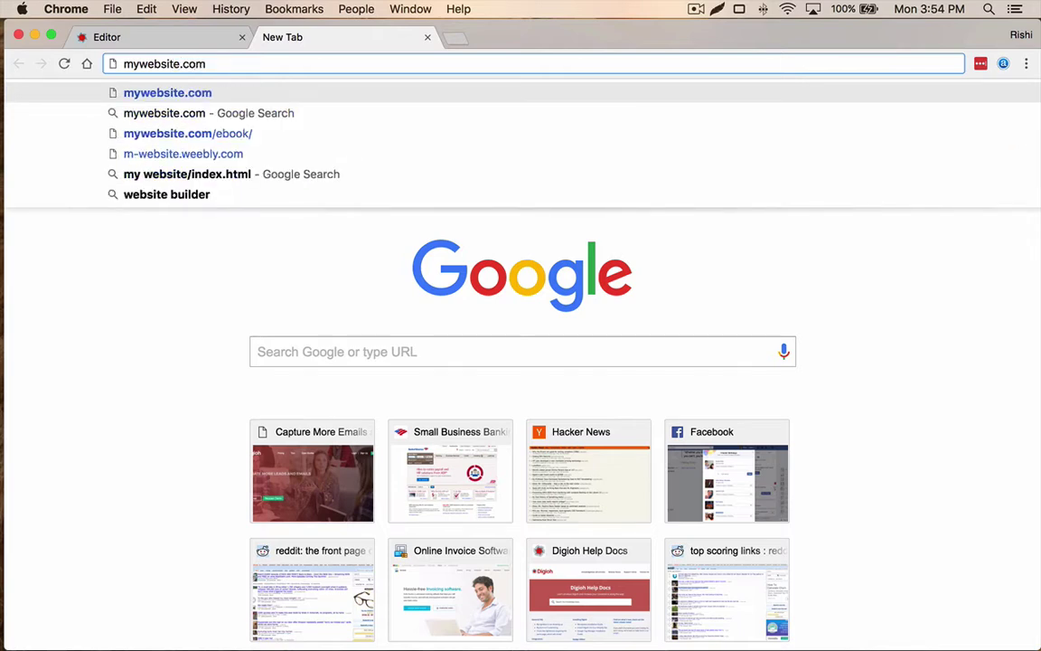
type("/cart/tha")
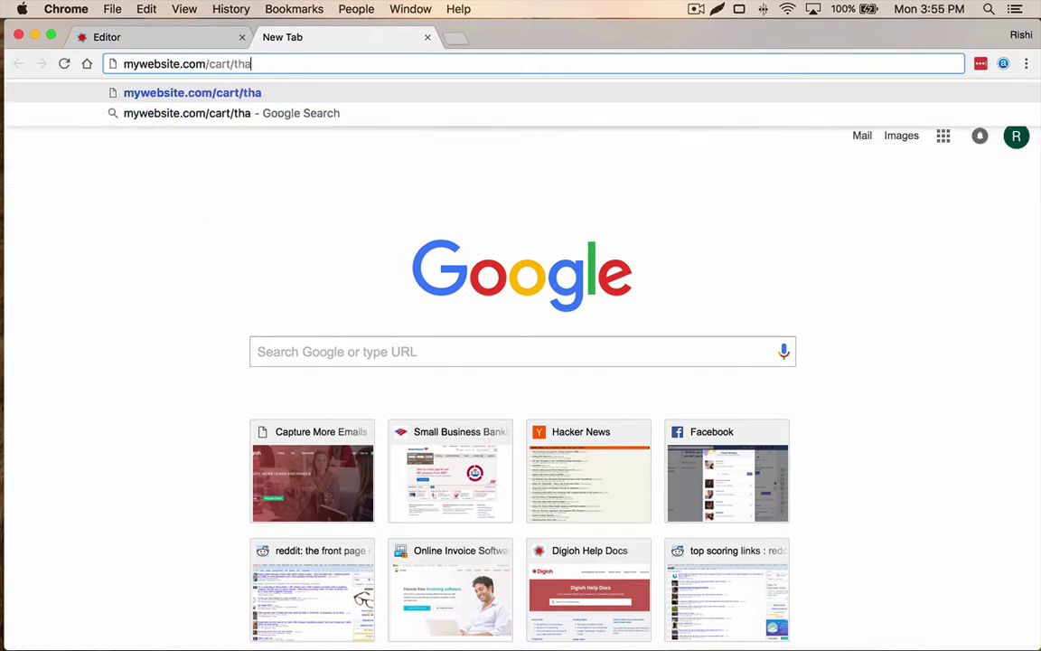
type("nkyou")
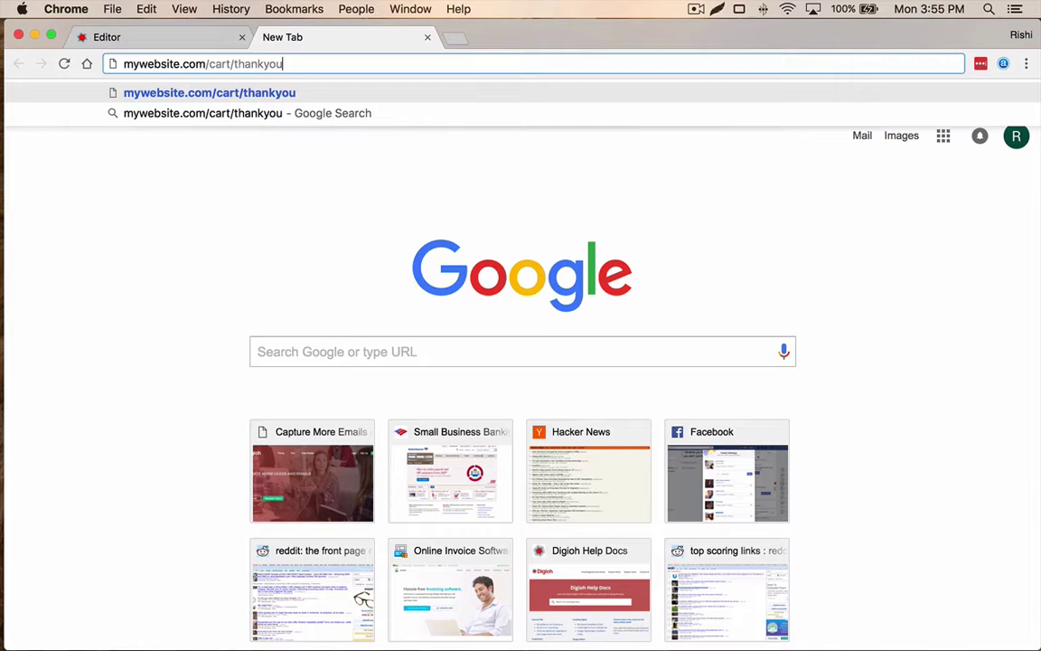
left_click_drag(234, 63, 296, 62)
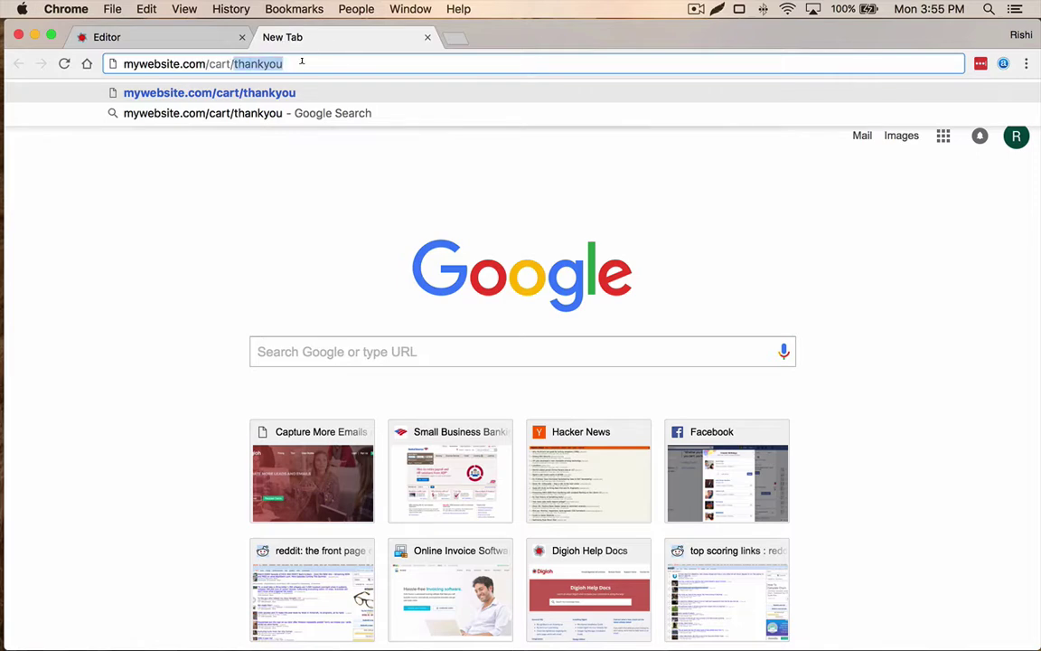
Step: Back in the conditions editor, set the Pages Navigated URLs value to thankyou.html
left_click(159, 36)
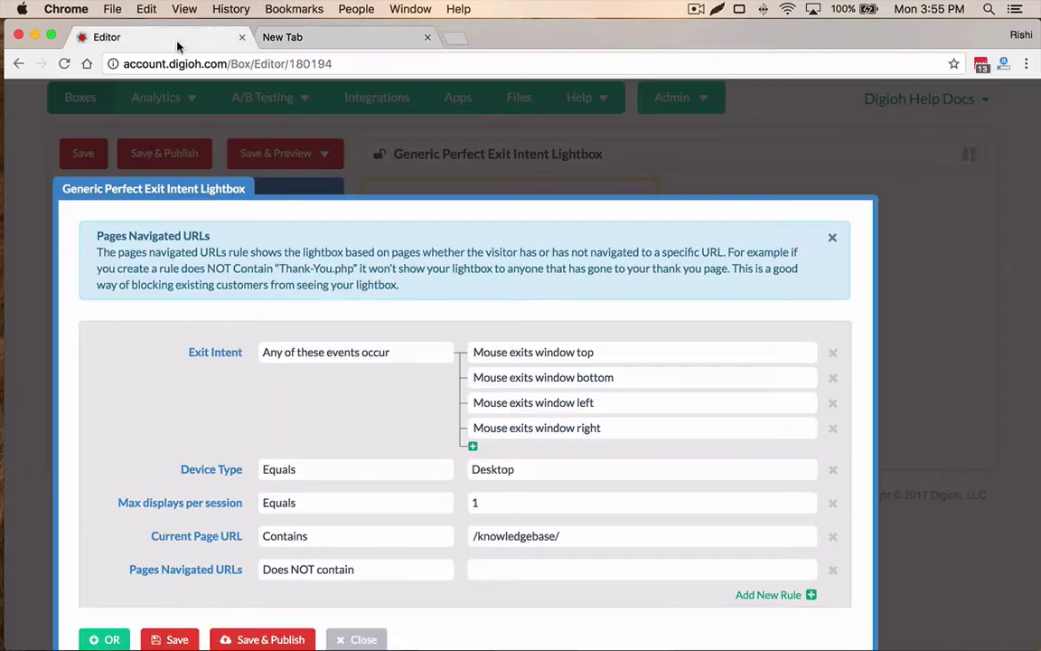
left_click(469, 570)
key("super+v")
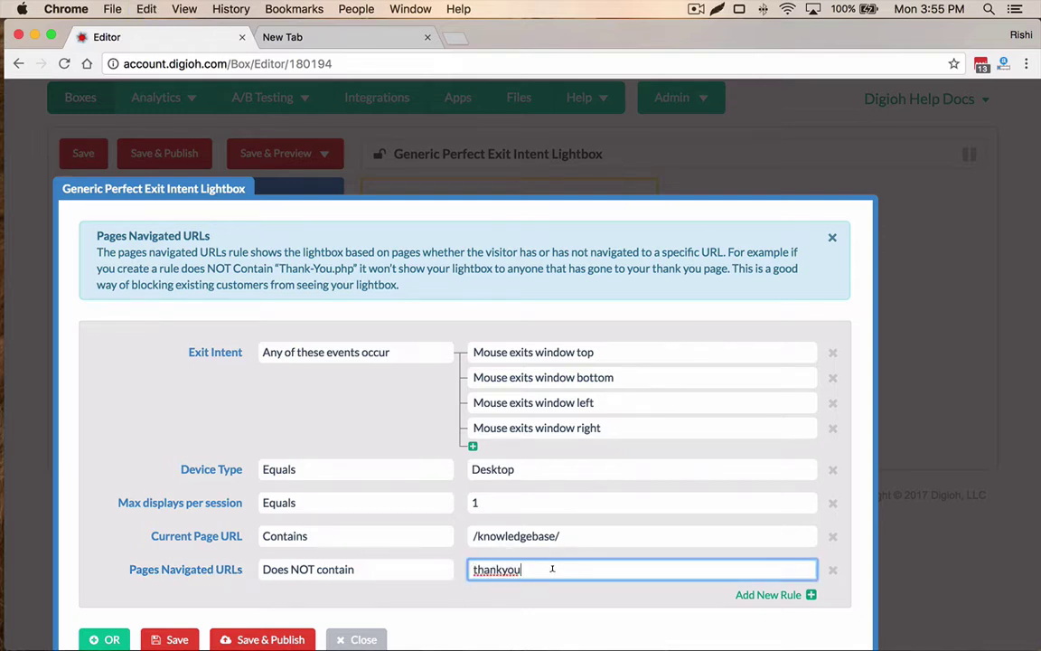
type(".html")
left_click_drag(579, 570, 470, 569)
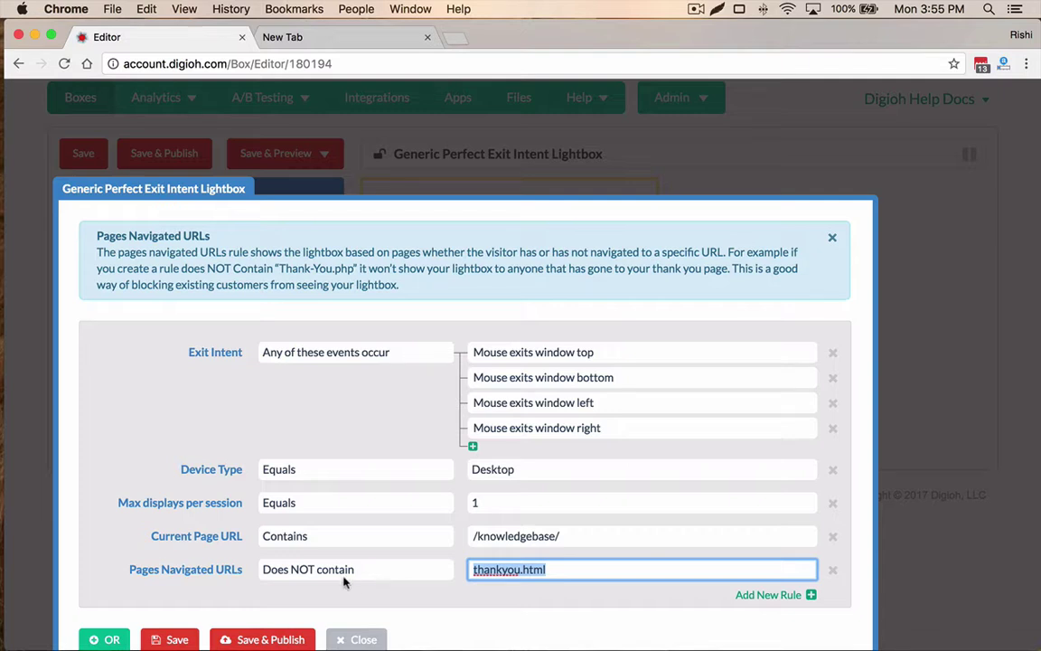
Step: Save and publish the conditions, close them, and check the Generic Perfect Exit Intent Lightbox entry in the list of boxes
left_click(265, 638)
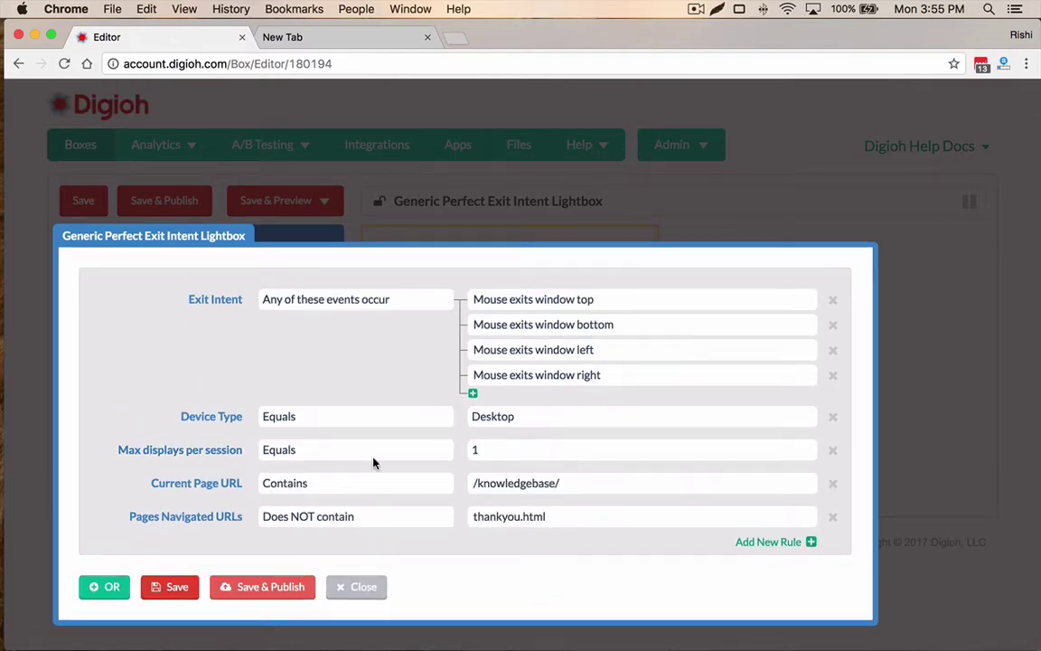
left_click(368, 595)
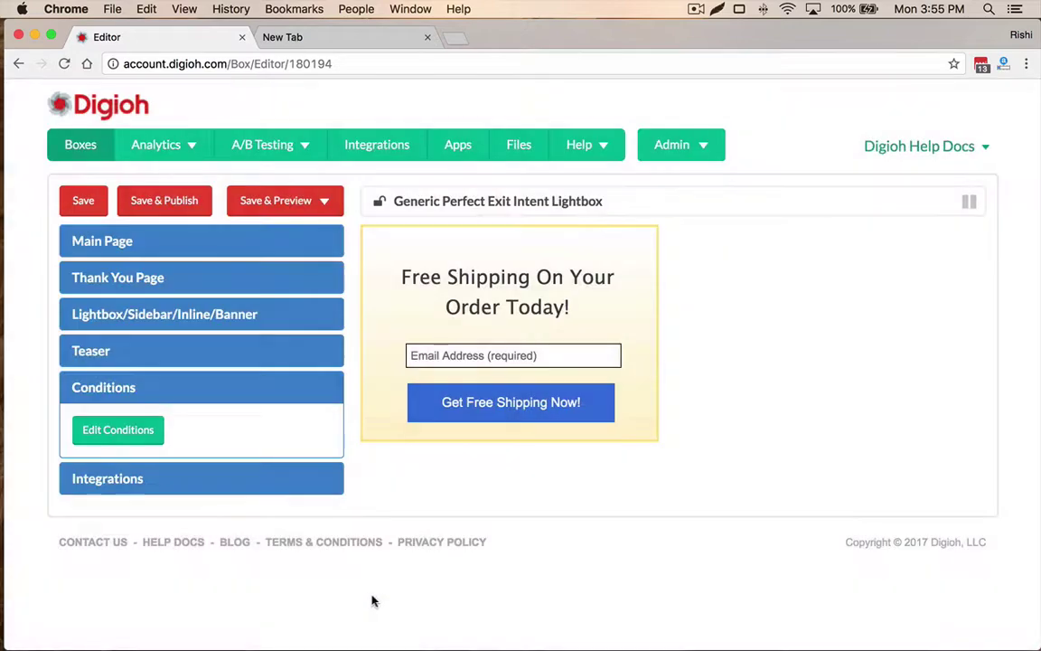
left_click(86, 147)
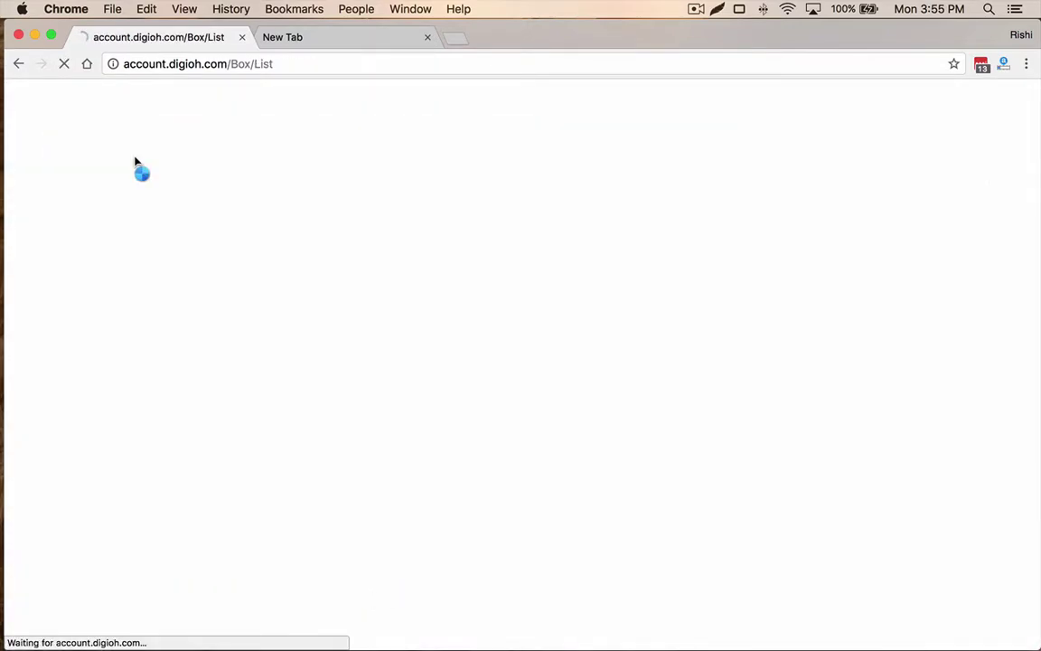
scroll(796, 456, "down", 3)
scroll(839, 456, "down", 3)
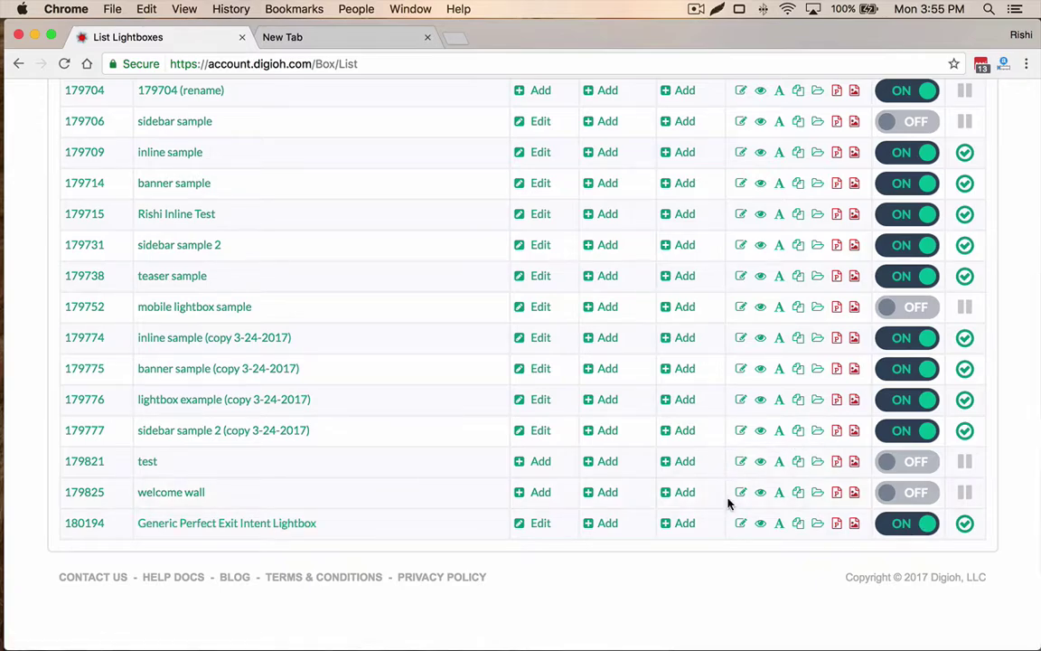
Step: Switch to the browser window showing the Digioh Knowledge Base, cut its address, and close that window
key("ctrl+Up")
left_click(209, 196)
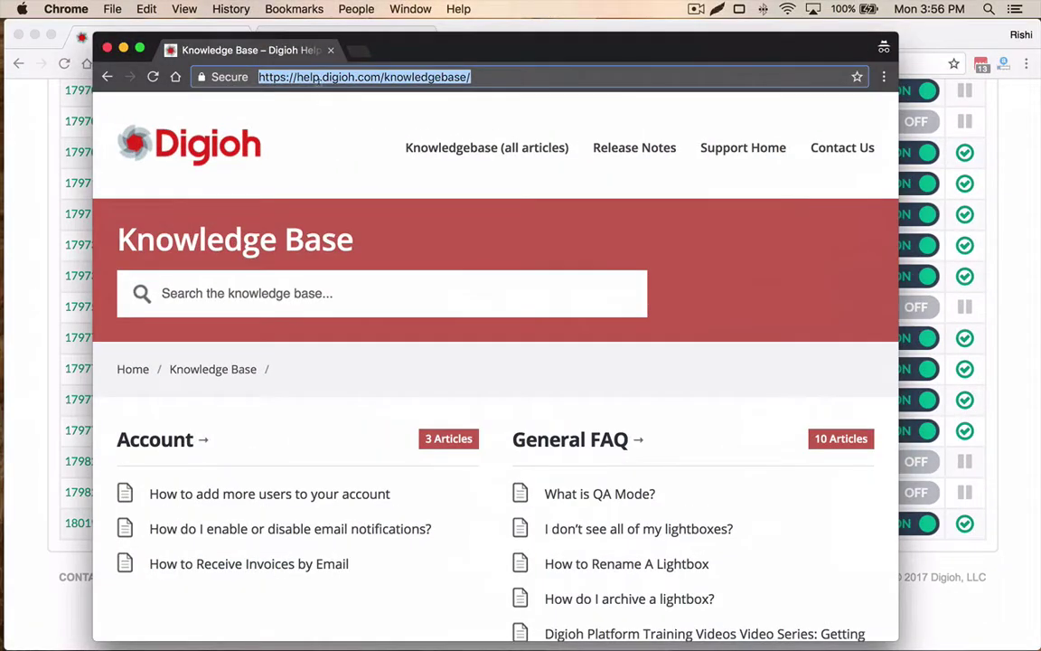
key("BackSpace")
left_click(107, 47)
Step: Test the exit intent lightbox on help.digioh.com/knowledgebase/ in a new incognito window, and close that window
left_click(110, 9)
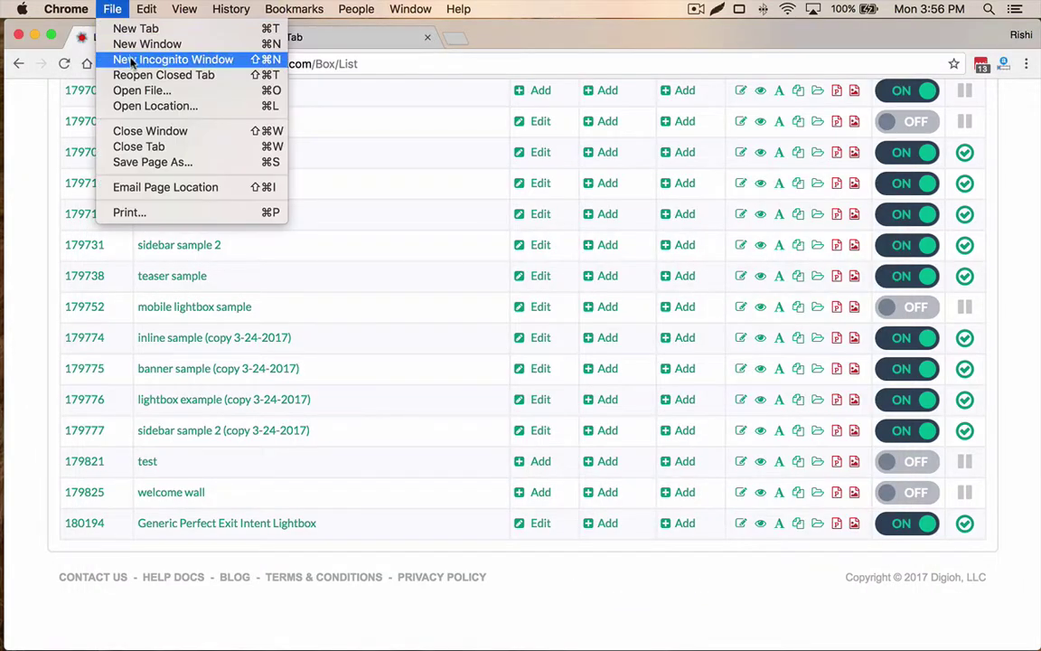
left_click(122, 58)
type("help.digioh.com/knowledgebase/")
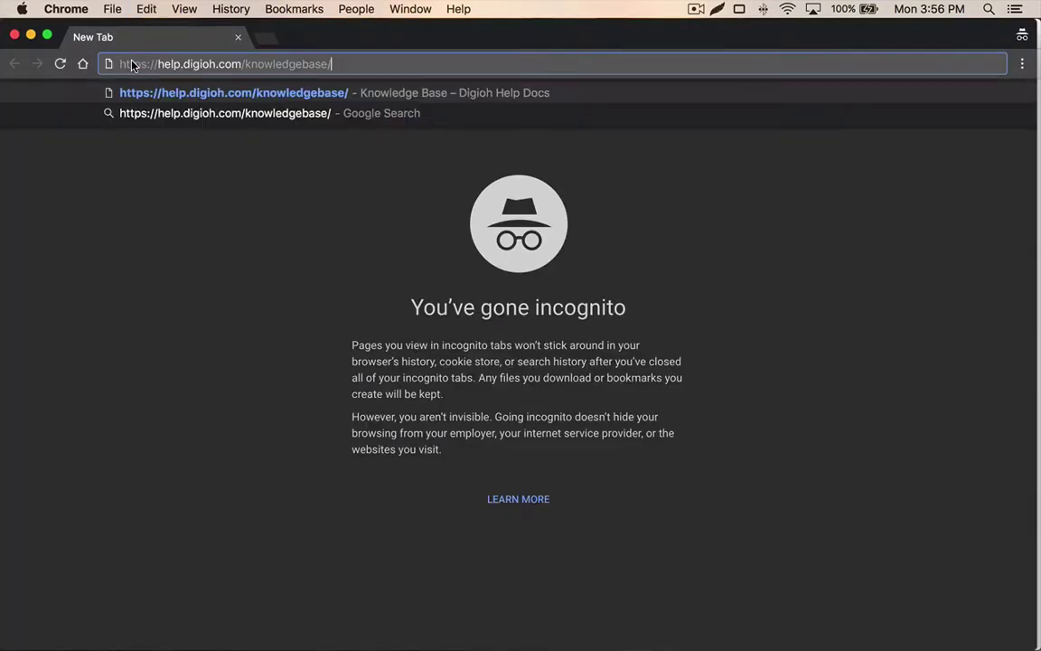
key("Return")
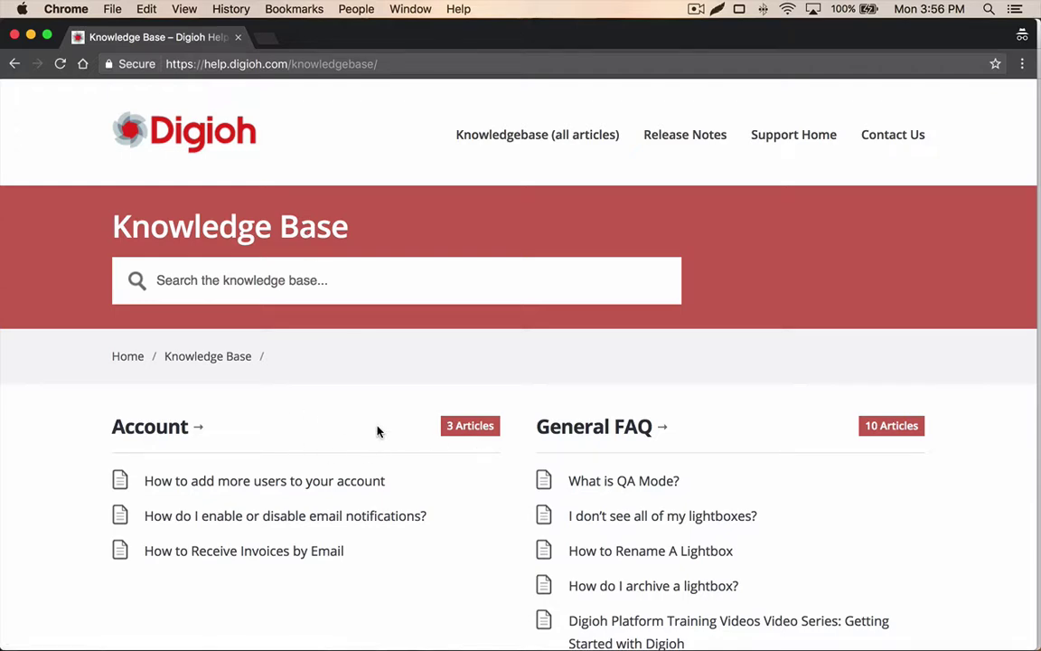
scroll(378, 432, "down", 10)
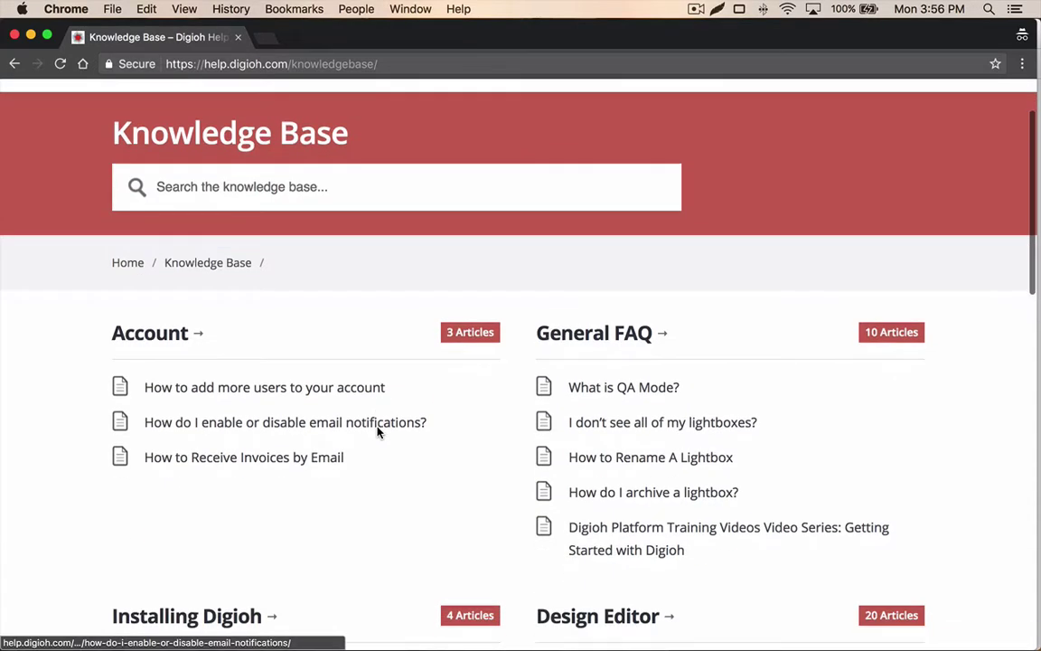
scroll(378, 432, "up", 10)
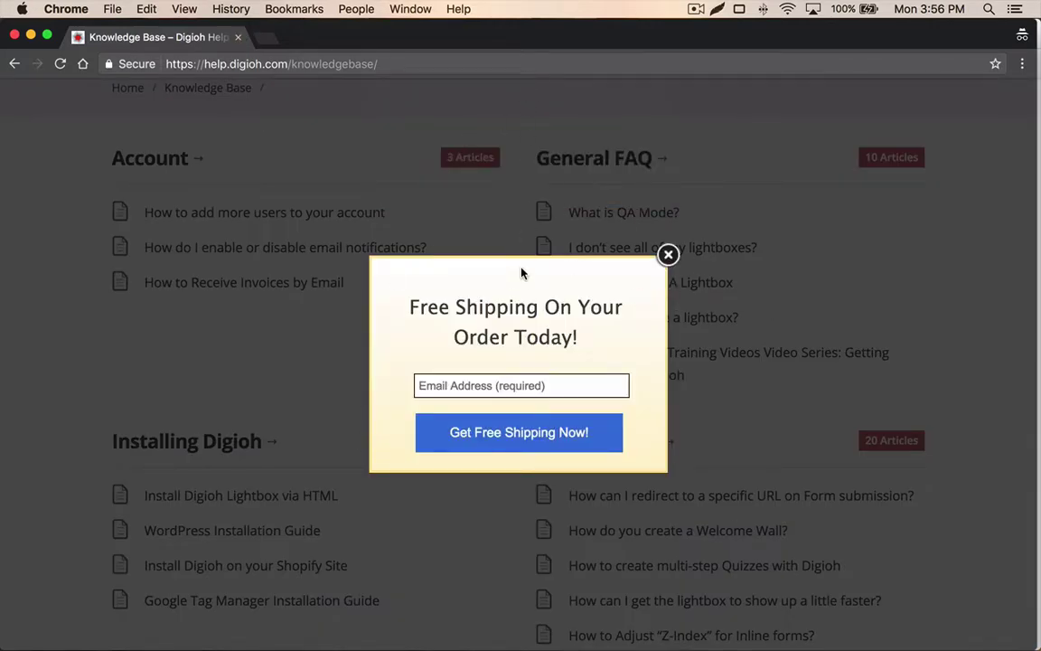
left_click(15, 34)
Step: Open the Generic Perfect Exit Intent Lightbox in the editor and expand its Lightbox/Sidebar/Inline/Banner settings
left_click(739, 523)
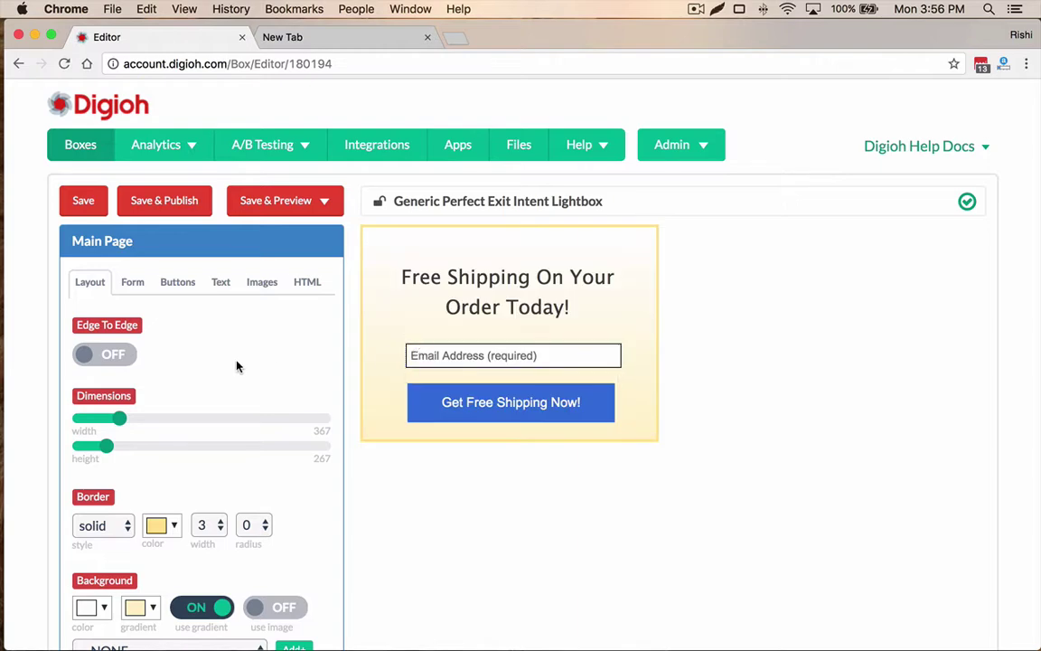
scroll(221, 365, "down", 2)
scroll(192, 417, "down", 10)
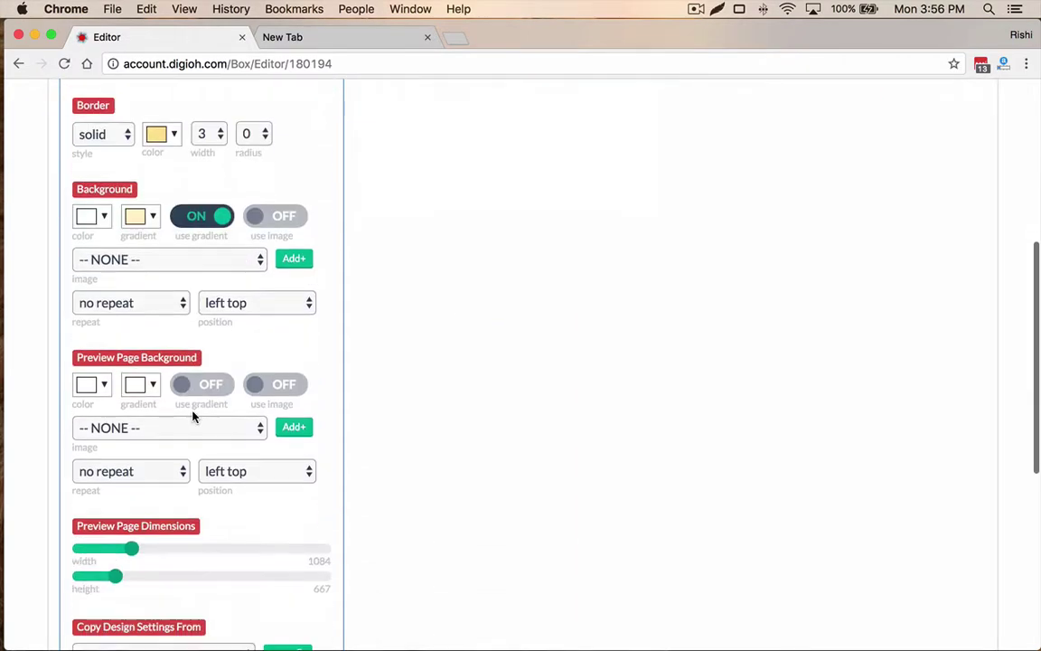
scroll(220, 397, "up", 10)
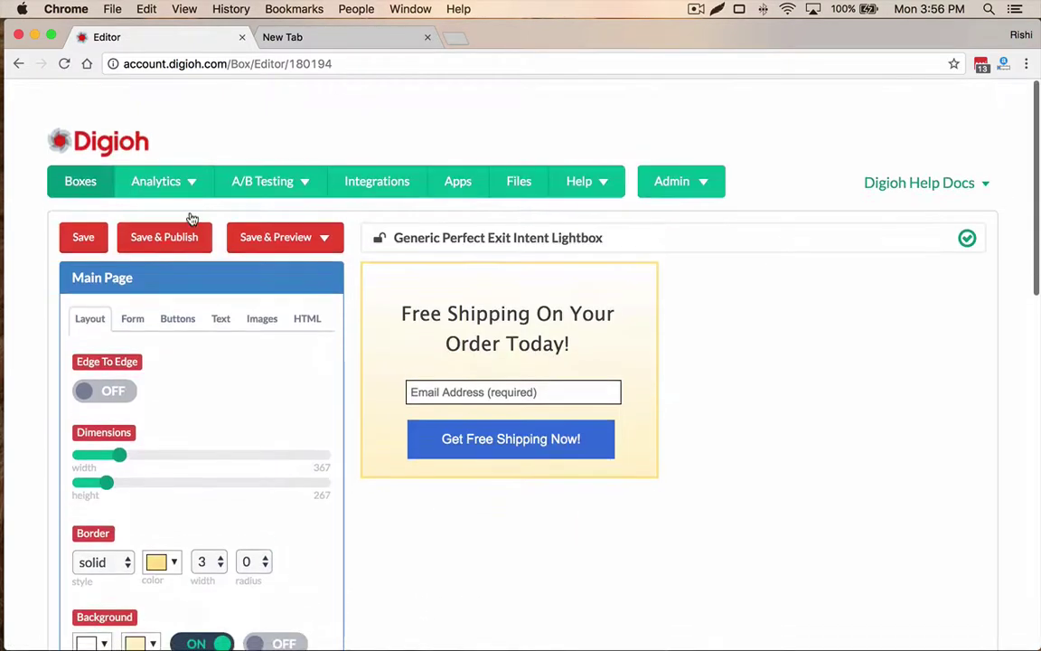
scroll(193, 215, "down", 10)
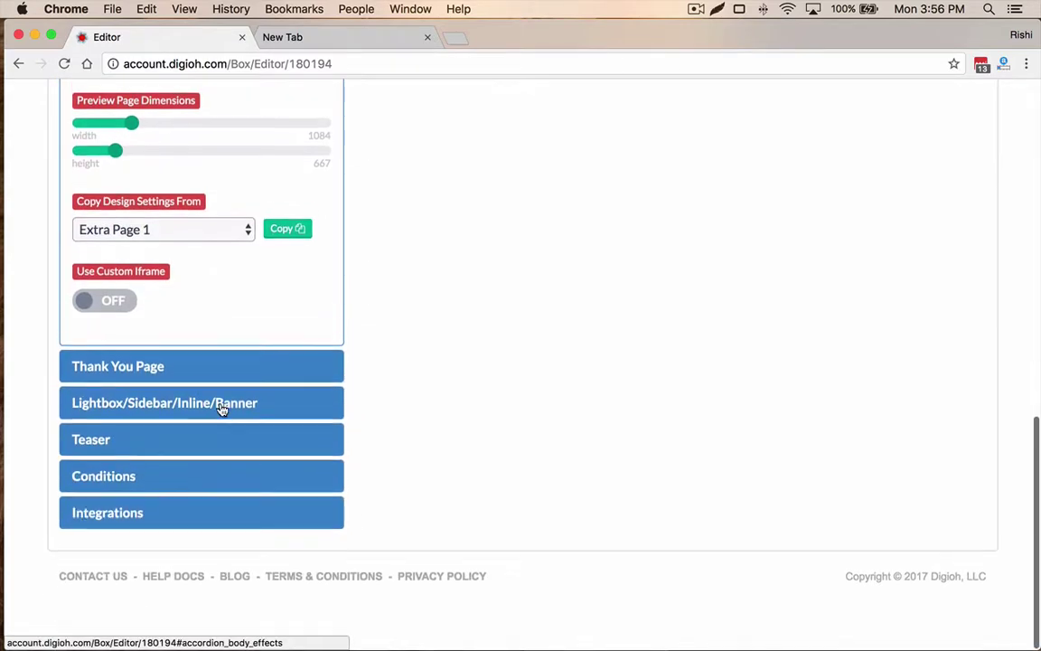
left_click(220, 403)
scroll(221, 406, "up", 3)
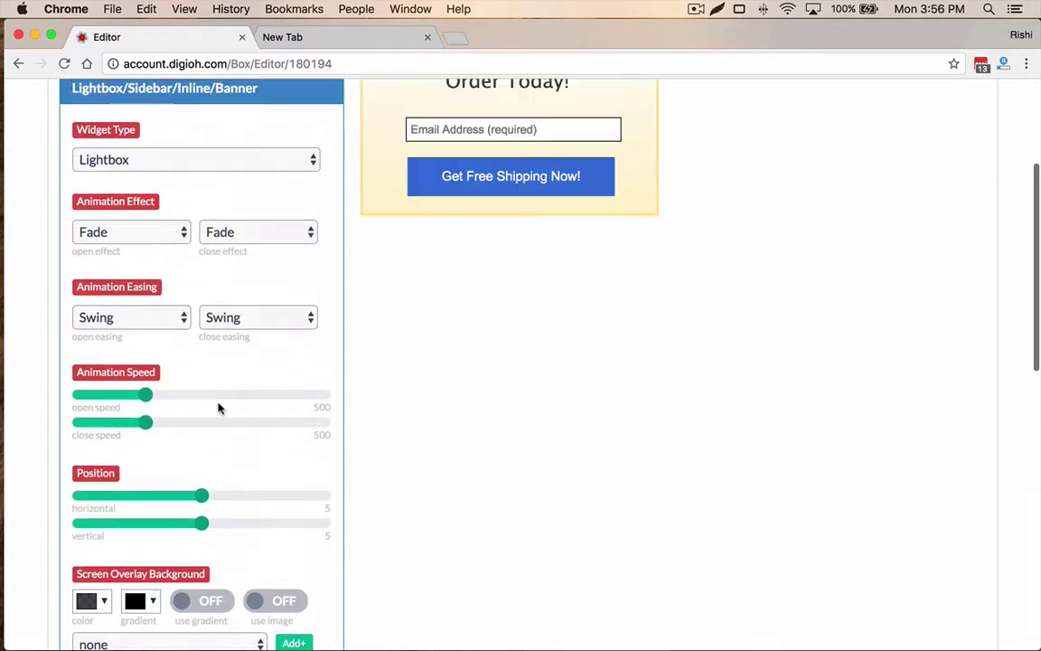
Step: Reduce the animation open speed to 104, and save and publish the lightbox
left_click_drag(146, 398, 81, 401)
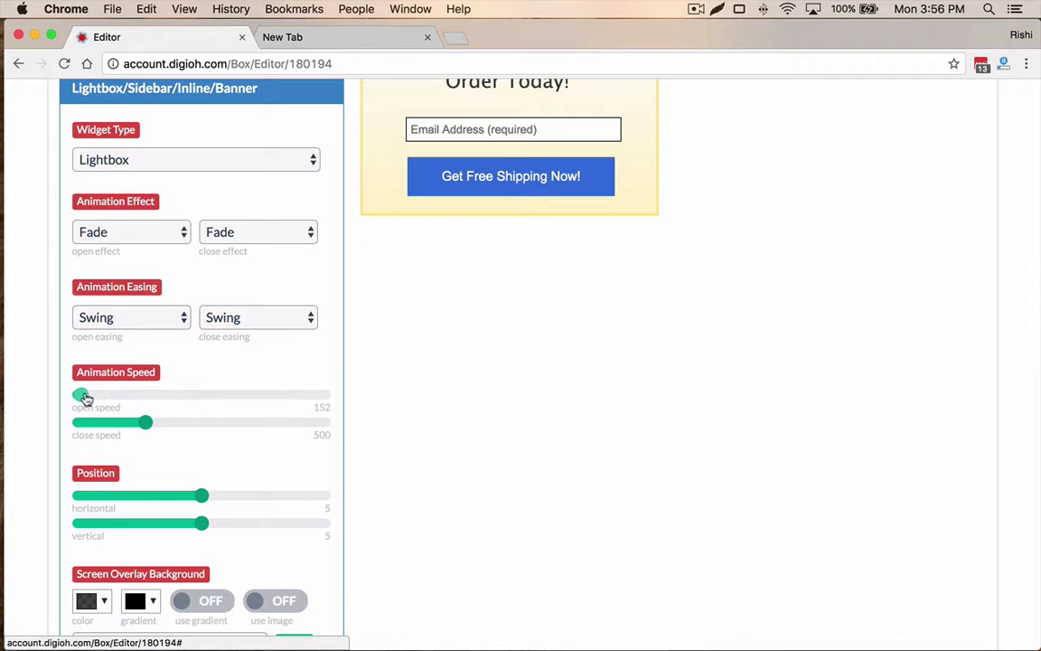
left_click_drag(84, 399, 77, 397)
scroll(181, 379, "up", 5)
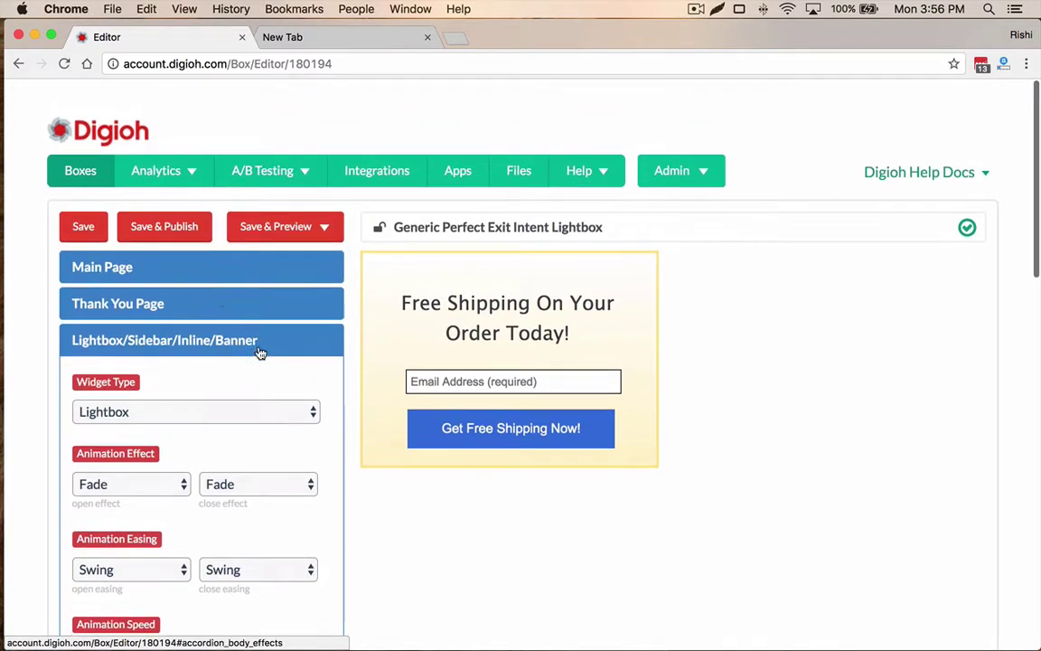
left_click(185, 206)
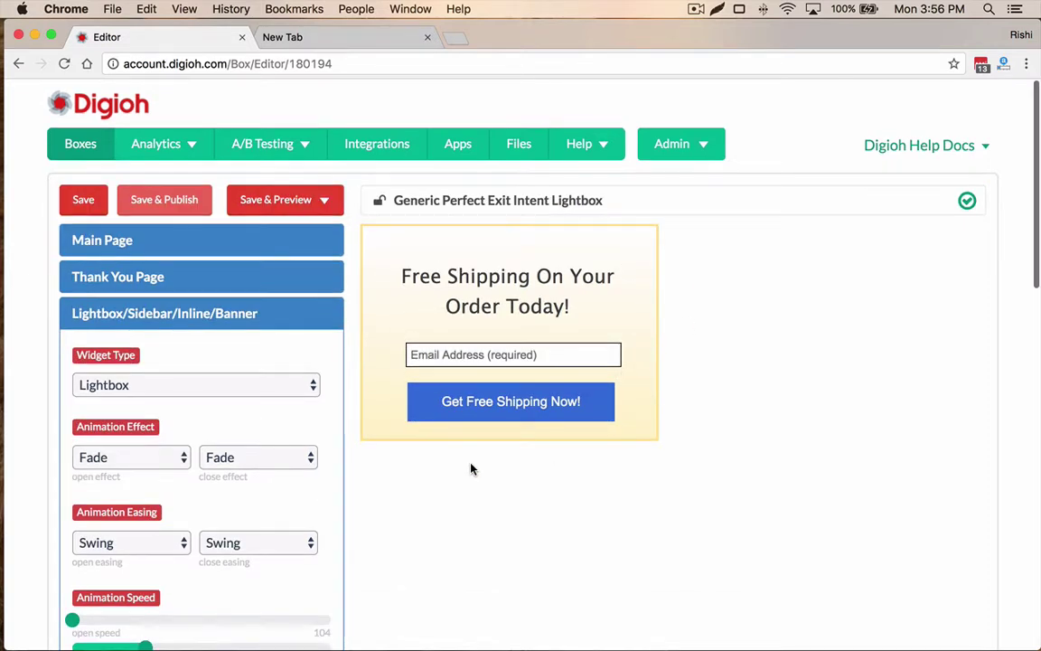
Step: Open a new incognito browser window for testing the published lightbox
key("ctrl+Up")
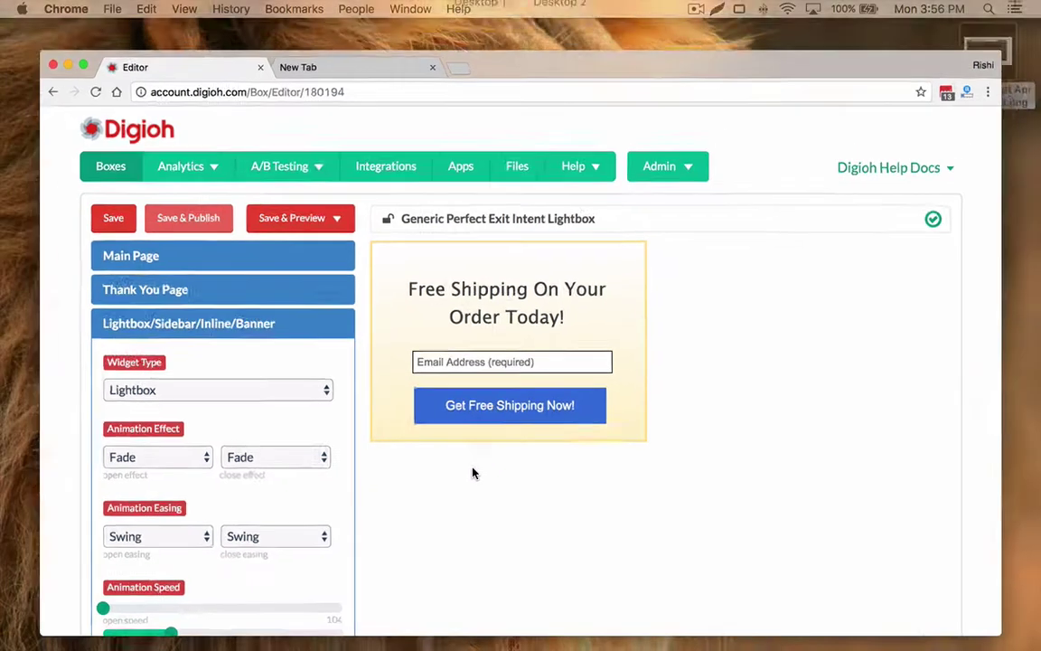
left_click(443, 397)
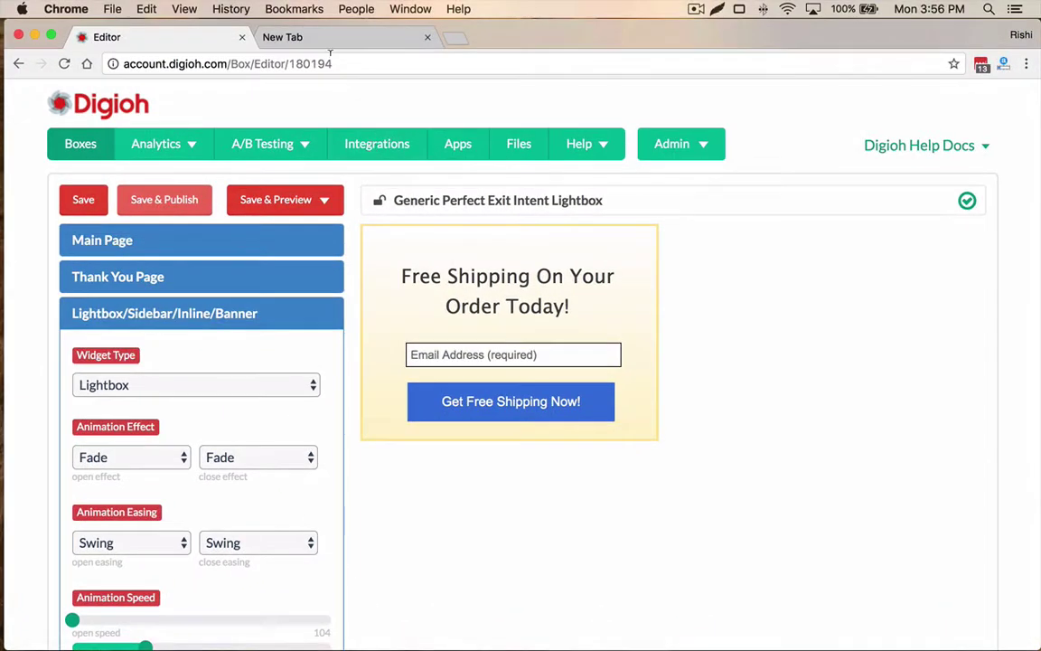
left_click(112, 8)
left_click(172, 60)
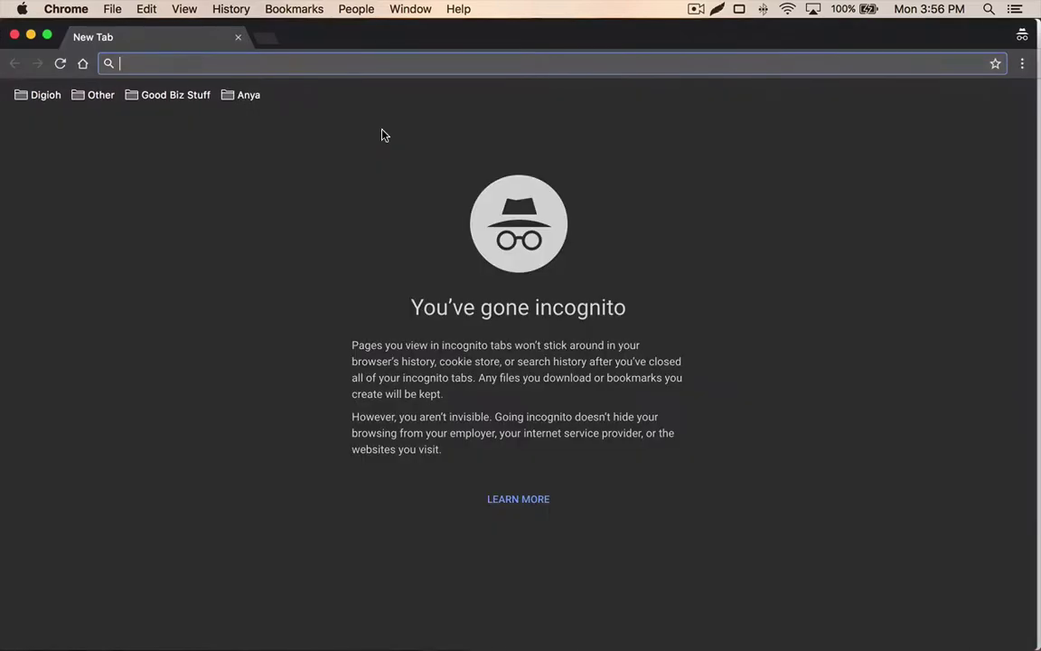
Step: Test the exit intent lightbox by browsing and leaving the page help.digioh.com/knowledgebase/, and close the incognito window
type("digi")
key("BackSpace")
key("BackSpace")
key("BackSpace")
key("BackSpace")
key("BackSpace")
type("help.digioh")
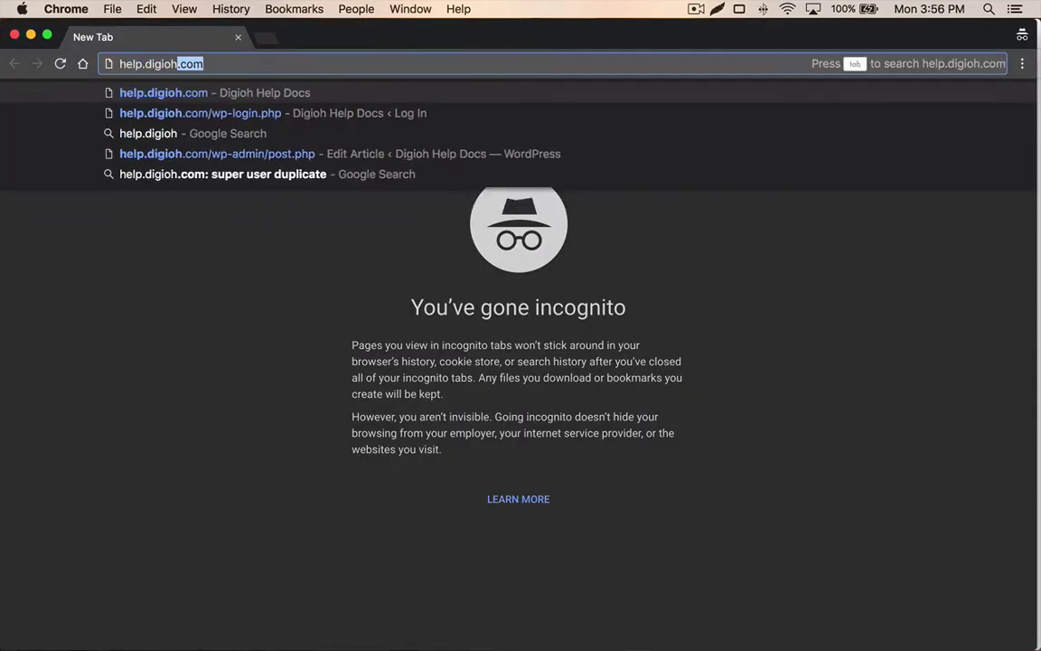
type(".com/kno")
key("Down")
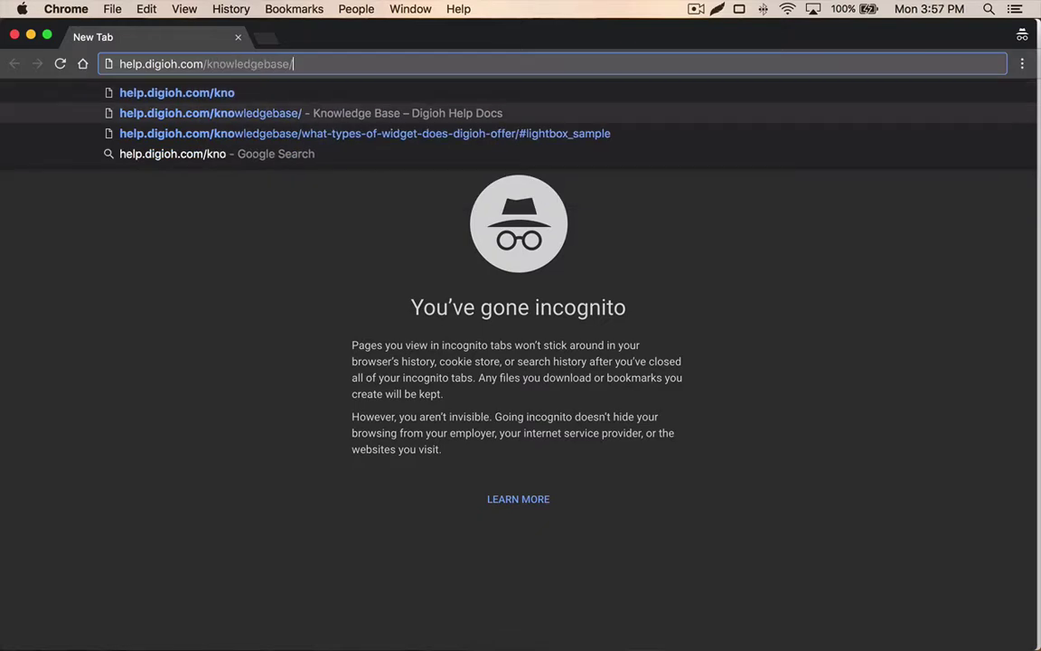
key("Return")
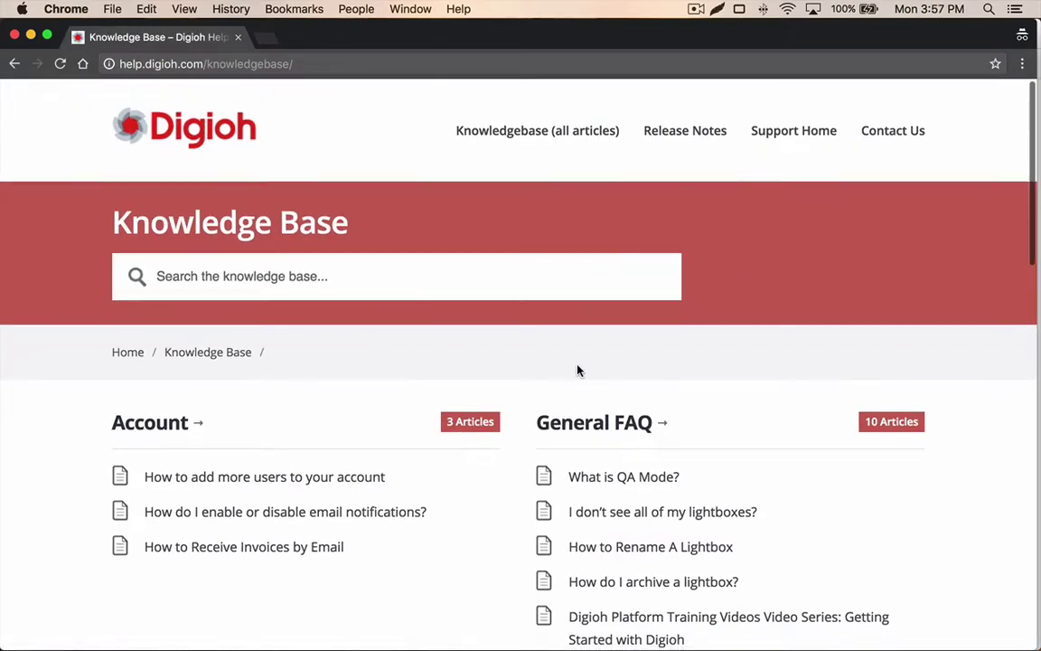
scroll(578, 370, "down", 10)
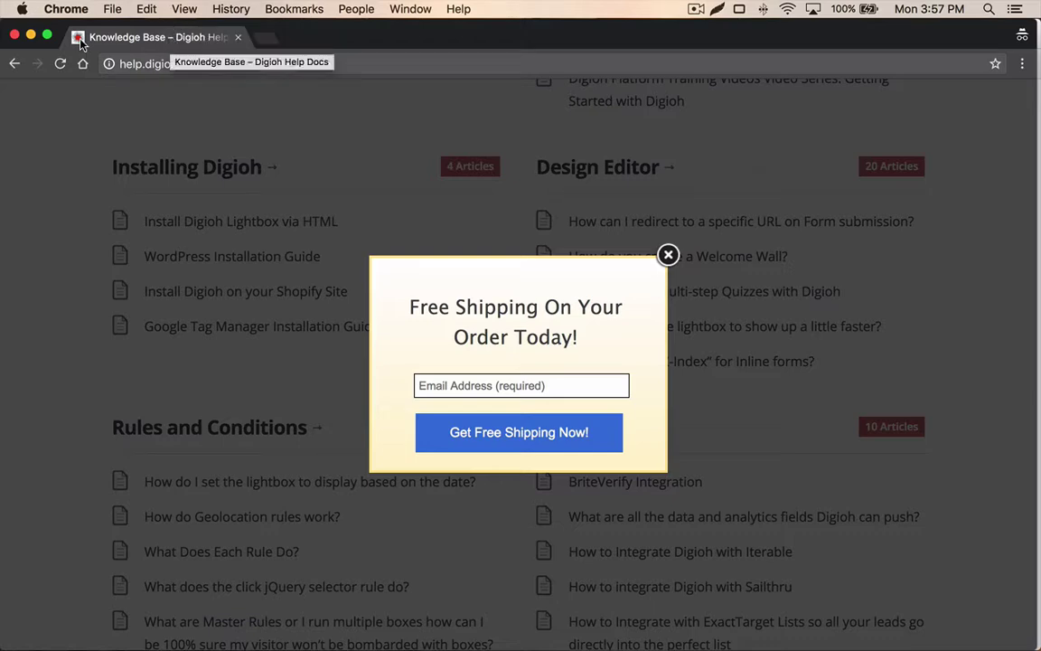
left_click(16, 41)
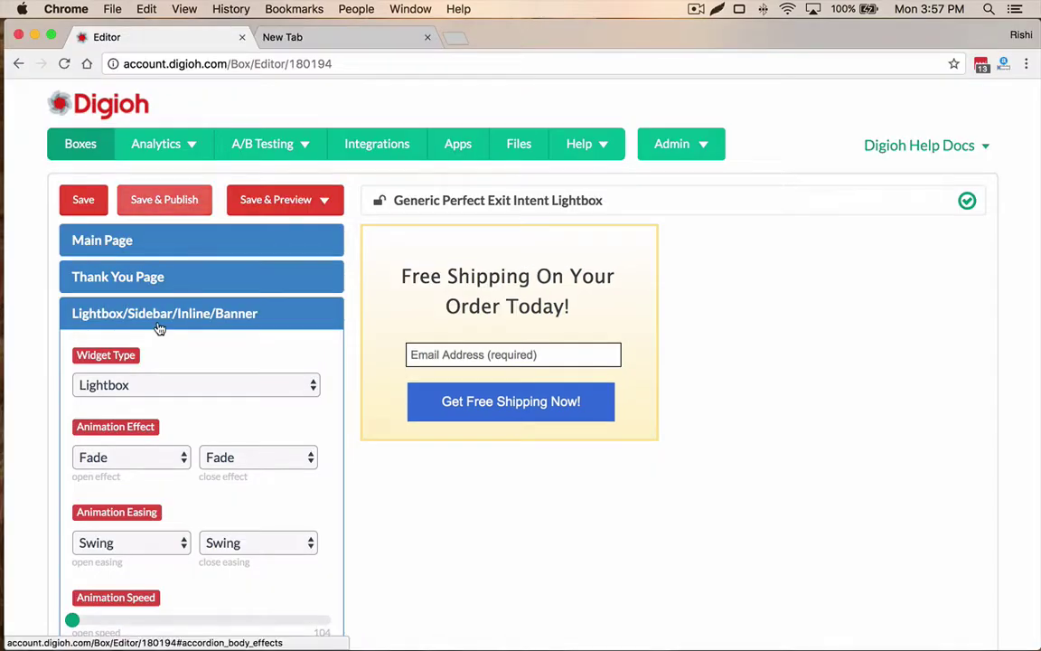
Step: Open the display conditions of the Generic Perfect Exit Intent Lightbox from its editor
scroll(158, 325, "down", 10)
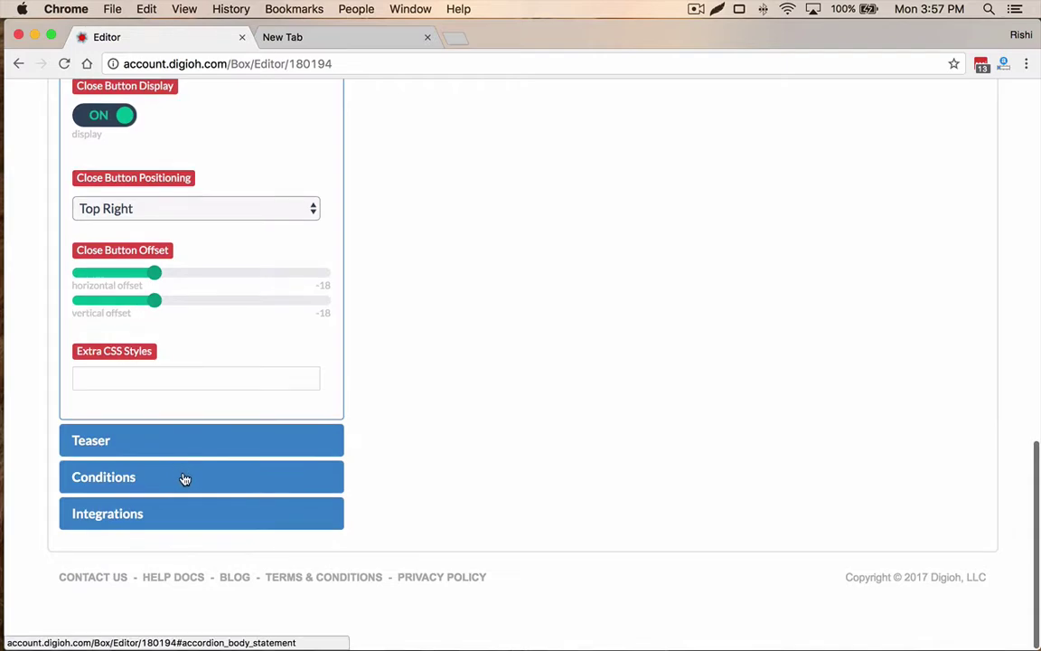
left_click(184, 479)
left_click(140, 432)
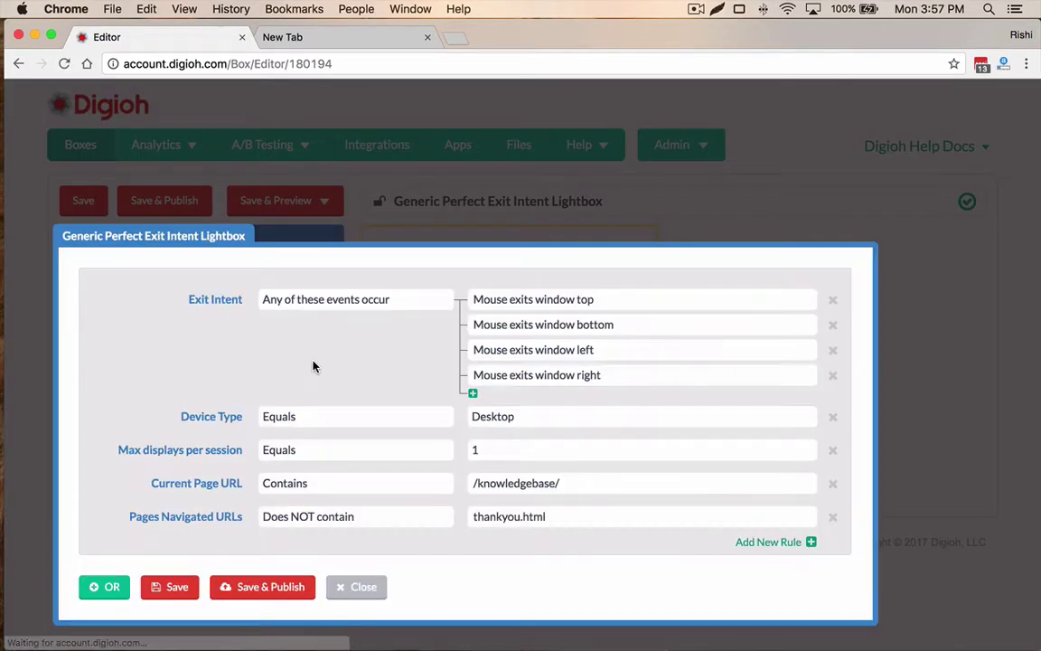